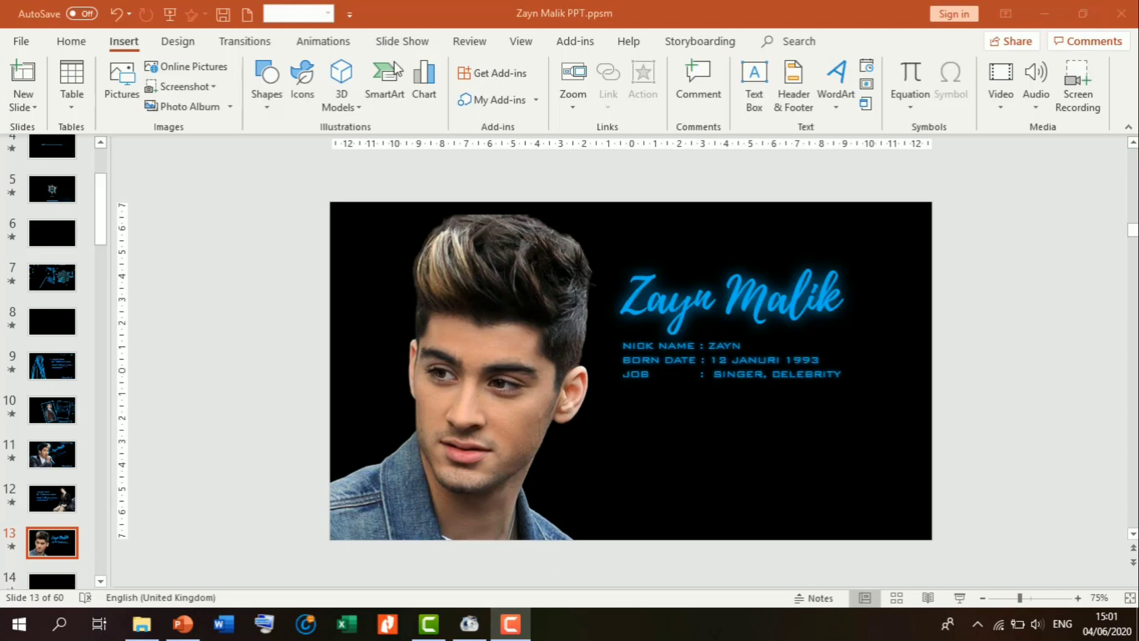
Enlarge the Zayn photo slightly by dragging its top-right corner handle
click(498, 308)
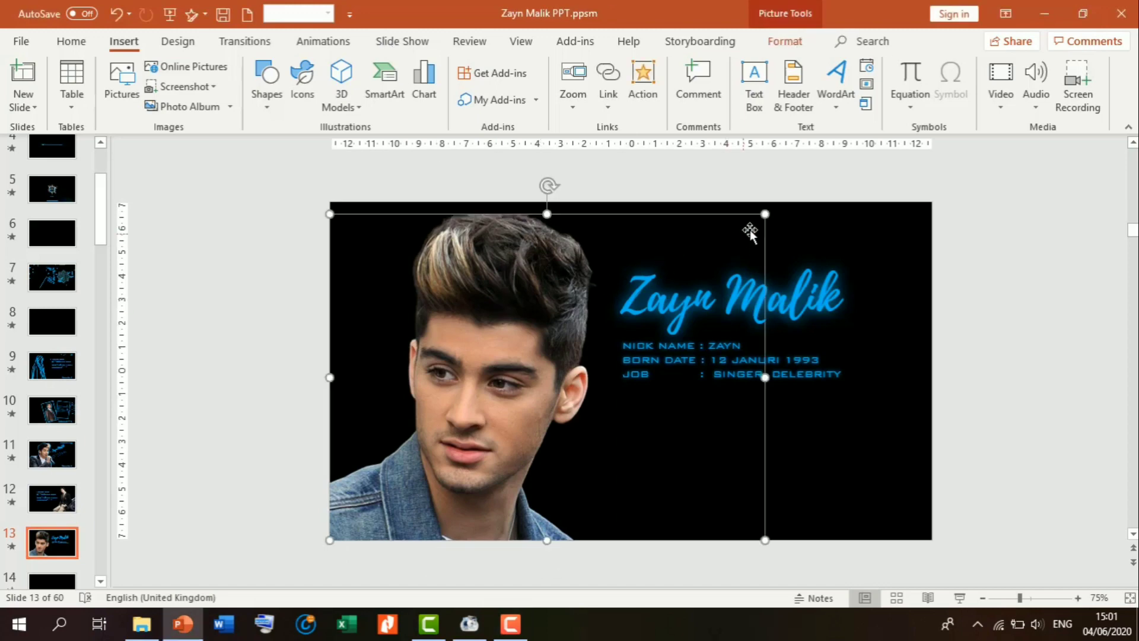
drag(766, 213, 782, 202)
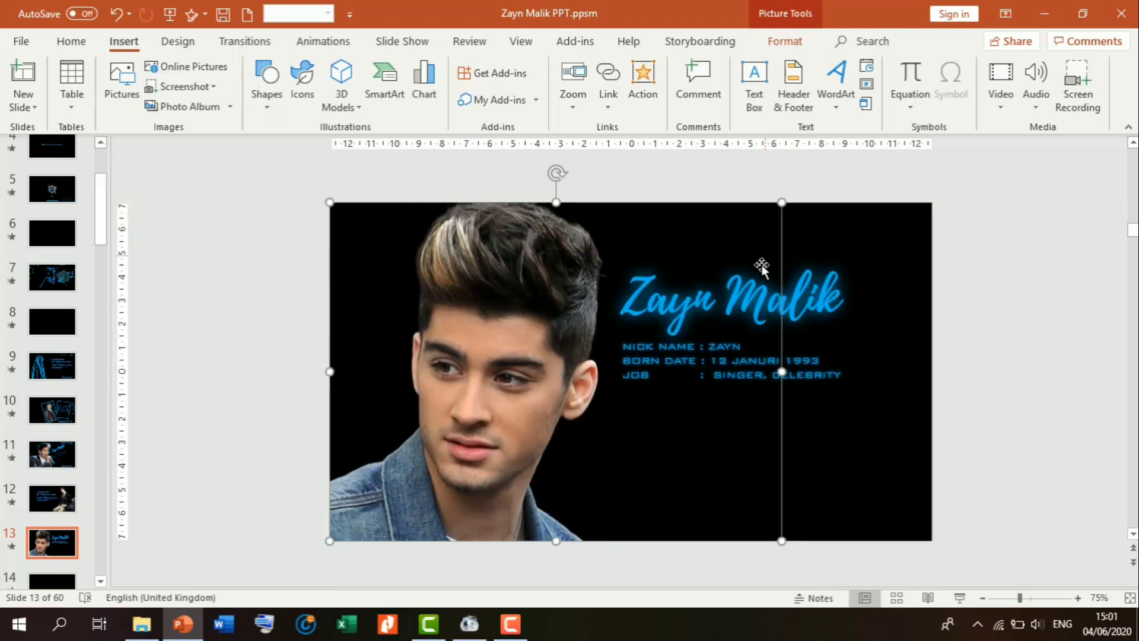
click(991, 307)
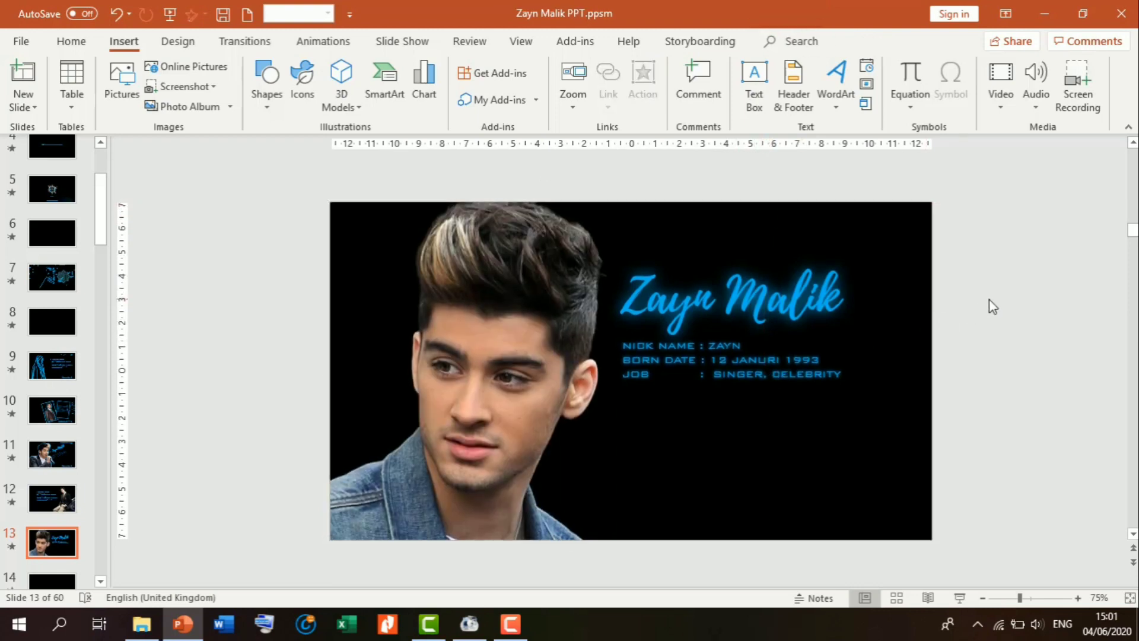
click(509, 343)
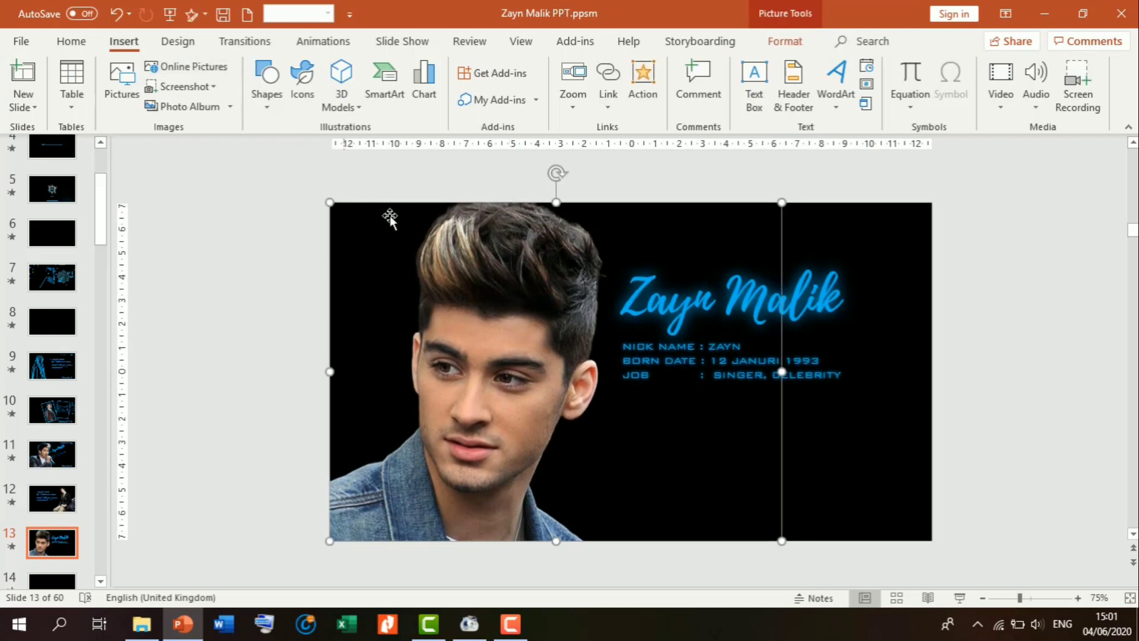
Zoom in on the slide and start a freeform trace along Zayn's hairline
click(272, 98)
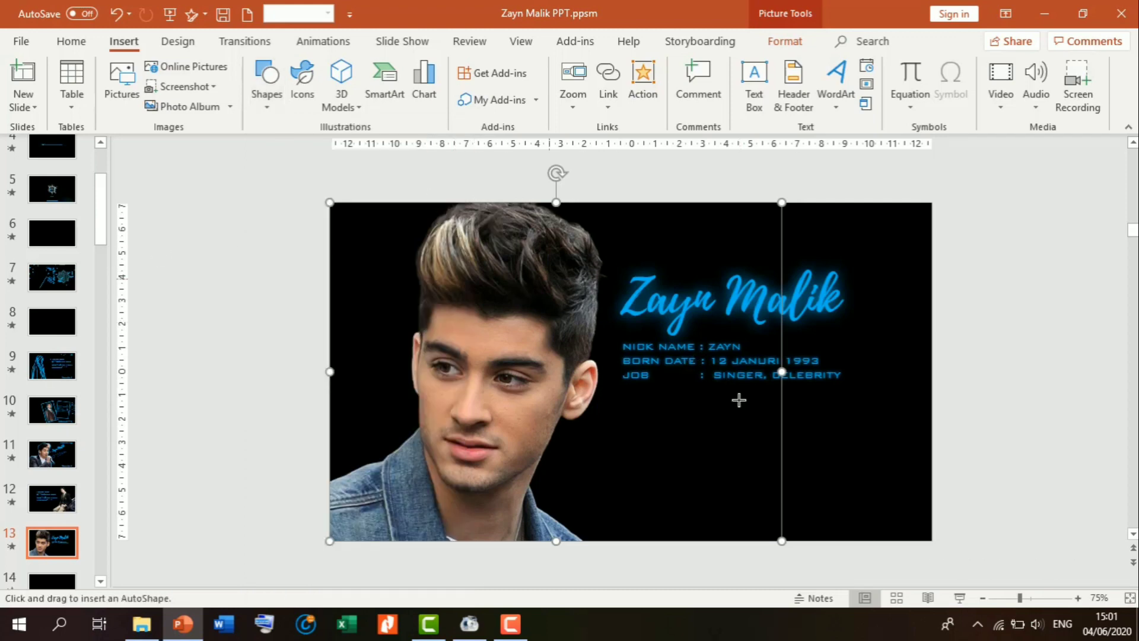
click(1031, 598)
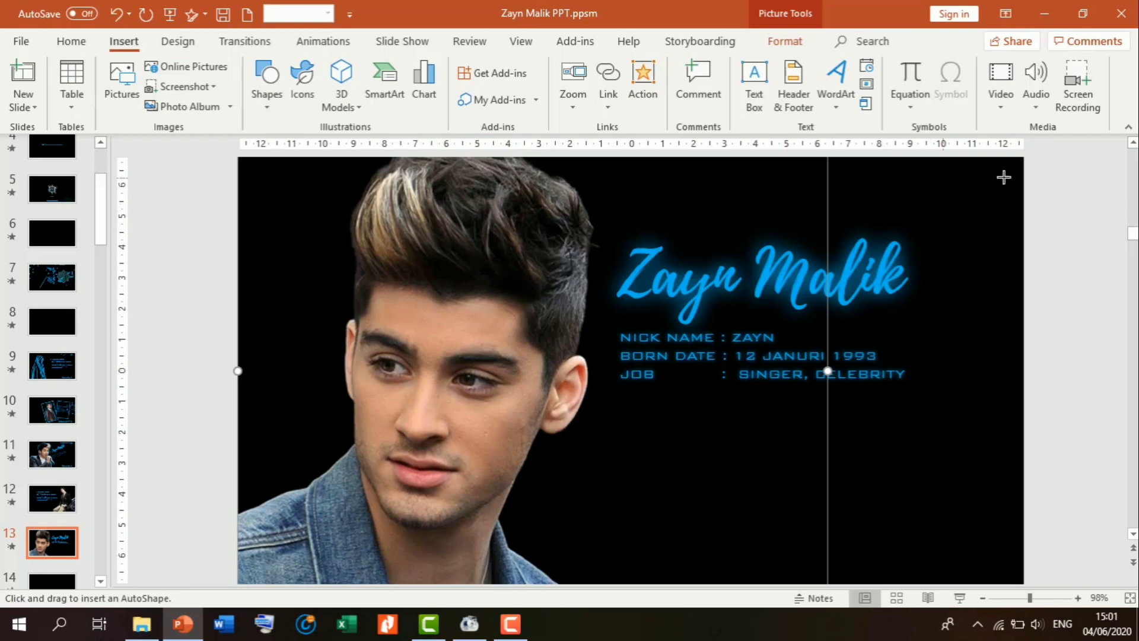
drag(1134, 237, 1133, 234)
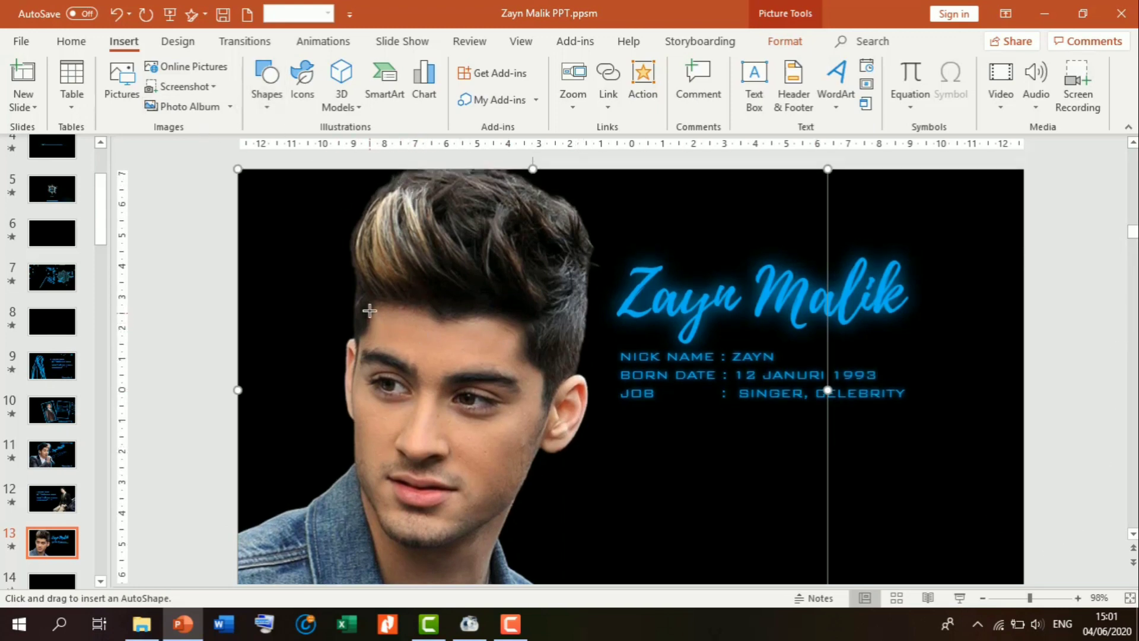
drag(374, 303, 372, 314)
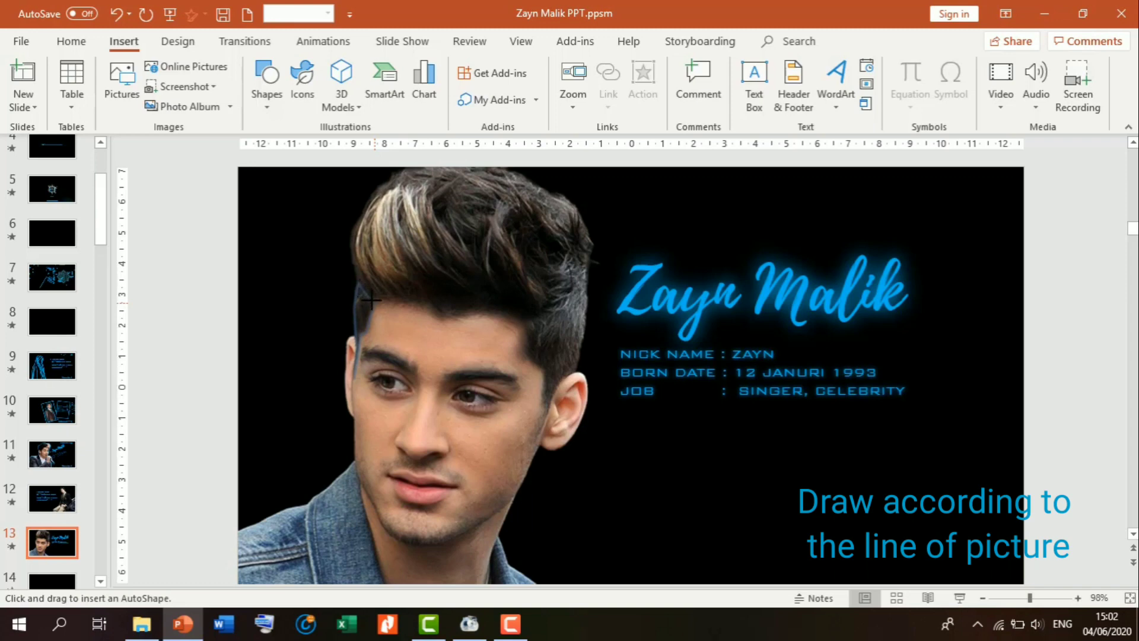
Trace a freeform outline down the right side of the hair, closing it at the start point
click(372, 301)
click(373, 301)
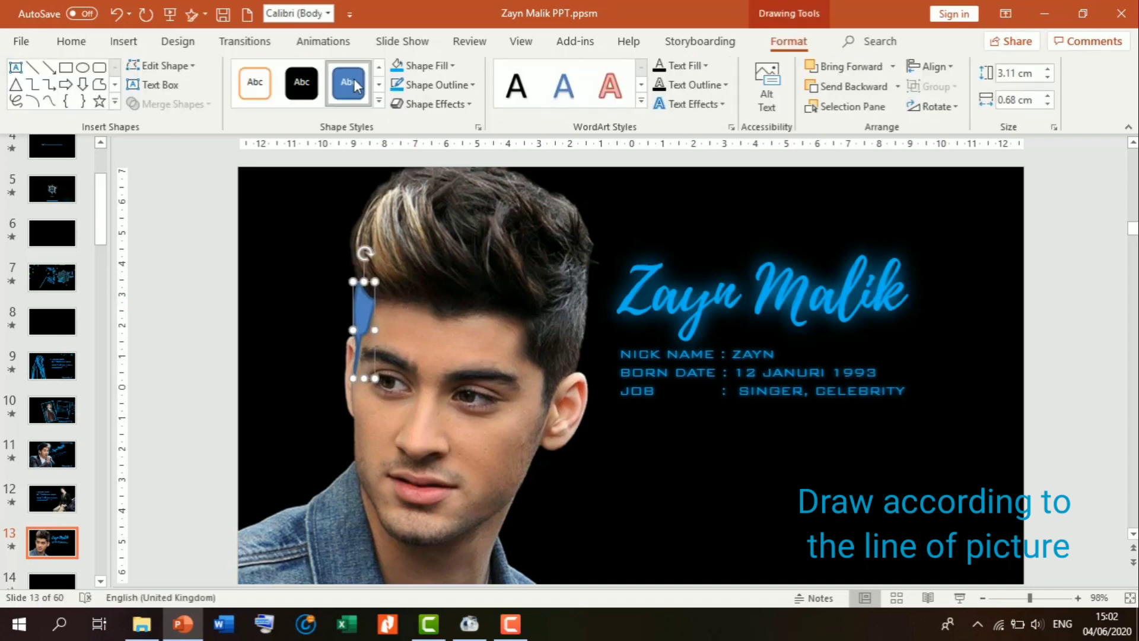
click(100, 85)
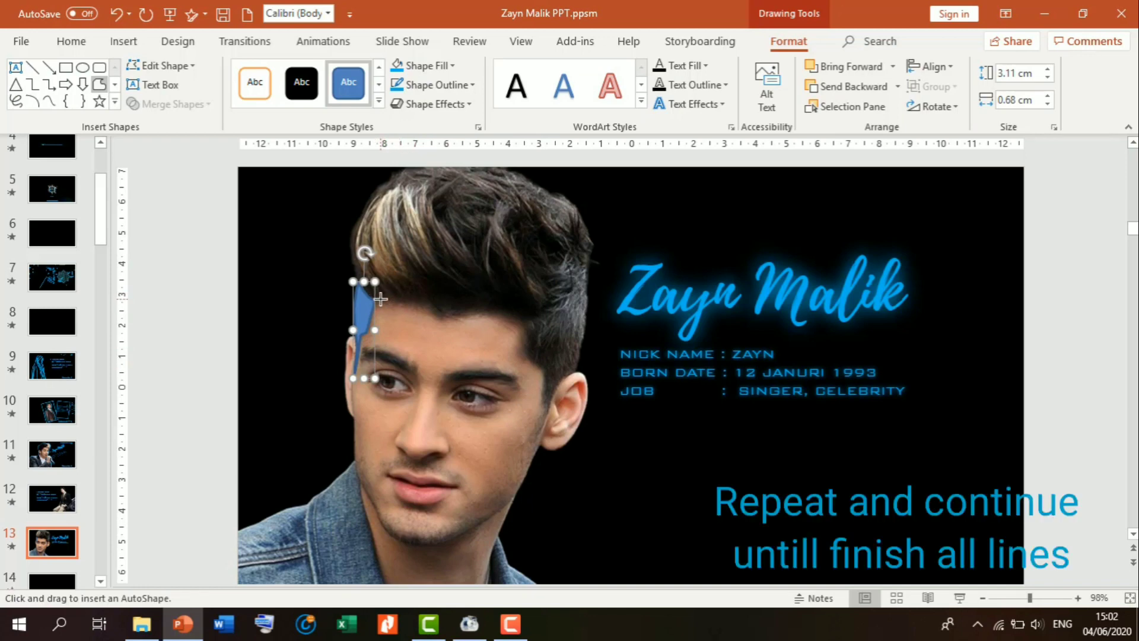
click(385, 299)
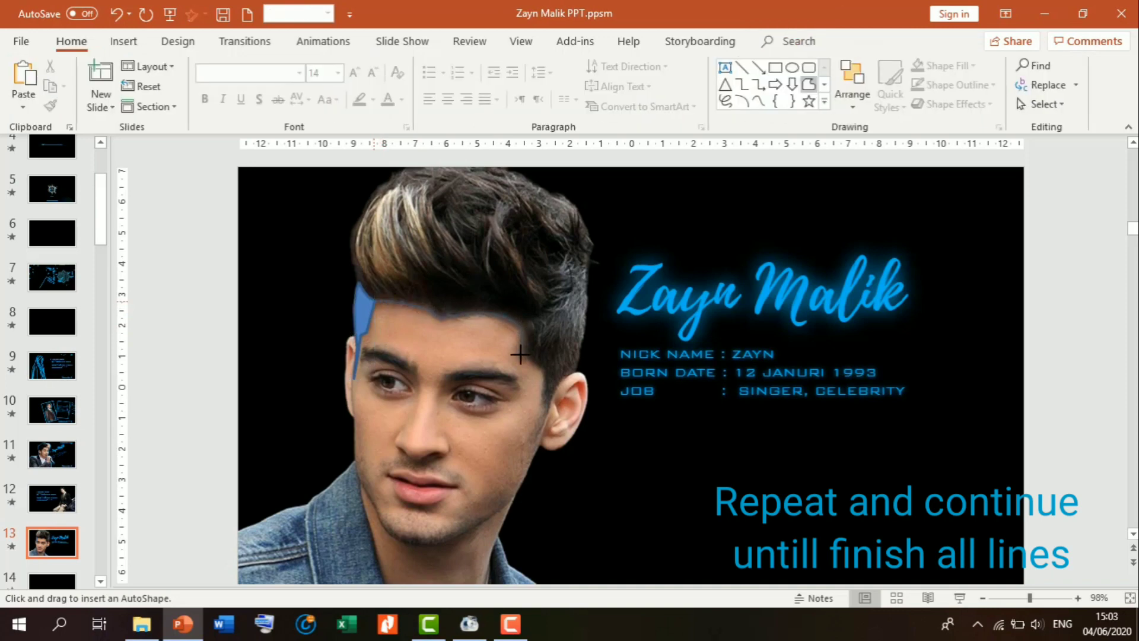
mouse_move(526, 362)
mouse_down()
mouse_move(542, 375)
mouse_move(543, 401)
mouse_up()
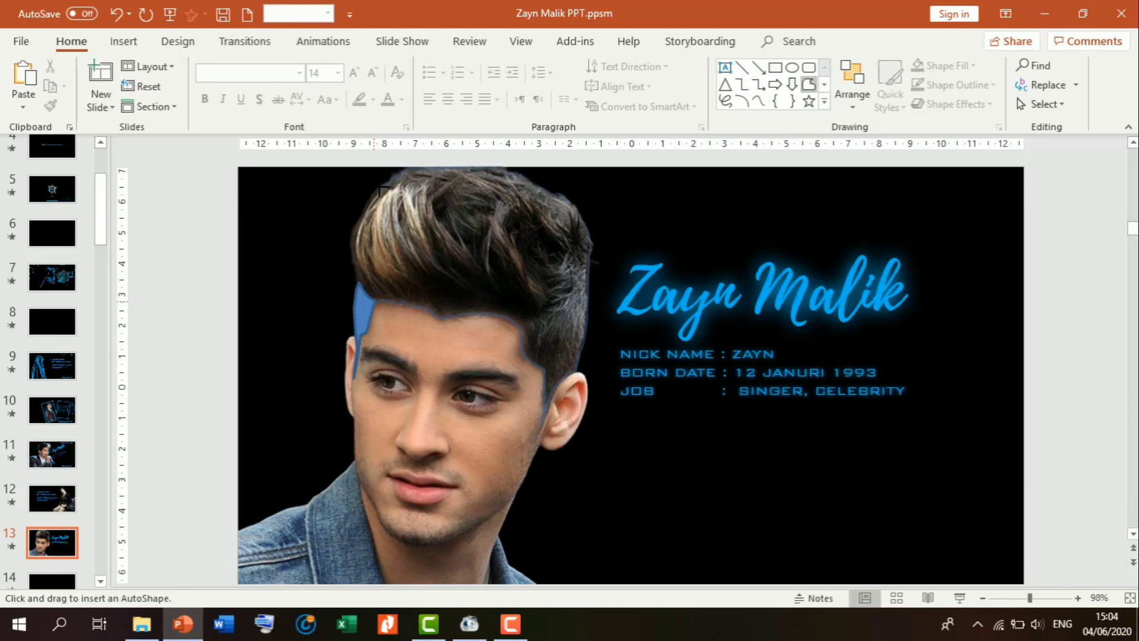
click(359, 283)
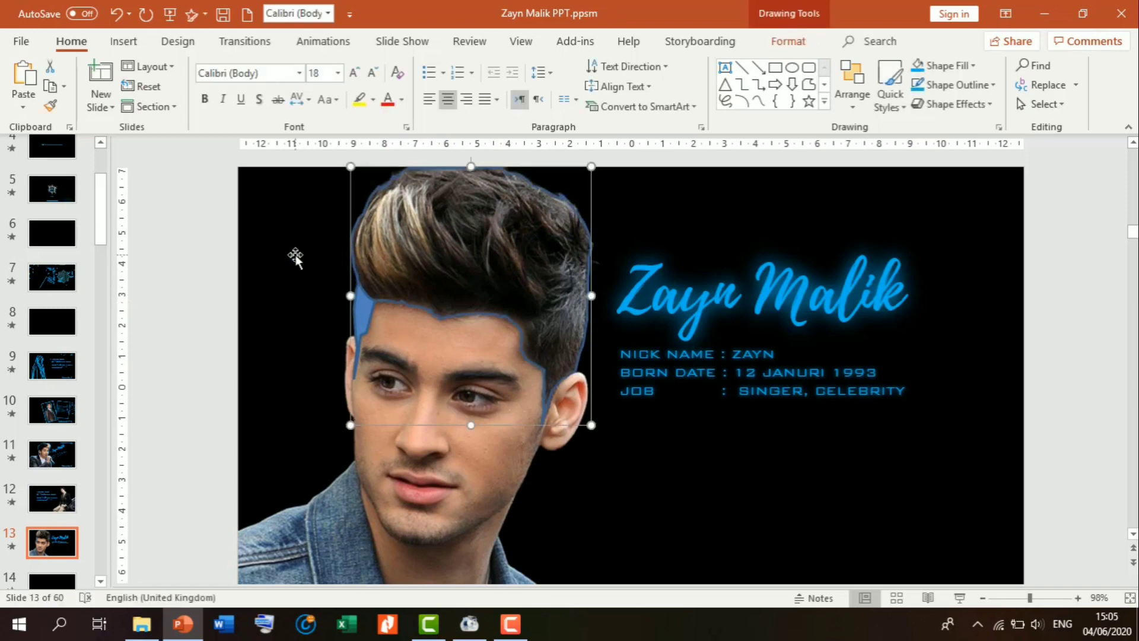
click(188, 247)
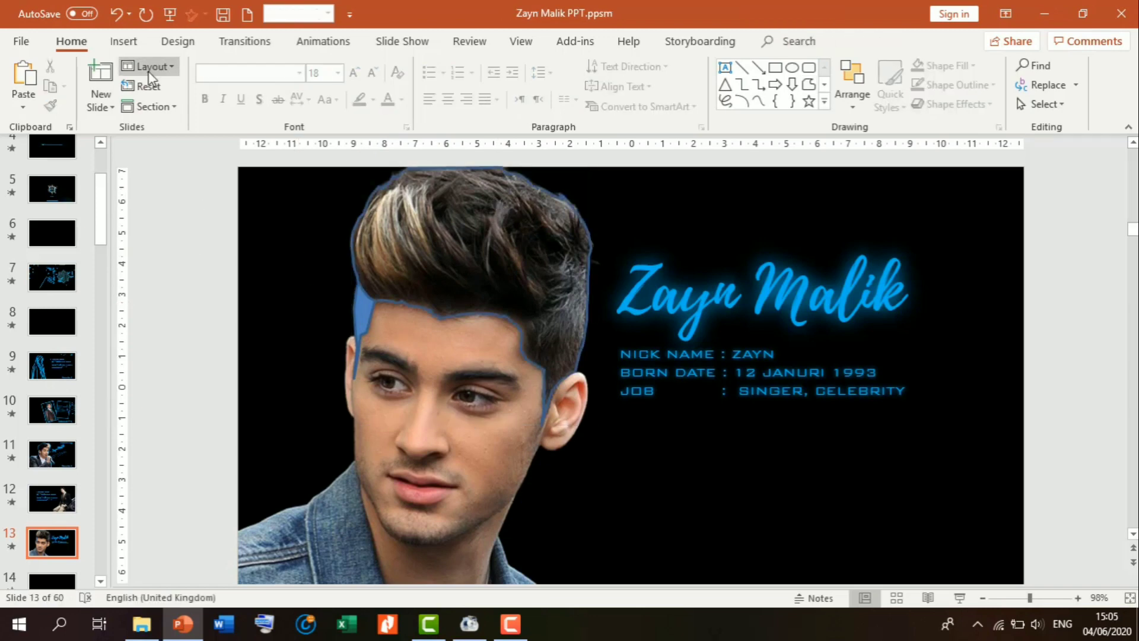
Trace a freeform outline down the jaw edge and close it into a face shape
click(346, 321)
click(124, 41)
click(266, 83)
click(259, 135)
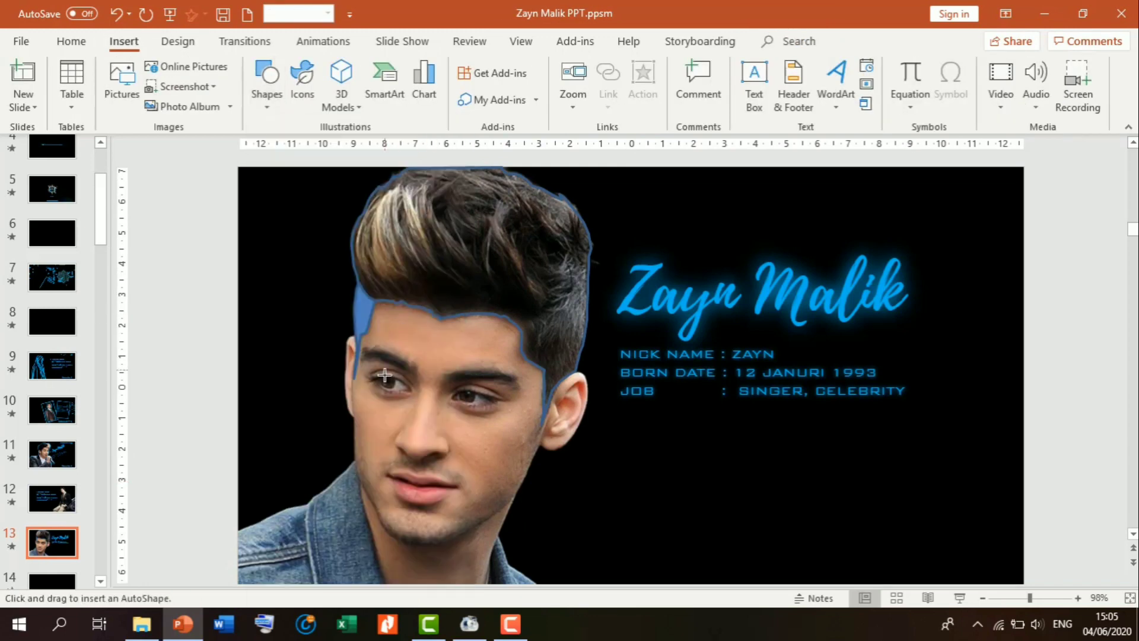
ctrl+scroll(386, 373, up, 5)
scroll(1104, 524, down, 3)
scroll(1104, 524, left, 2)
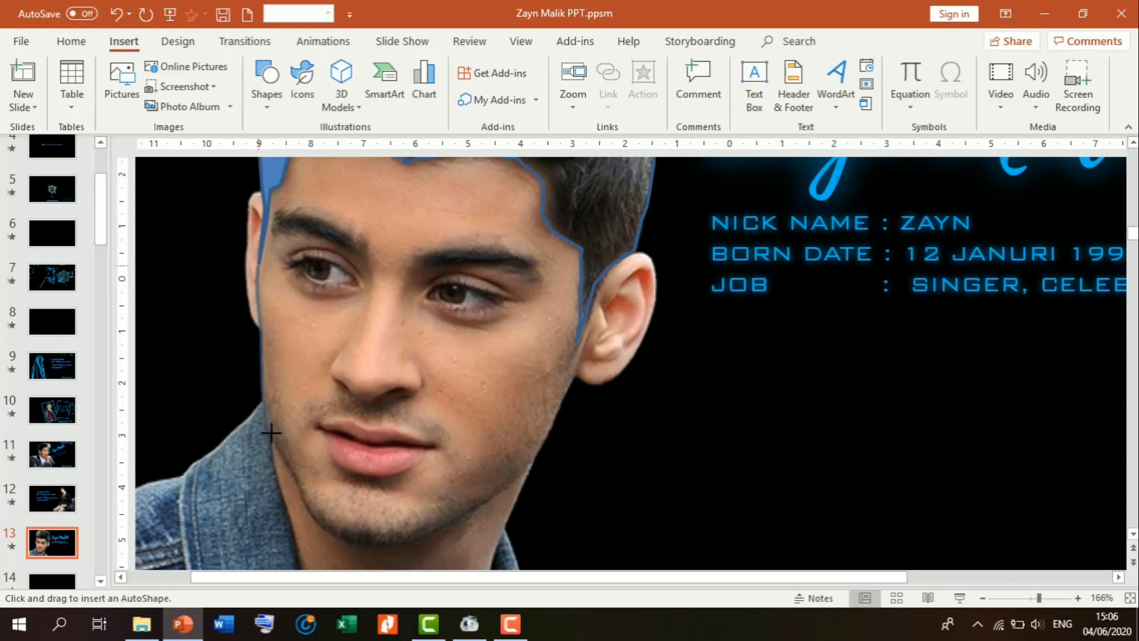
mouse_move(265, 402)
mouse_down()
mouse_move(313, 518)
mouse_move(520, 473)
mouse_up()
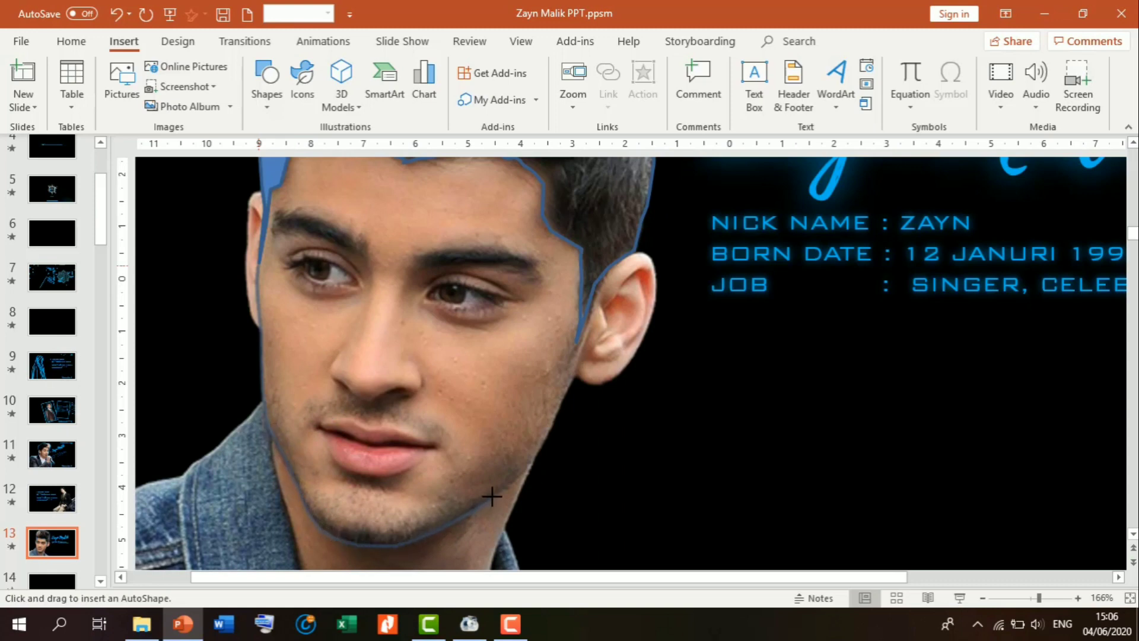
double_click(574, 373)
Trace freeform outlines around the ear plus two strokes inside it
click(123, 40)
click(267, 94)
click(410, 157)
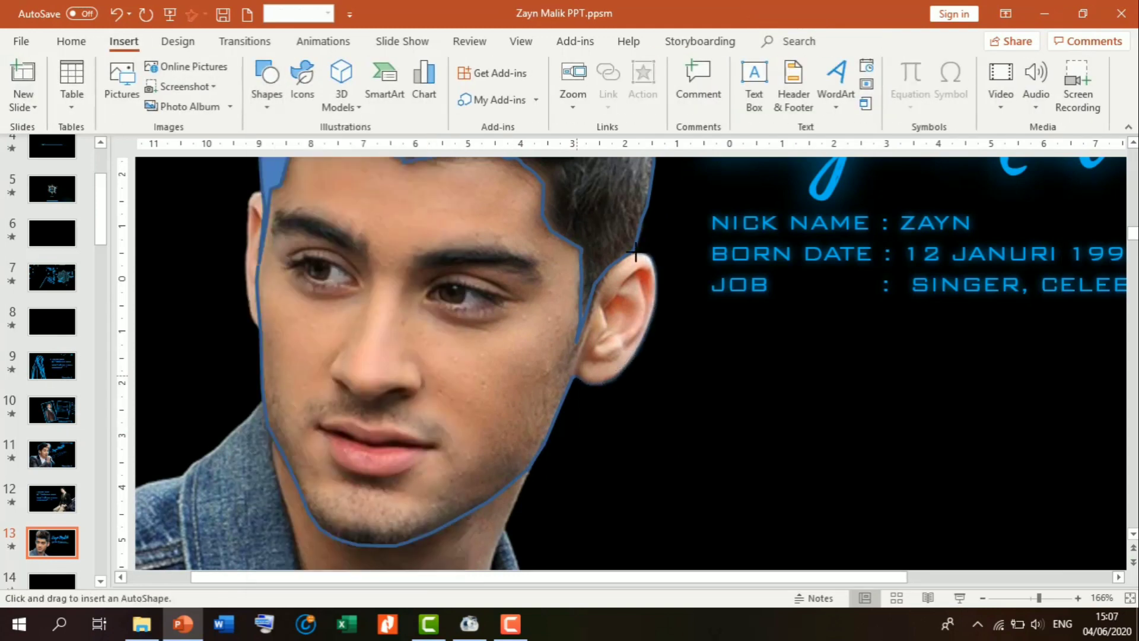
mouse_move(631, 254)
mouse_down()
mouse_move(593, 380)
mouse_move(605, 298)
mouse_move(642, 267)
mouse_move(646, 294)
mouse_up()
click(123, 41)
click(267, 94)
click(409, 157)
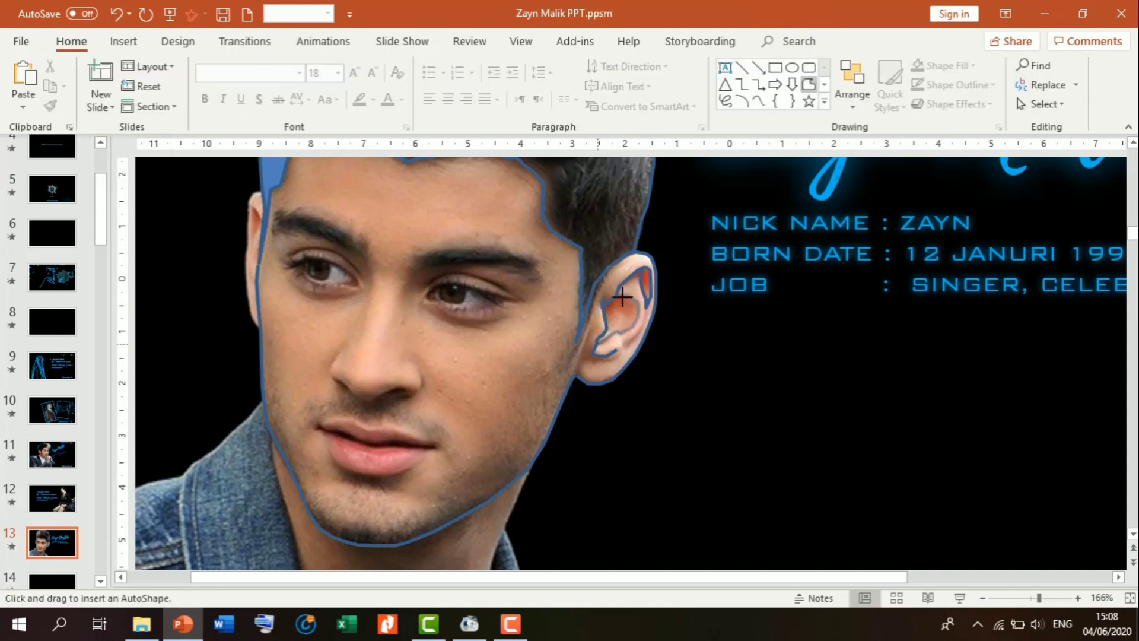
drag(622, 296, 617, 303)
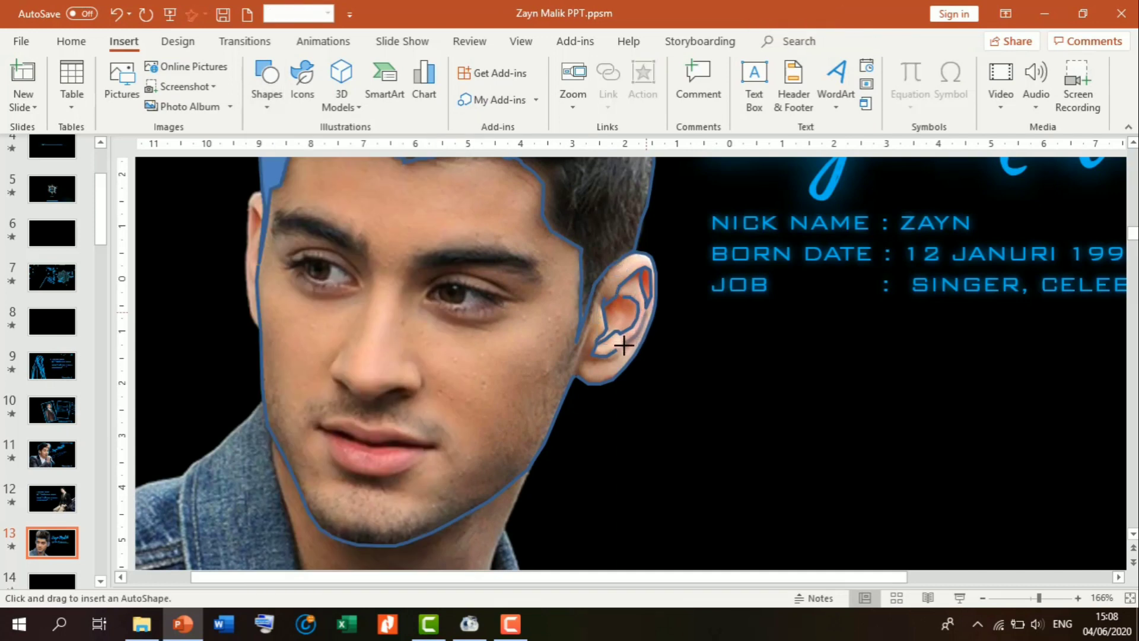
drag(625, 344, 648, 308)
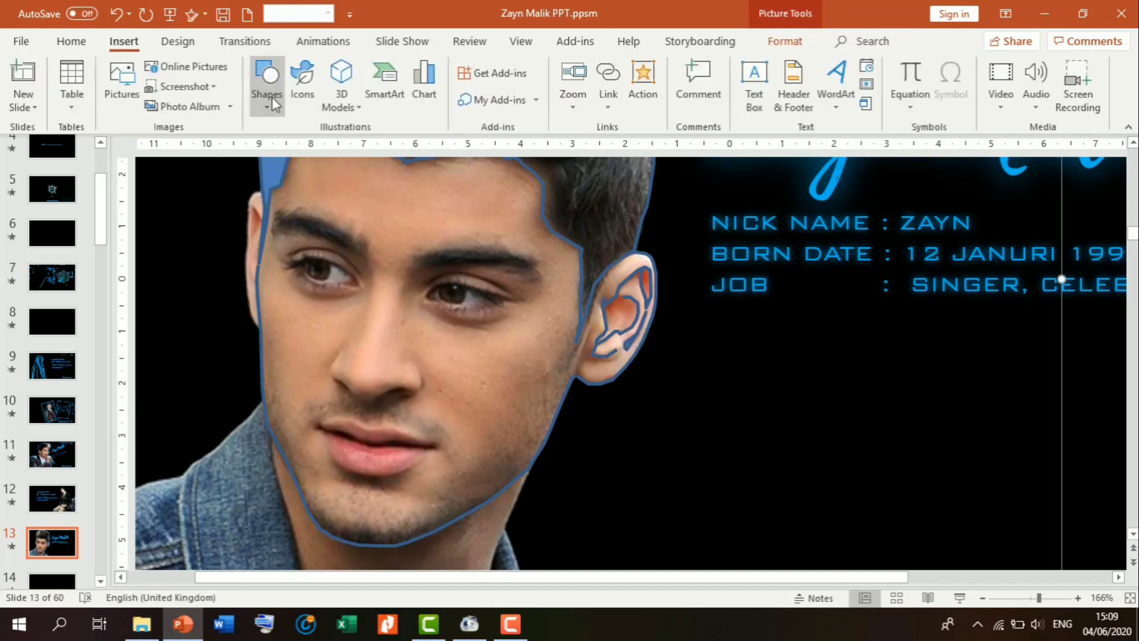
Trace the left edge of the face and a shape over the left temple
click(267, 95)
click(406, 162)
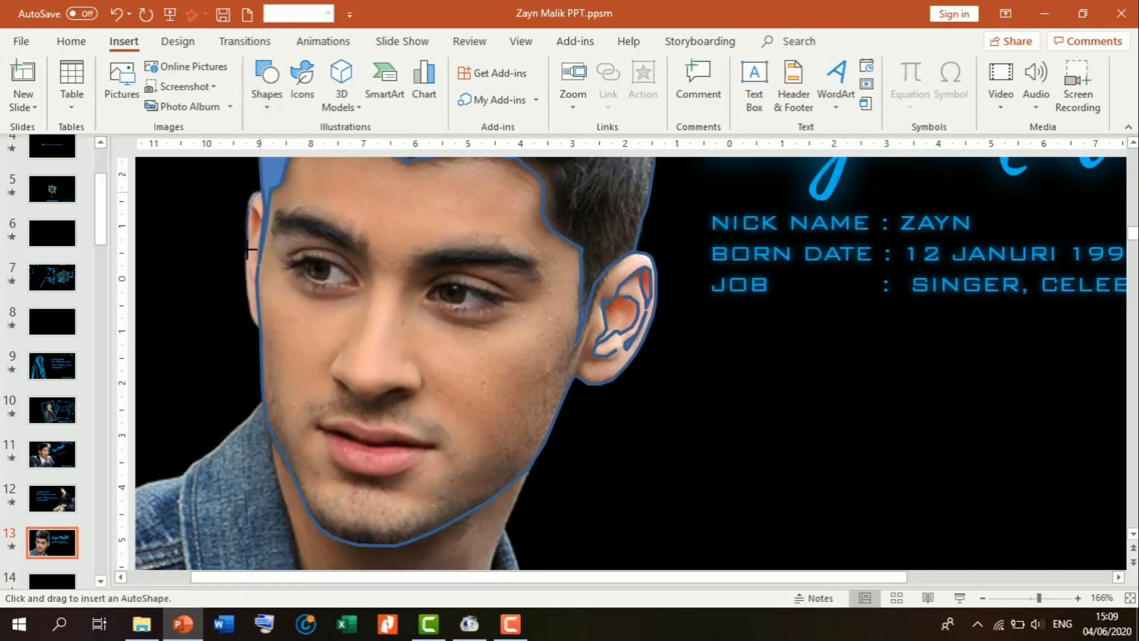
drag(257, 320, 259, 158)
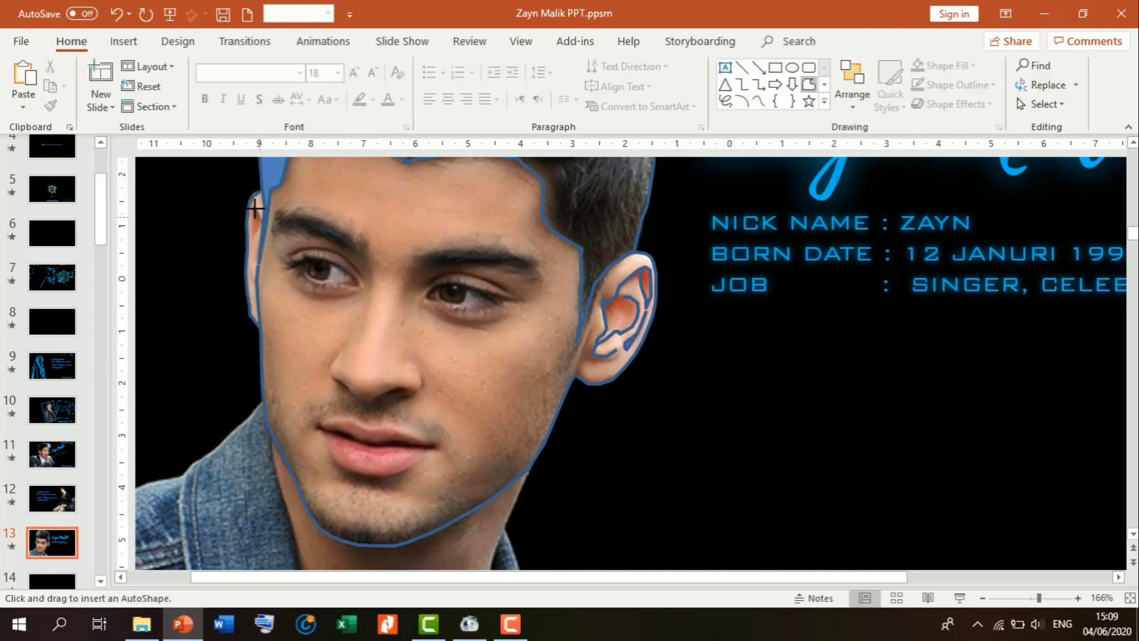
click(265, 95)
click(406, 162)
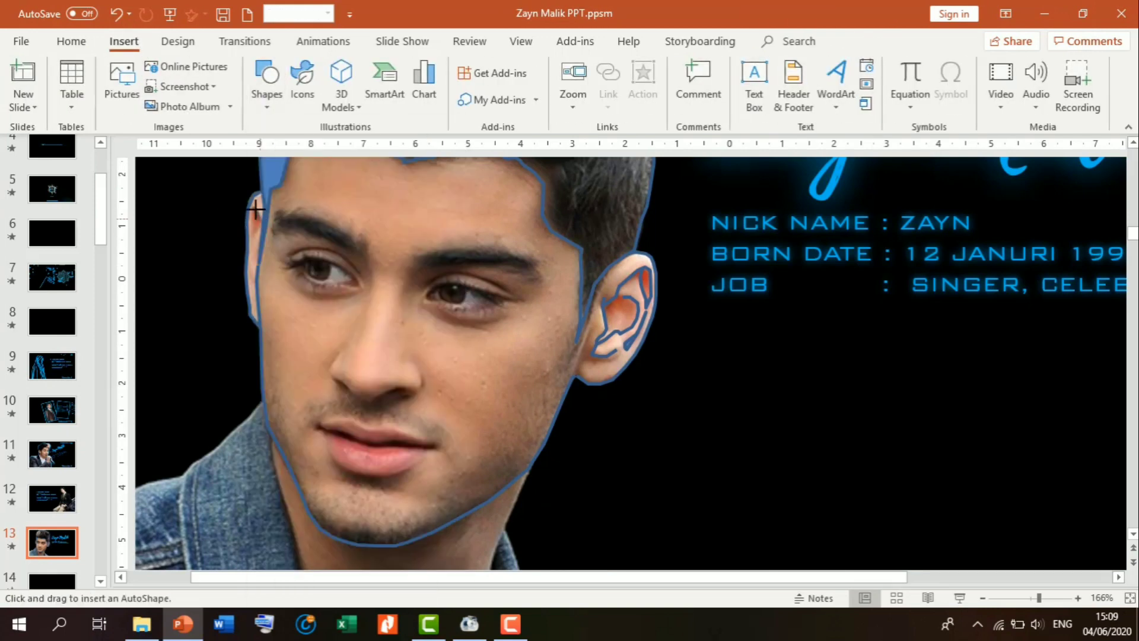
drag(252, 221, 255, 202)
Add another freeform stroke along the left face edge
click(123, 40)
click(267, 83)
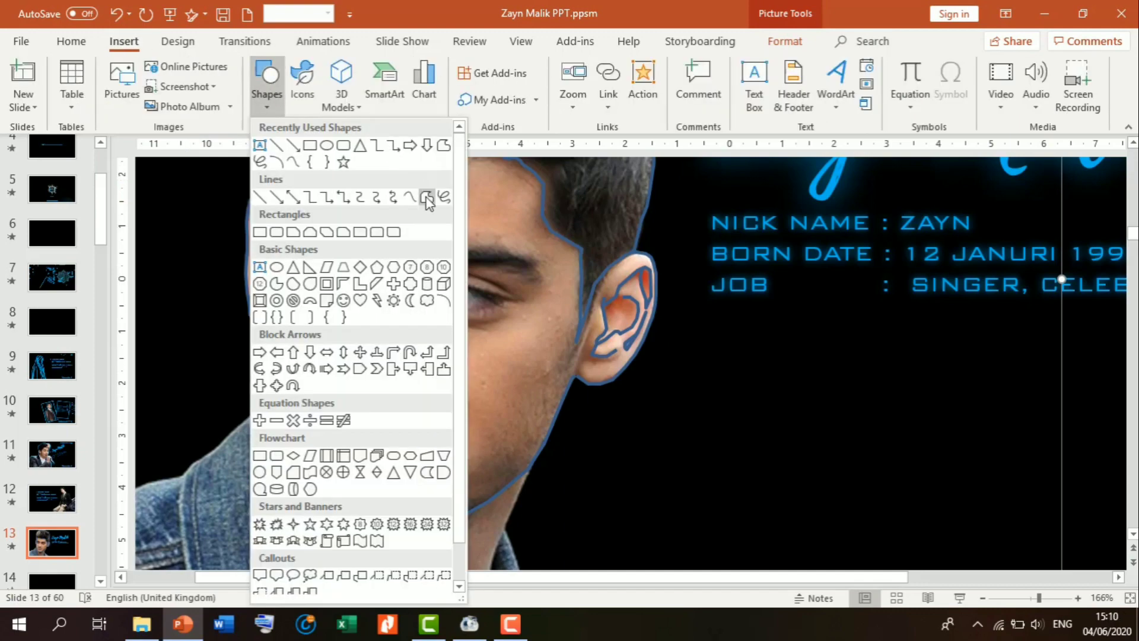
click(428, 194)
drag(254, 279, 256, 300)
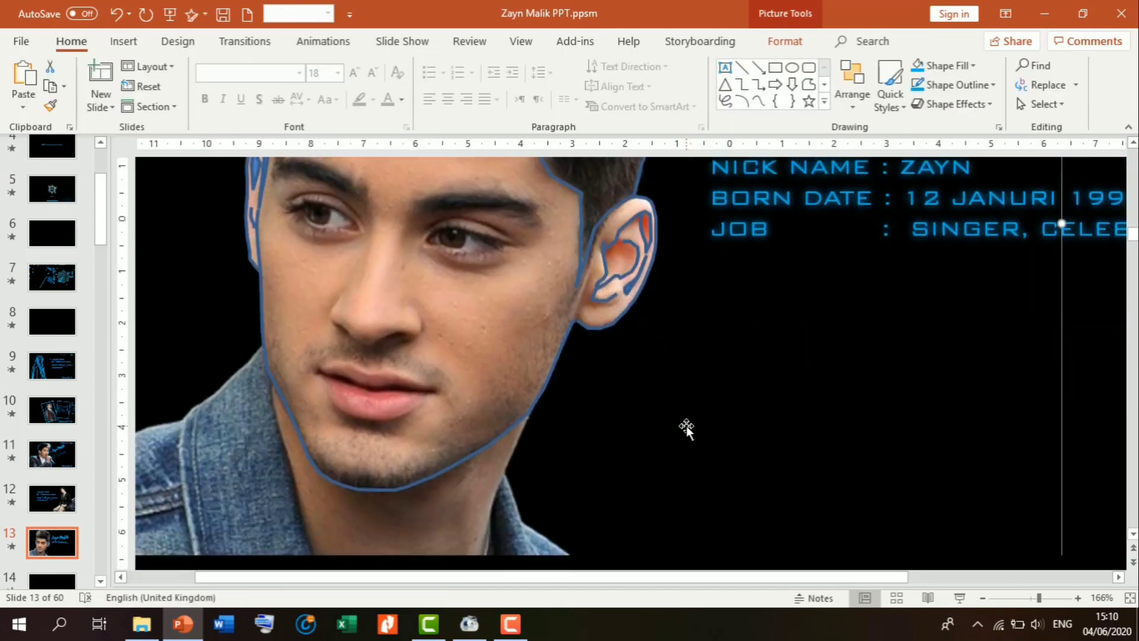
scroll(687, 427, down, 8)
click(123, 41)
click(267, 83)
click(343, 145)
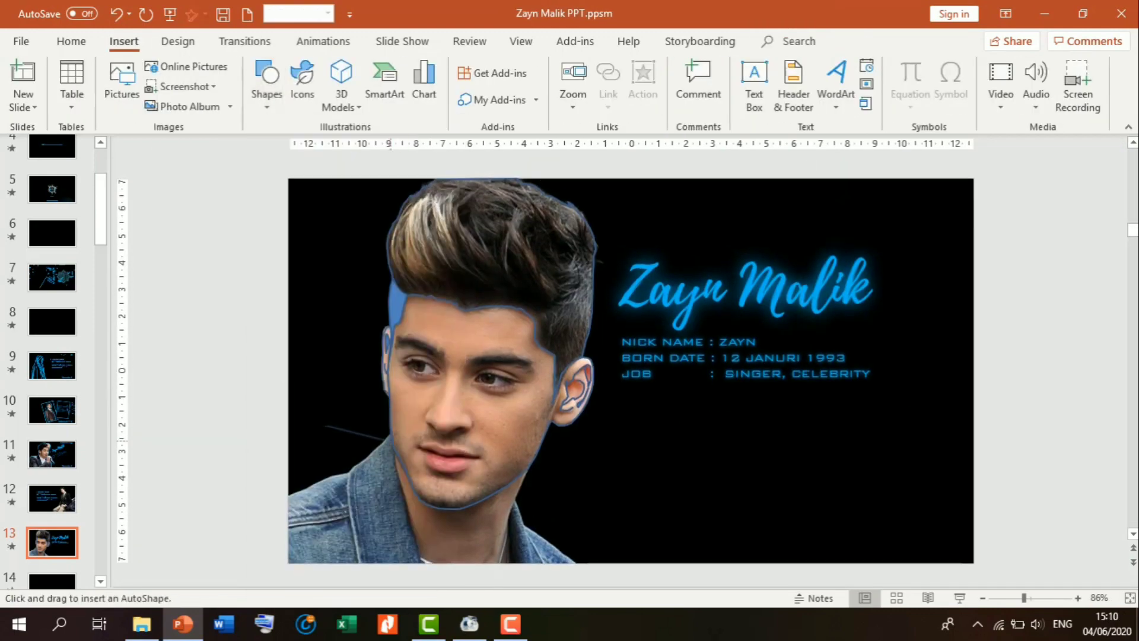
scroll(593, 356, up, 5)
click(123, 41)
click(266, 101)
click(427, 194)
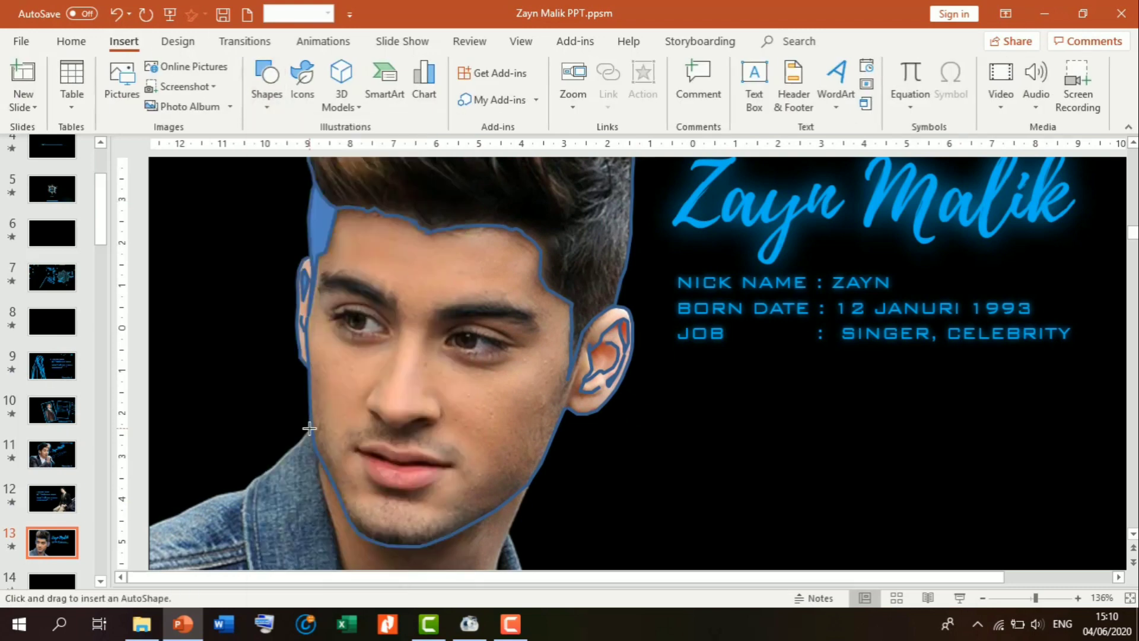
click(248, 491)
ctrl+scroll(500, 406, down, 5)
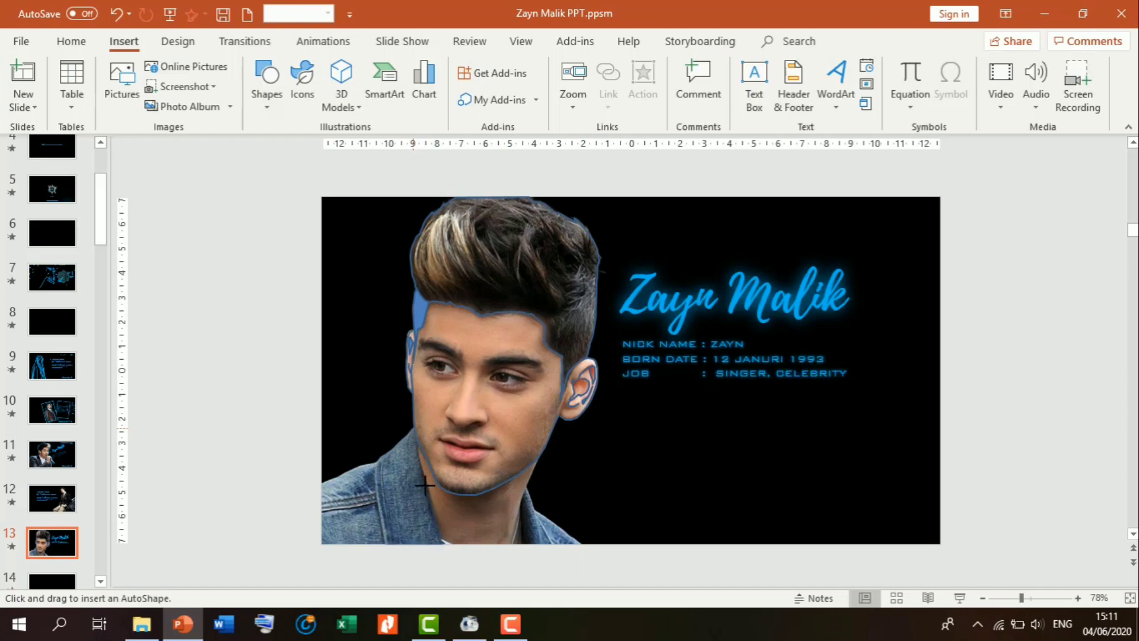
key(ctrl+z)
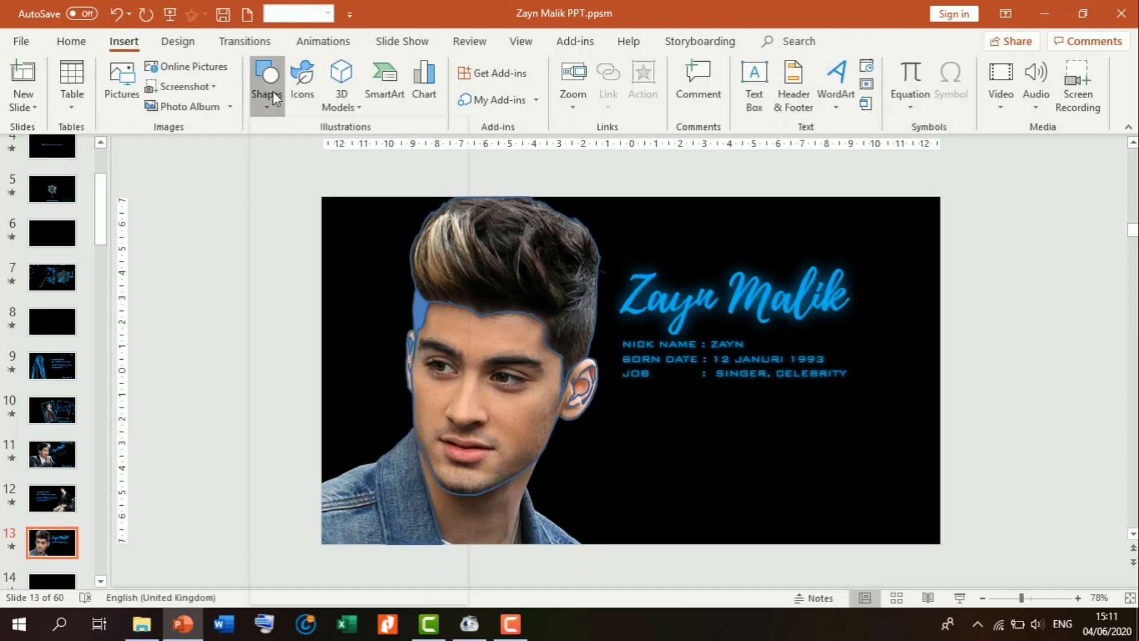
click(317, 541)
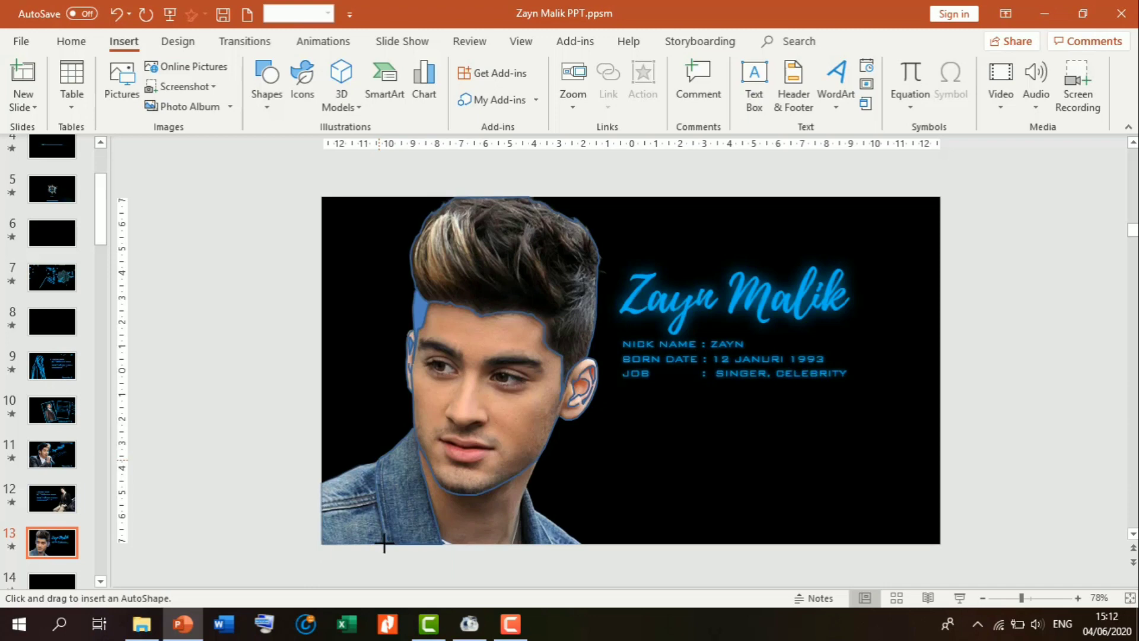
click(381, 542)
click(346, 475)
mouse_move(374, 493)
mouse_down()
mouse_move(321, 503)
mouse_move(377, 504)
mouse_up()
click(124, 41)
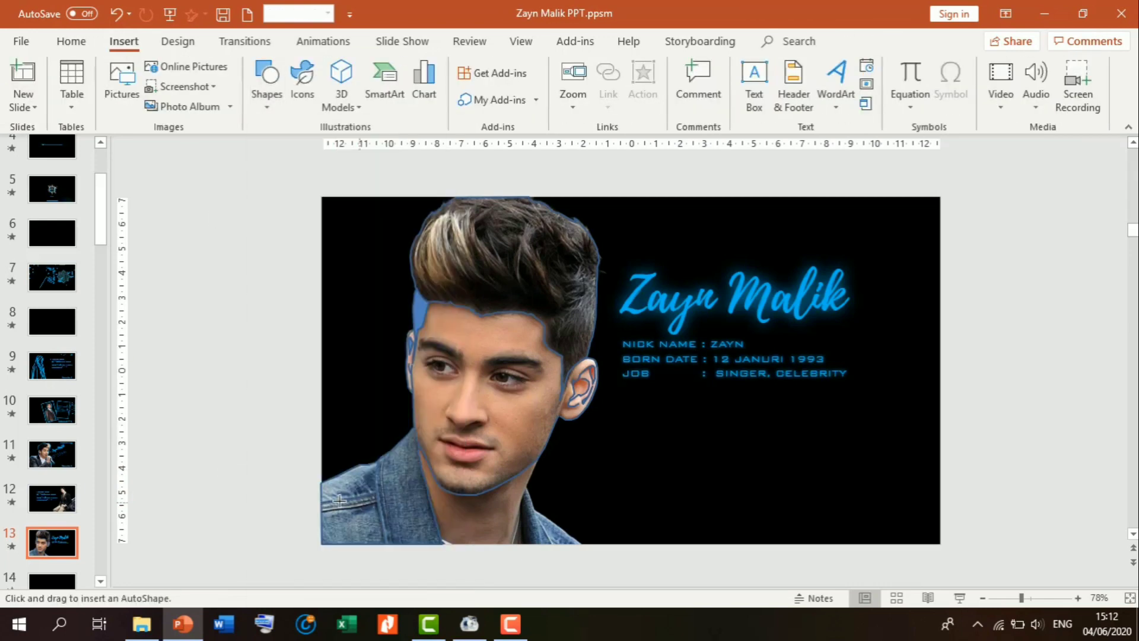
key(ctrl+z)
mouse_move(521, 498)
mouse_down()
mouse_move(505, 540)
mouse_move(541, 543)
mouse_up()
key(ctrl+z)
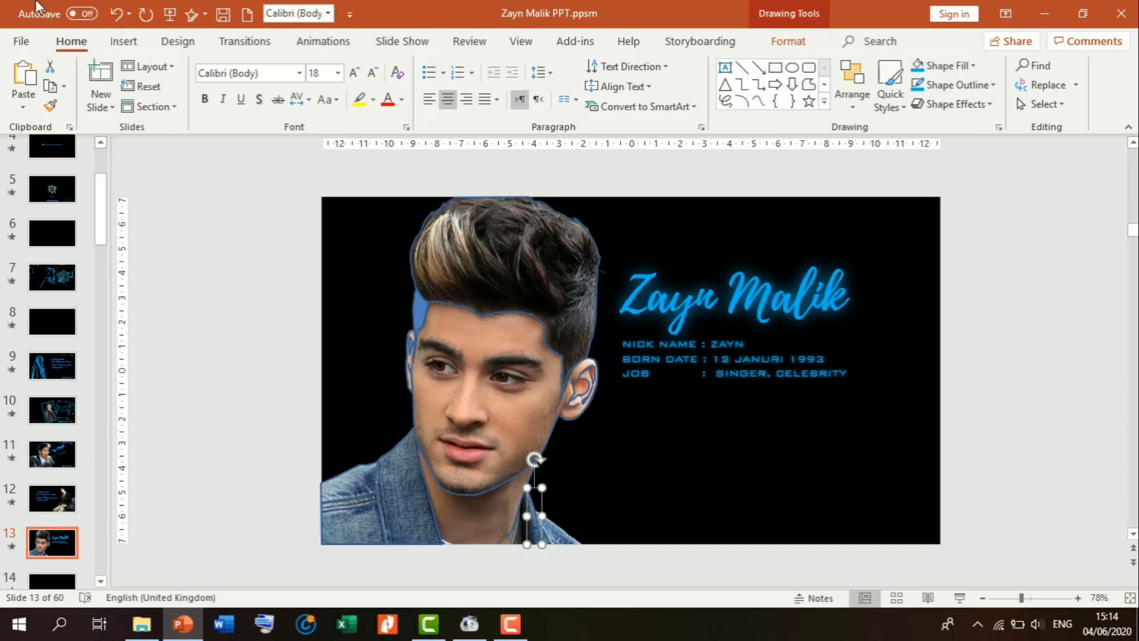
key(ctrl+z)
click(123, 41)
click(267, 84)
click(433, 192)
drag(522, 509, 521, 473)
key(ctrl+z)
click(266, 83)
click(433, 191)
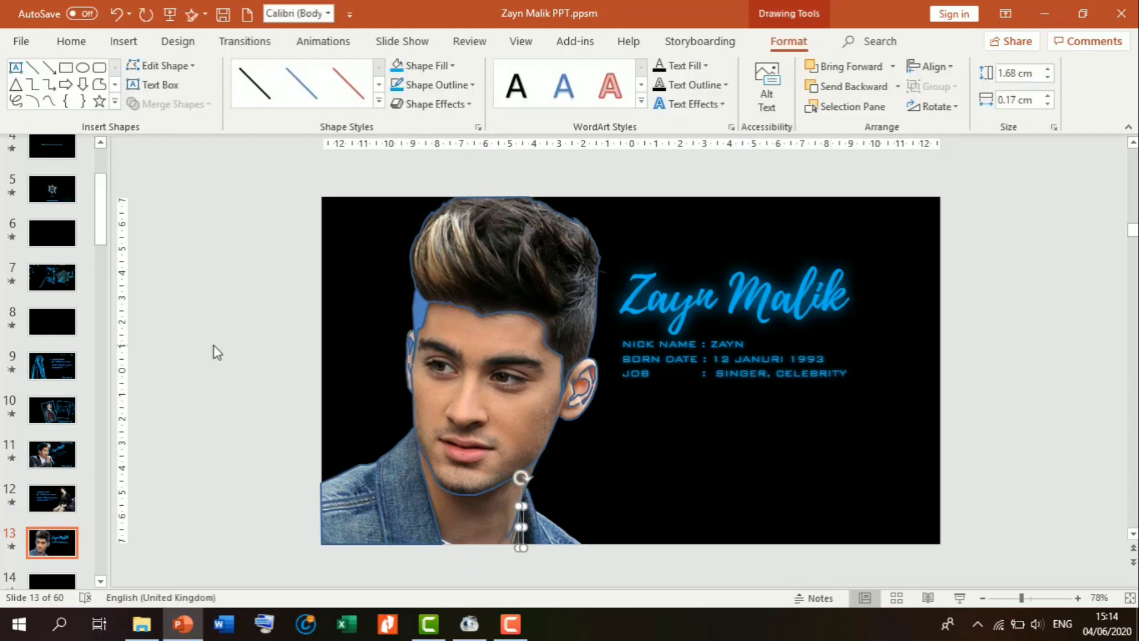
key(ctrl+z)
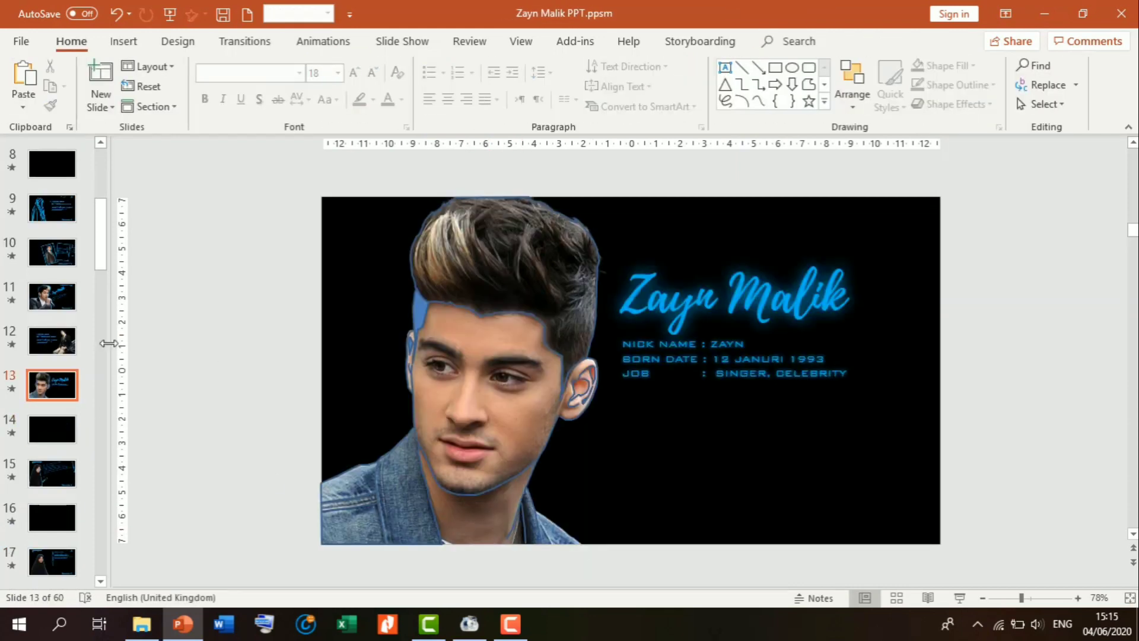
Pick the Scribble shape, undo a stray line along the bottom edge, and zoom in to 190% on the face
click(124, 41)
click(267, 83)
click(433, 192)
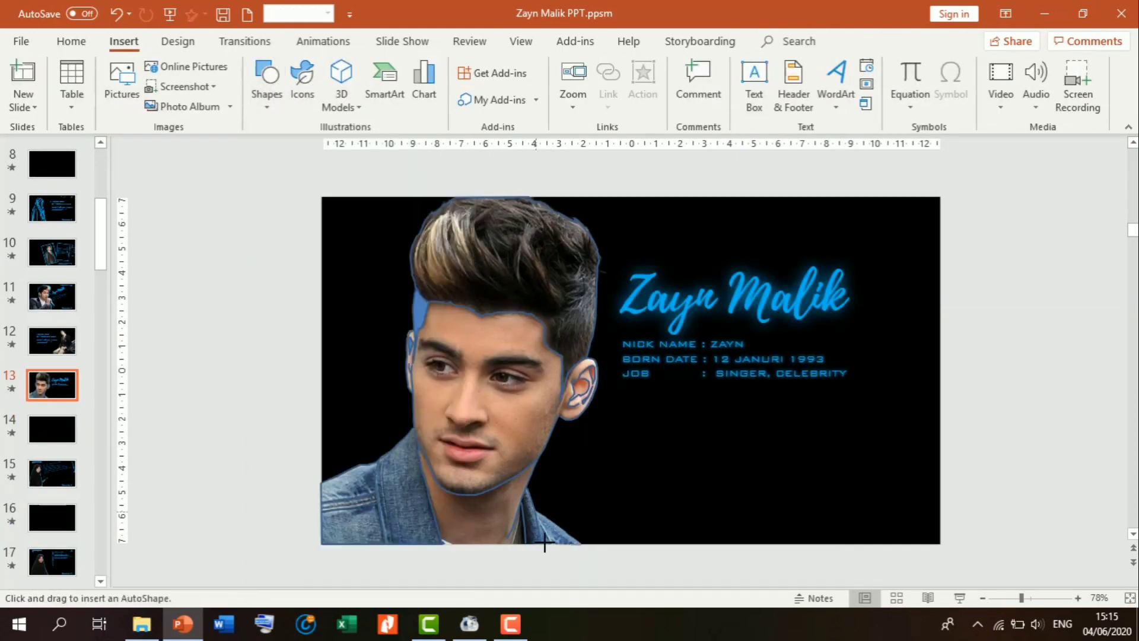
drag(541, 542, 439, 542)
key(ctrl+z)
click(265, 98)
click(433, 191)
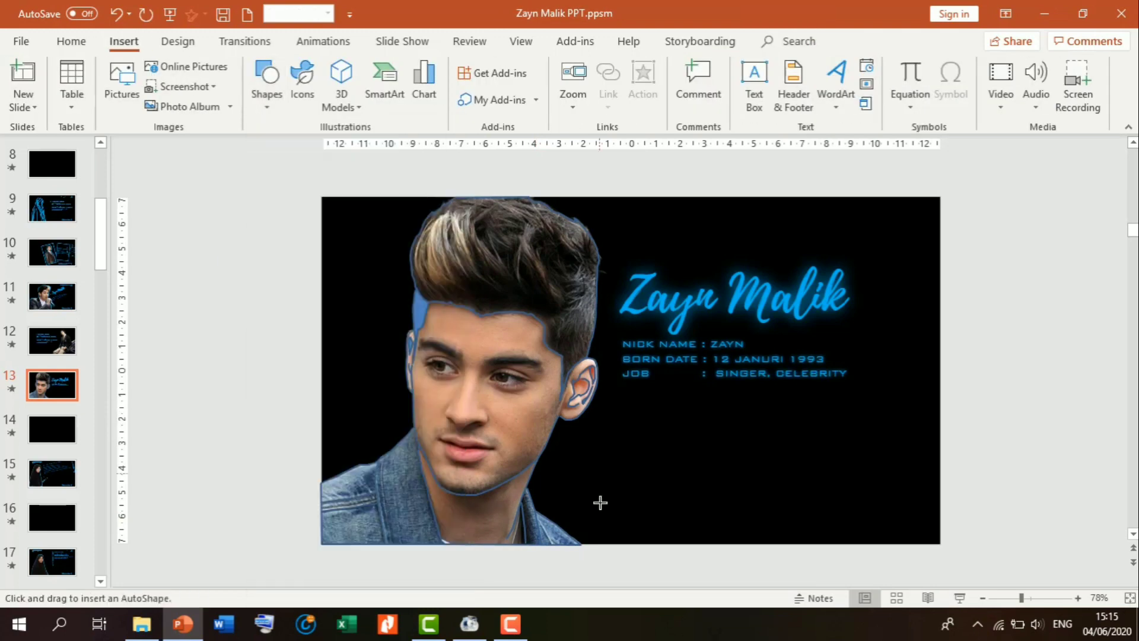
key(Escape)
scroll(980, 481, up, 5)
scroll(980, 482, down, 2)
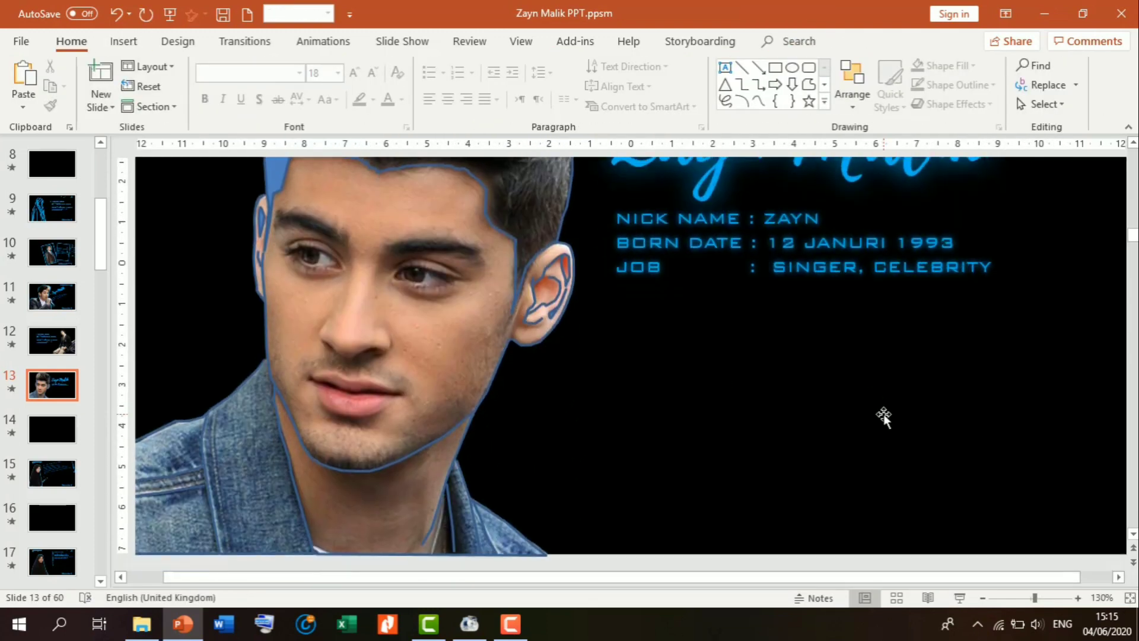
Trace the left eyebrow with a blue Scribble line, discarding a trial stroke on the jacket
click(124, 41)
click(267, 83)
click(432, 192)
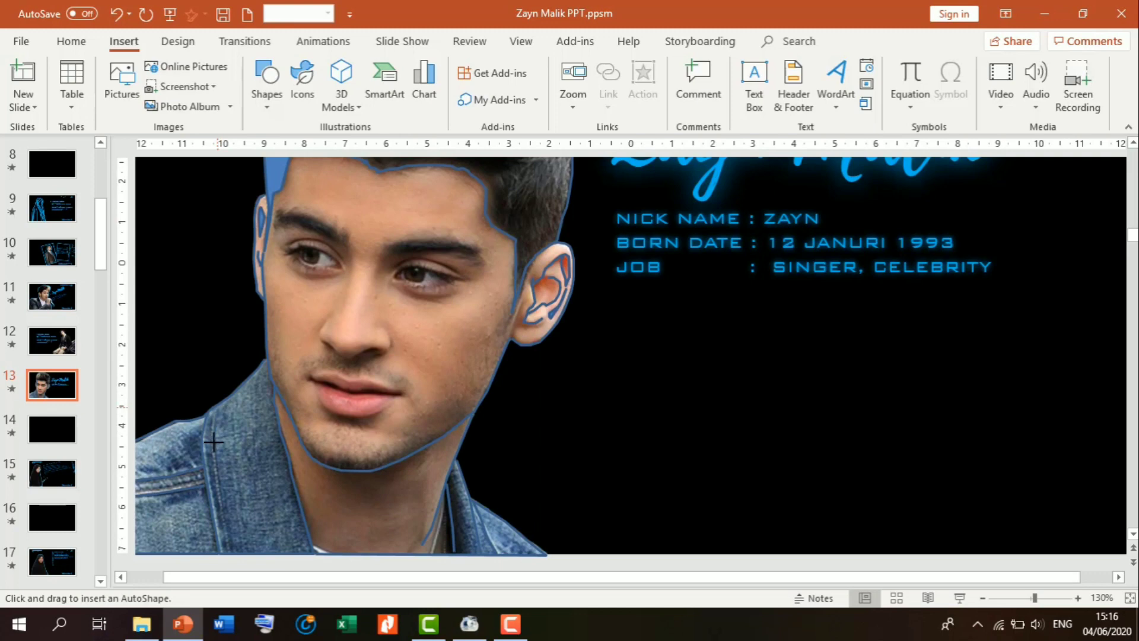
drag(228, 553, 175, 410)
key(ctrl+z)
click(123, 41)
click(266, 83)
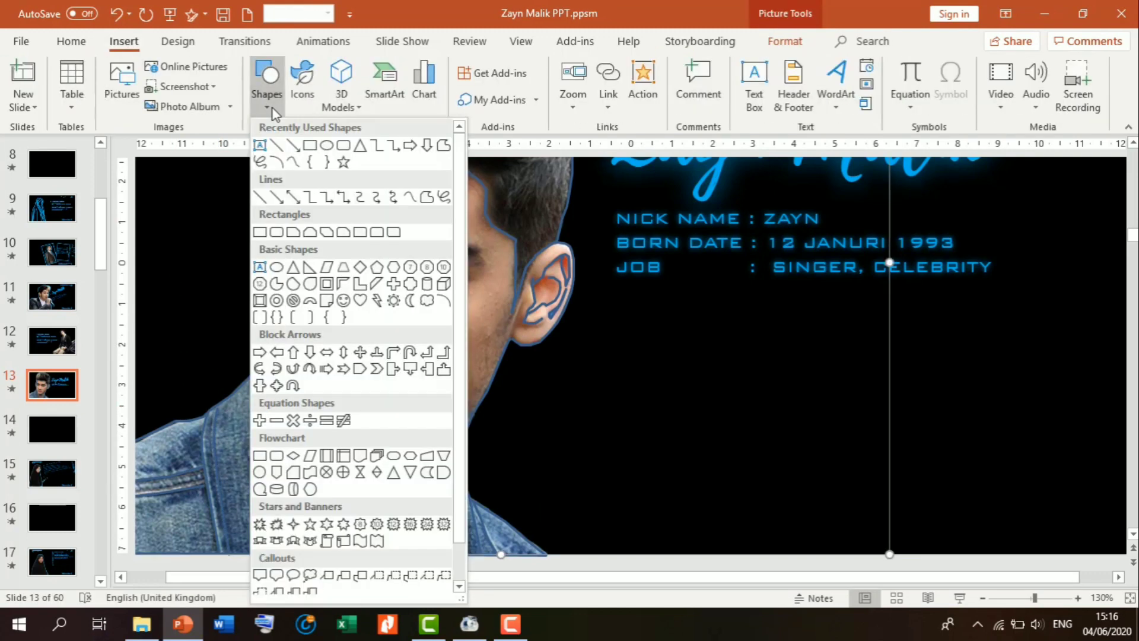
click(433, 191)
scroll(954, 461, up, 5)
scroll(955, 461, down, 1)
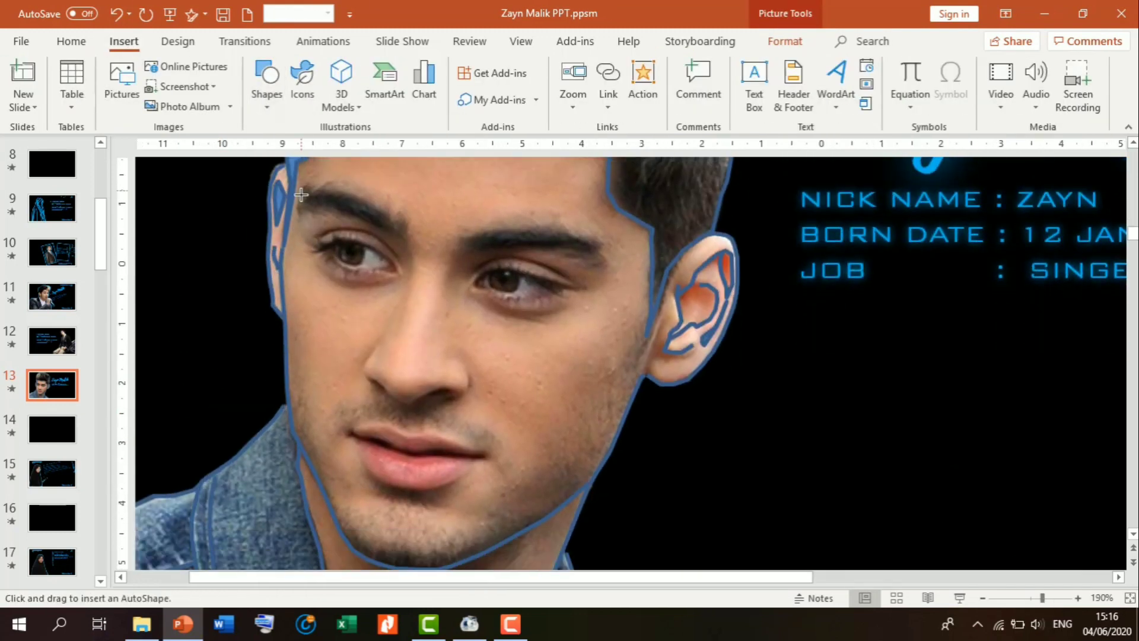
mouse_move(314, 190)
mouse_down()
mouse_move(394, 218)
mouse_move(397, 232)
mouse_move(301, 209)
mouse_up()
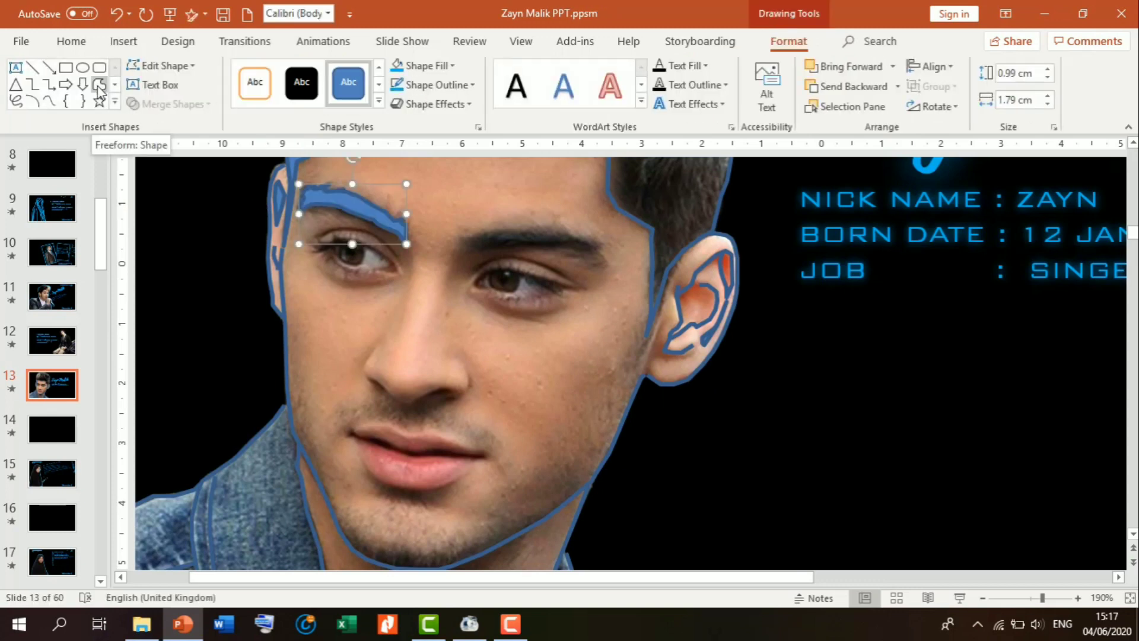
Draw a blue Scribble line from the eyebrow down the side of the nose, redoing it once
click(124, 41)
click(266, 95)
click(418, 189)
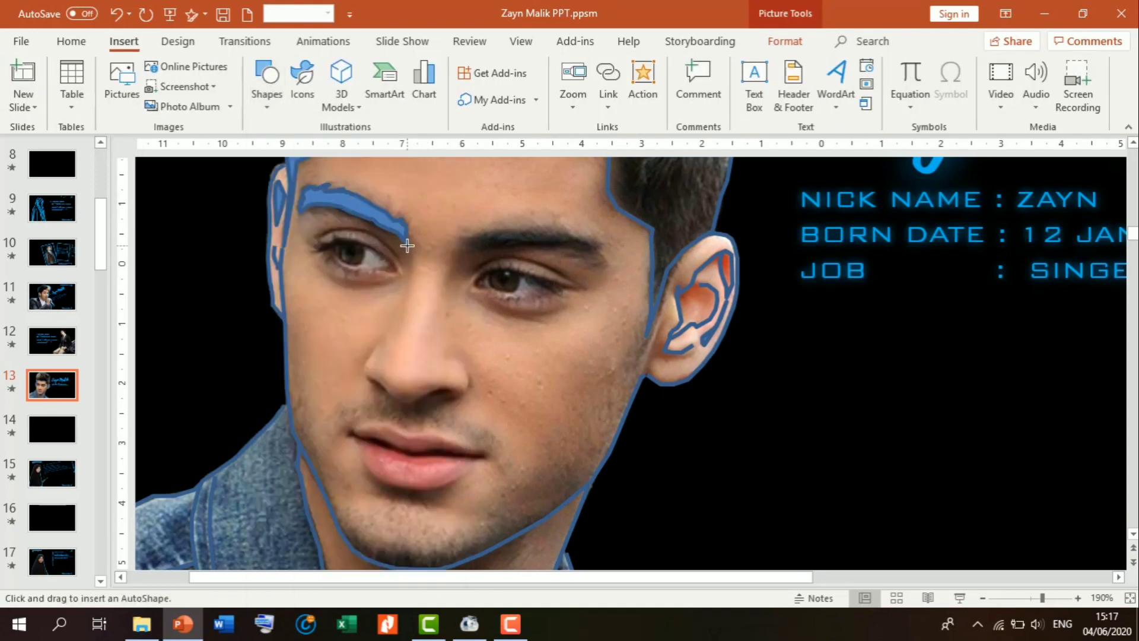
drag(408, 271, 364, 372)
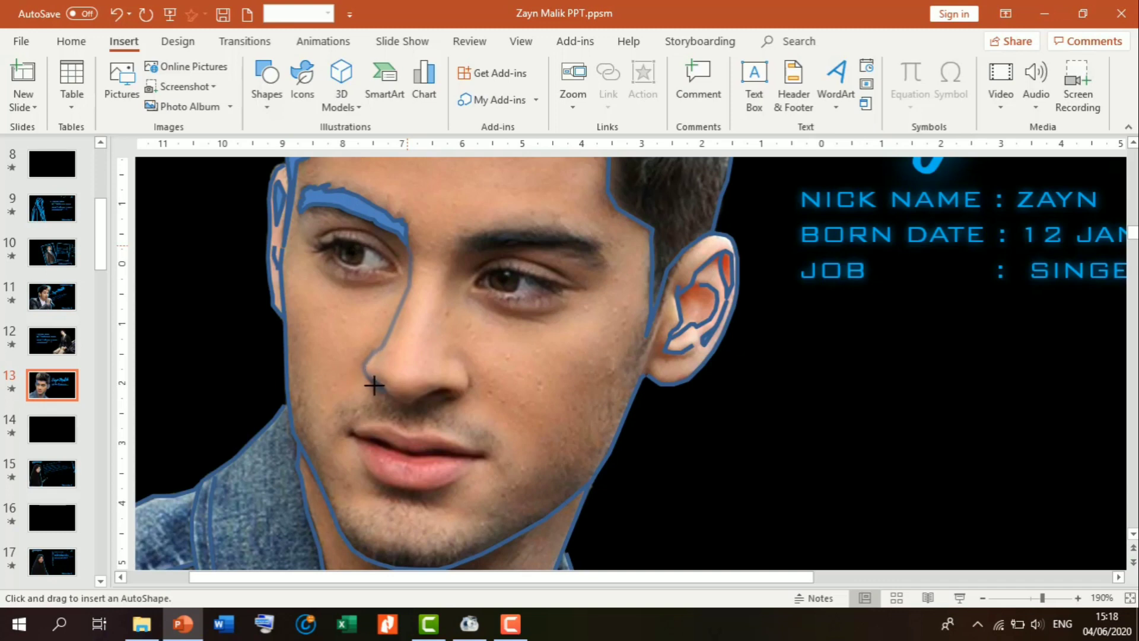
drag(370, 376, 383, 390)
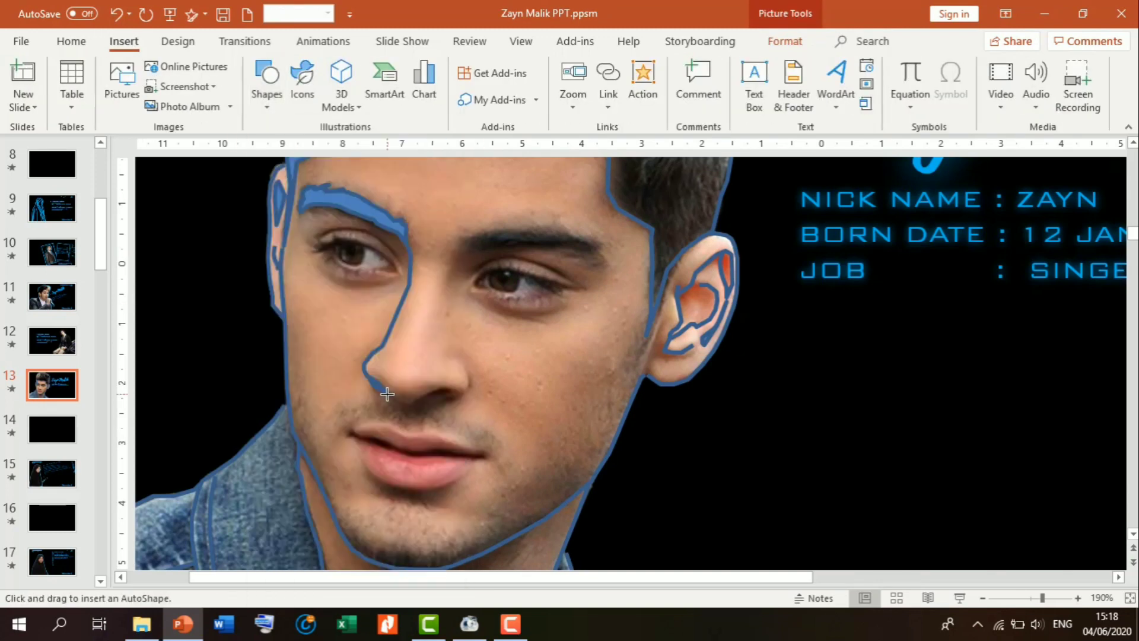
key(ctrl+z)
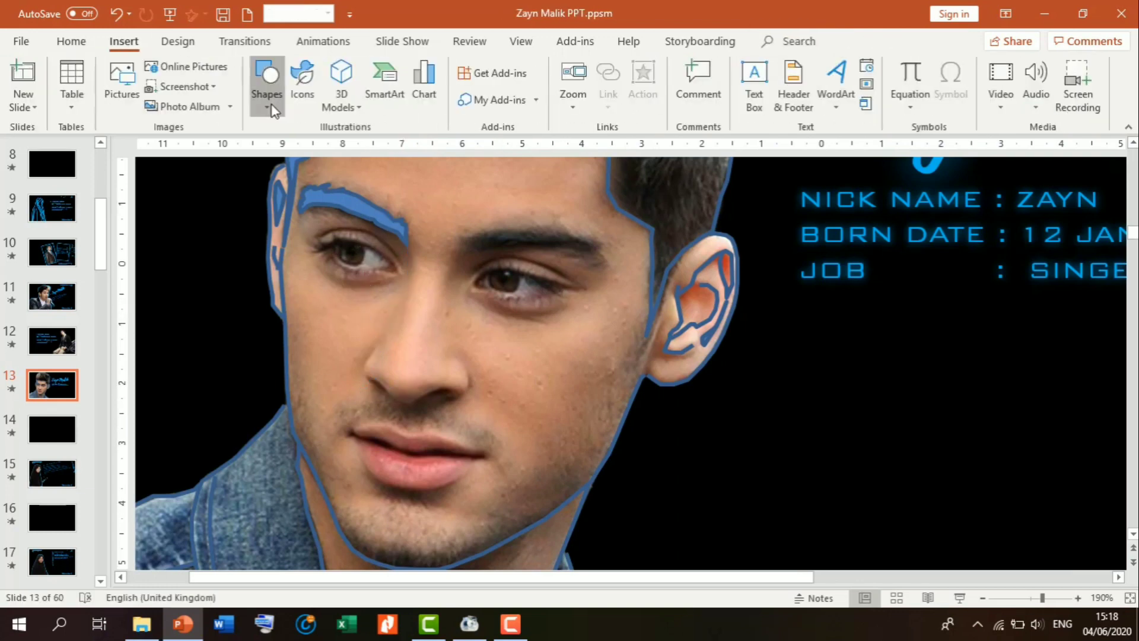
click(266, 95)
click(418, 189)
mouse_move(411, 272)
mouse_down()
mouse_move(365, 372)
mouse_move(404, 401)
mouse_move(451, 392)
mouse_up()
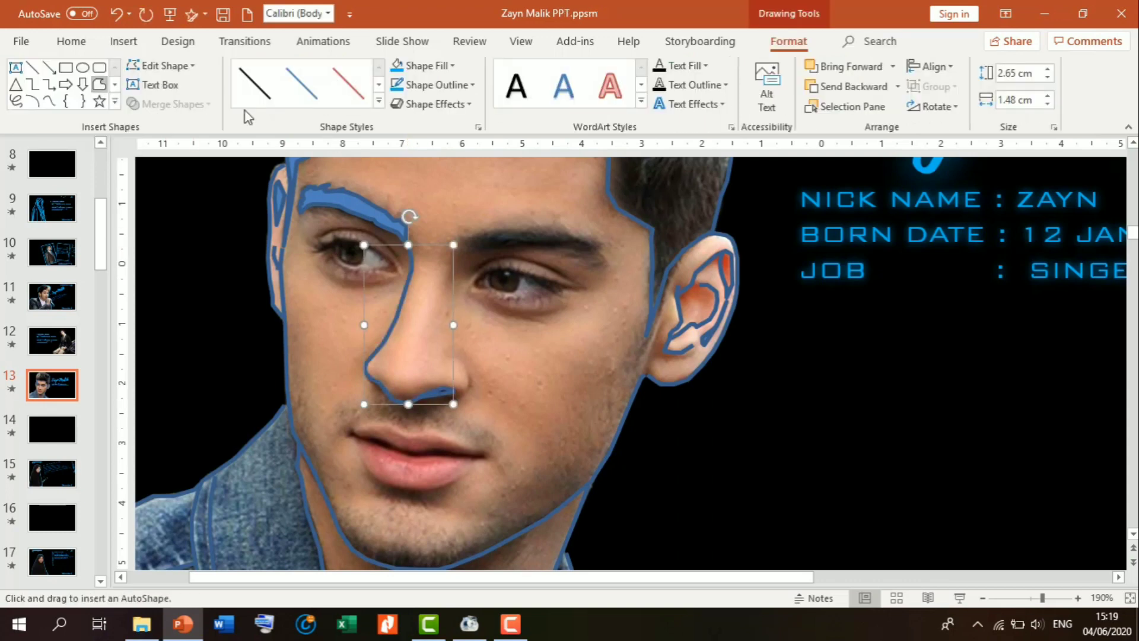
key(Escape)
Attempt the nostril curve and delete the two misdrawn nostril strokes
drag(464, 365, 456, 392)
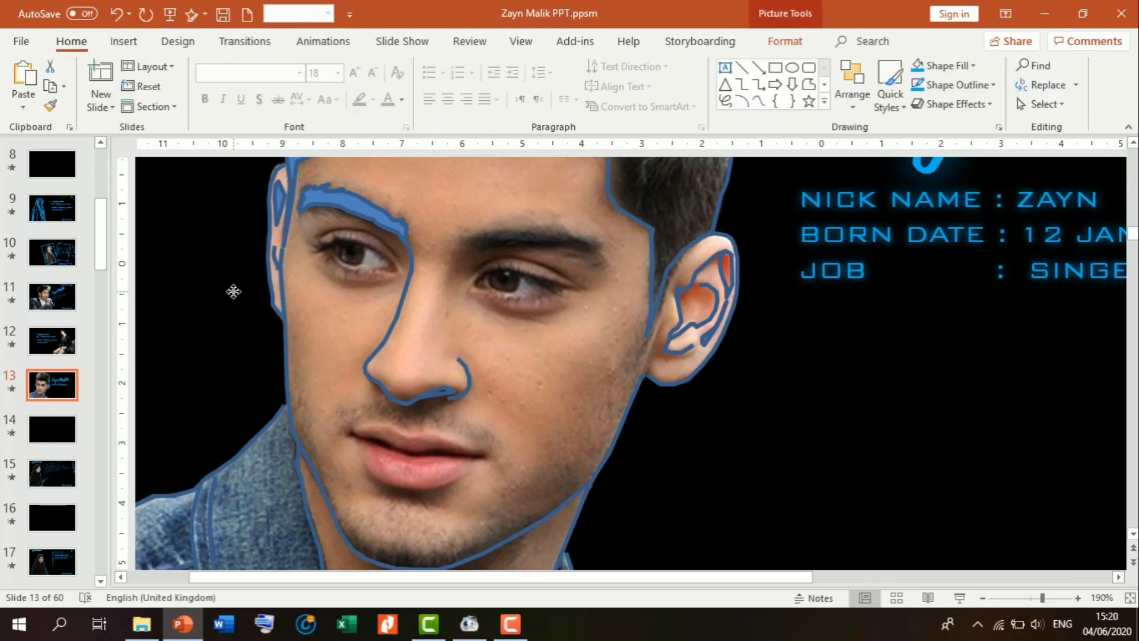
click(465, 364)
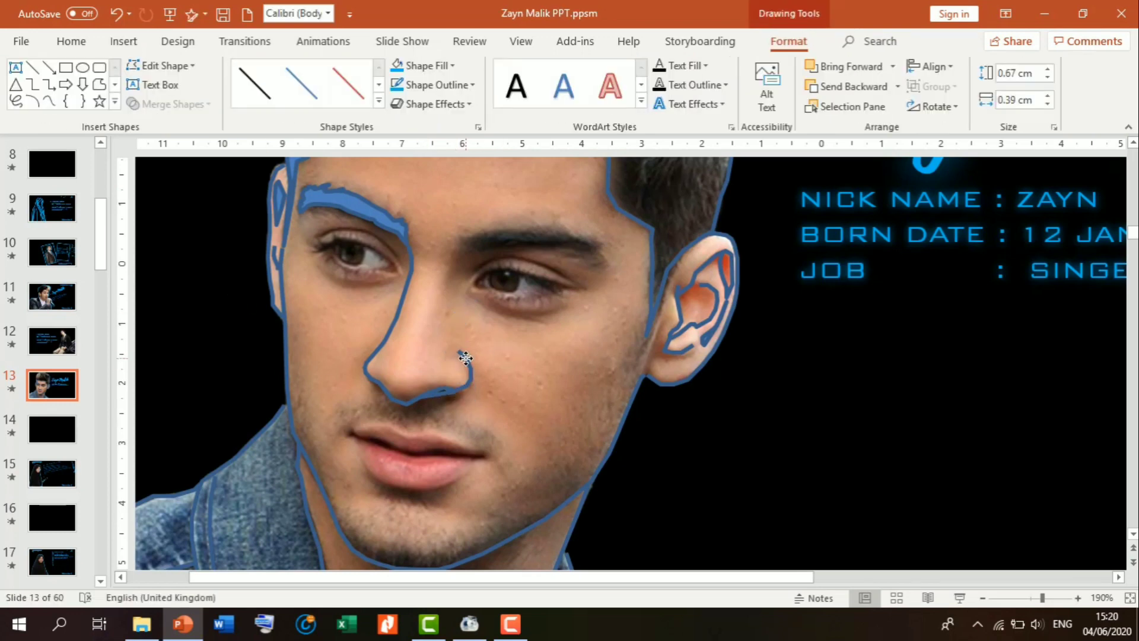
key(Delete)
click(124, 41)
click(269, 98)
click(260, 135)
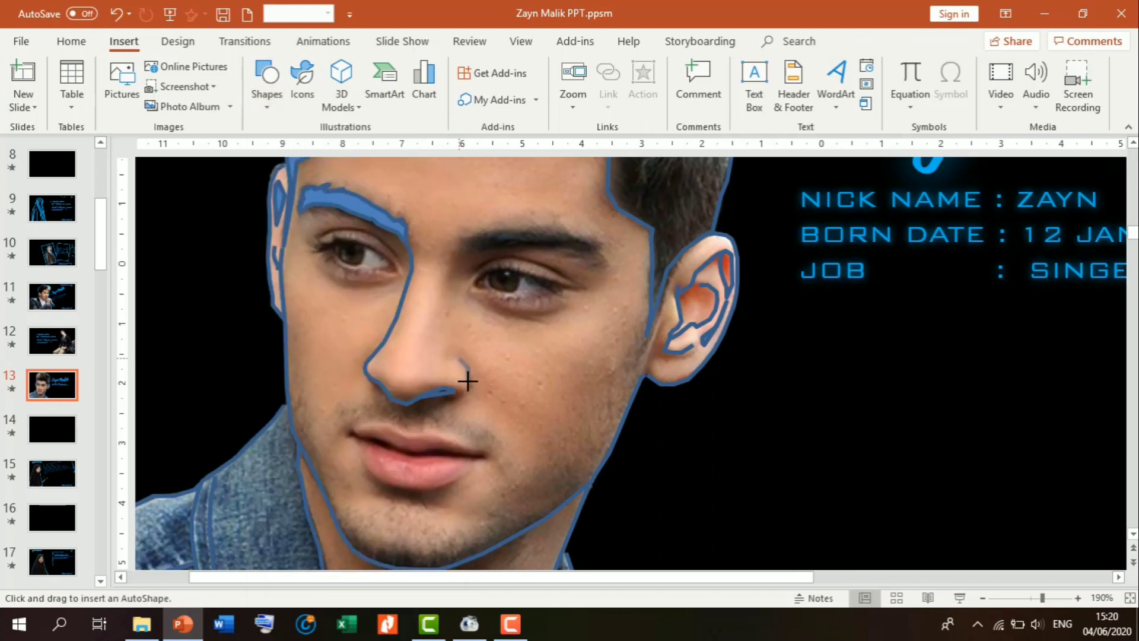
drag(449, 392, 451, 393)
click(488, 375)
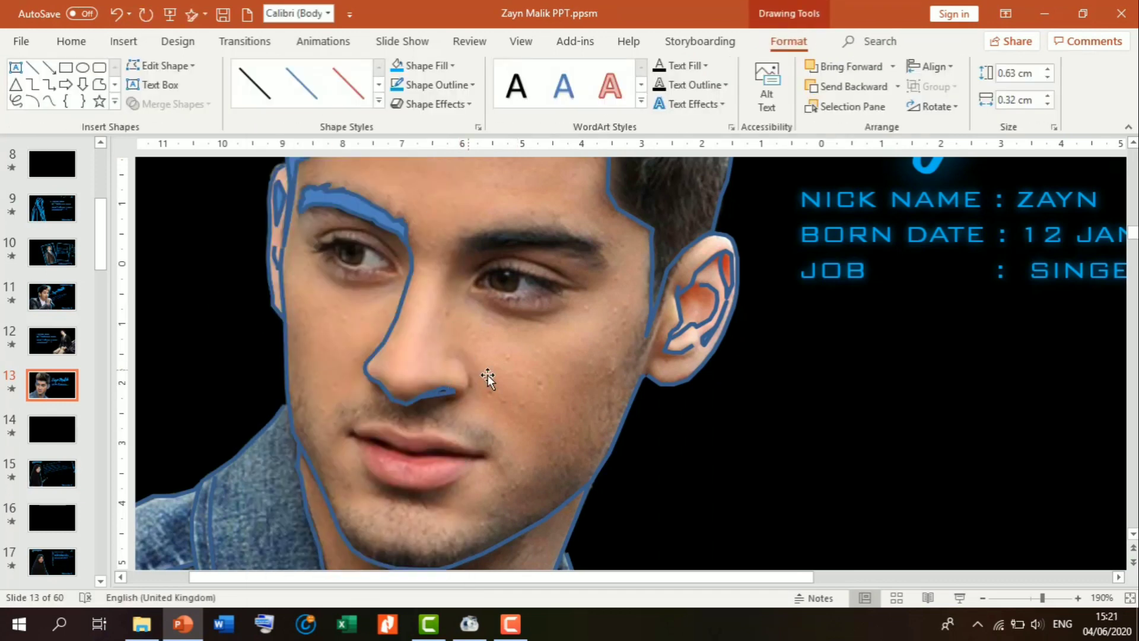
key(Delete)
Redraw the nostril curve below the nose with a Scribble line
click(123, 41)
click(269, 99)
click(260, 135)
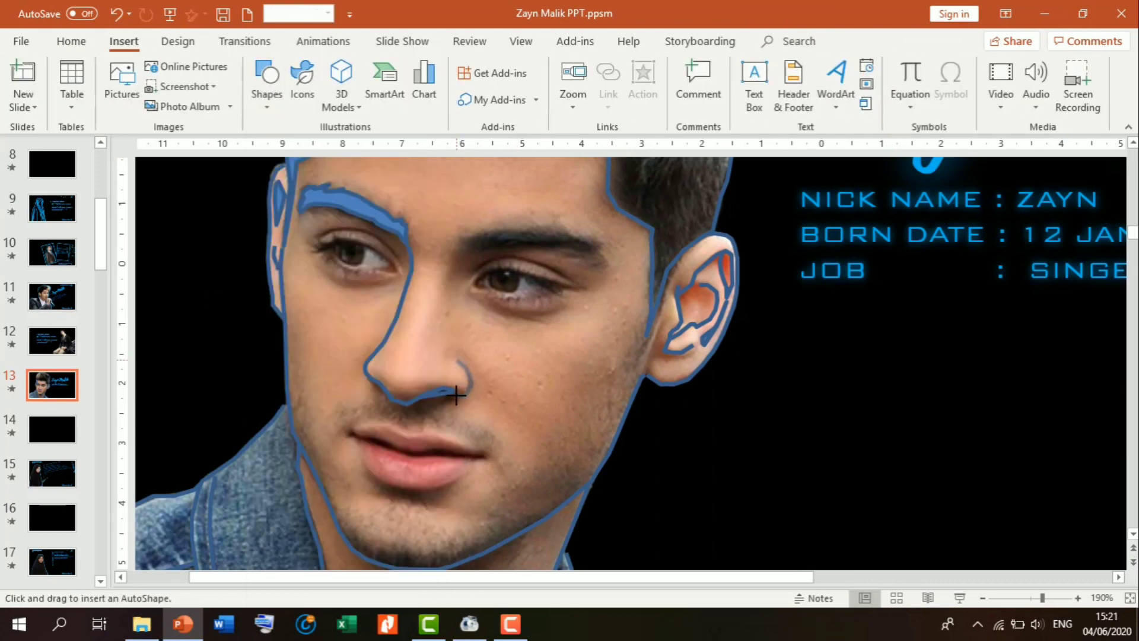
drag(457, 395, 458, 391)
click(209, 301)
click(123, 41)
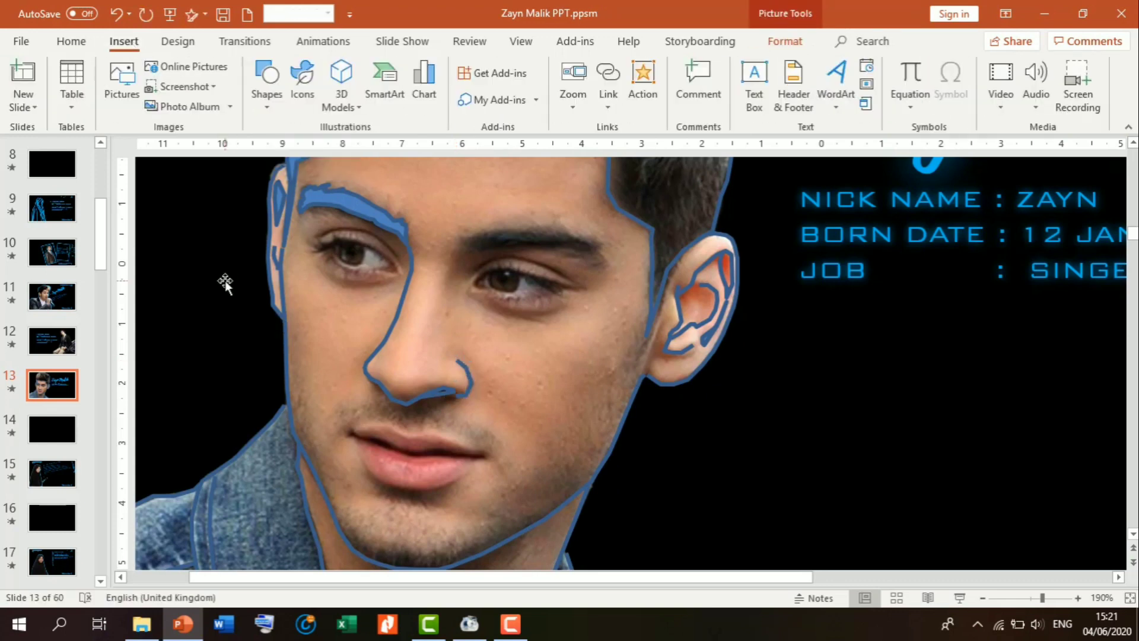
click(269, 98)
click(260, 135)
Trace the right eyebrow and colour the eyebrows bright blue
scroll(599, 401, up, 1)
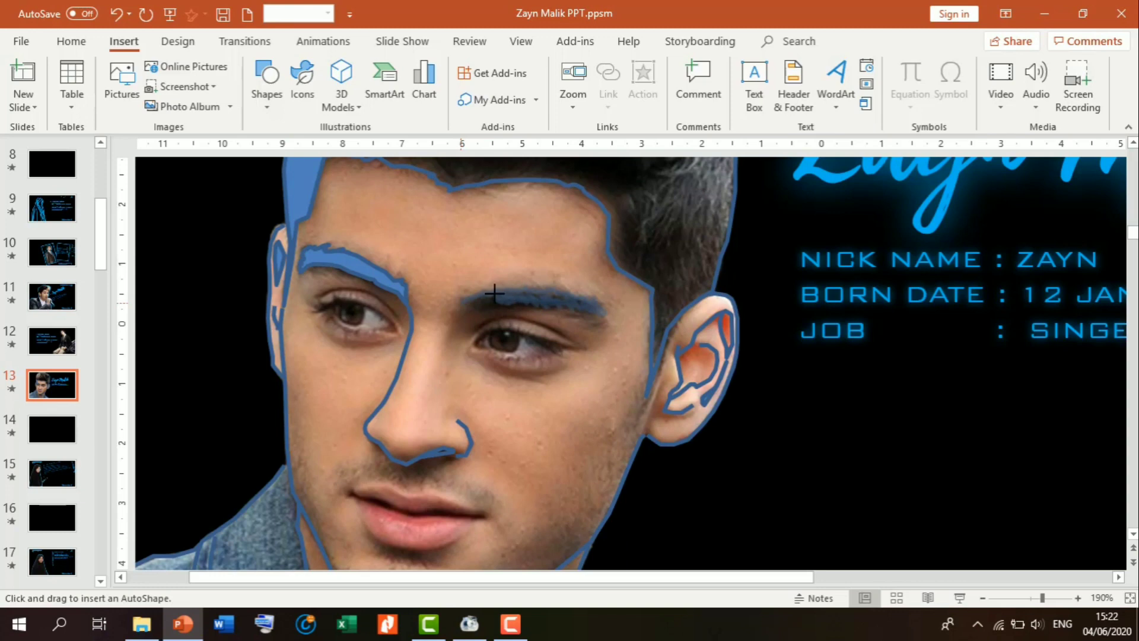
drag(474, 301, 463, 301)
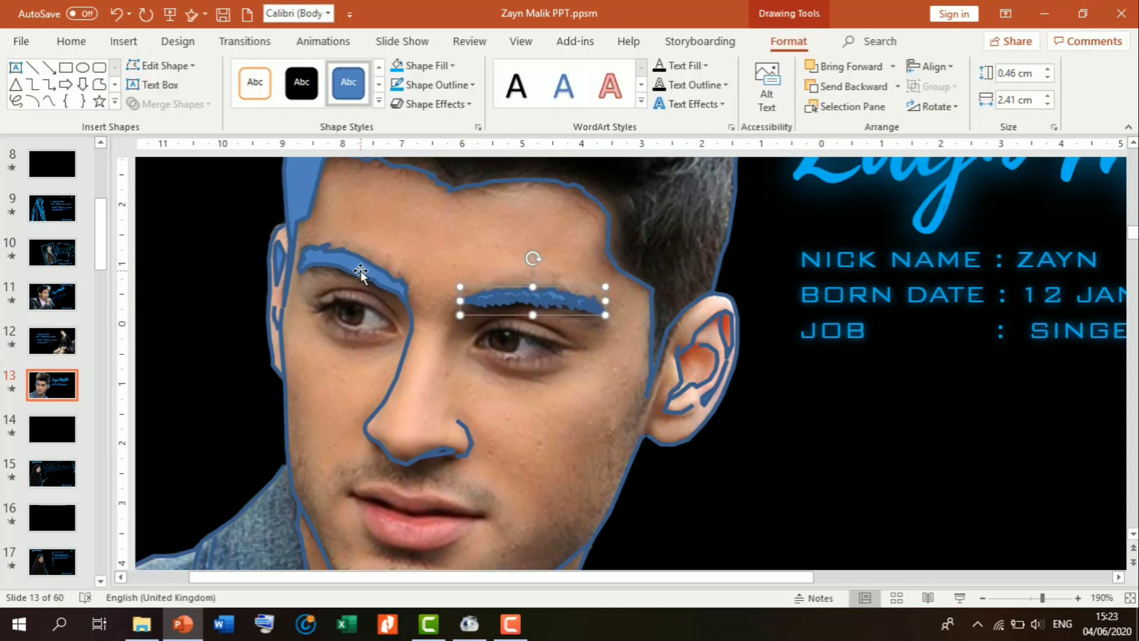
click(605, 376)
click(351, 261)
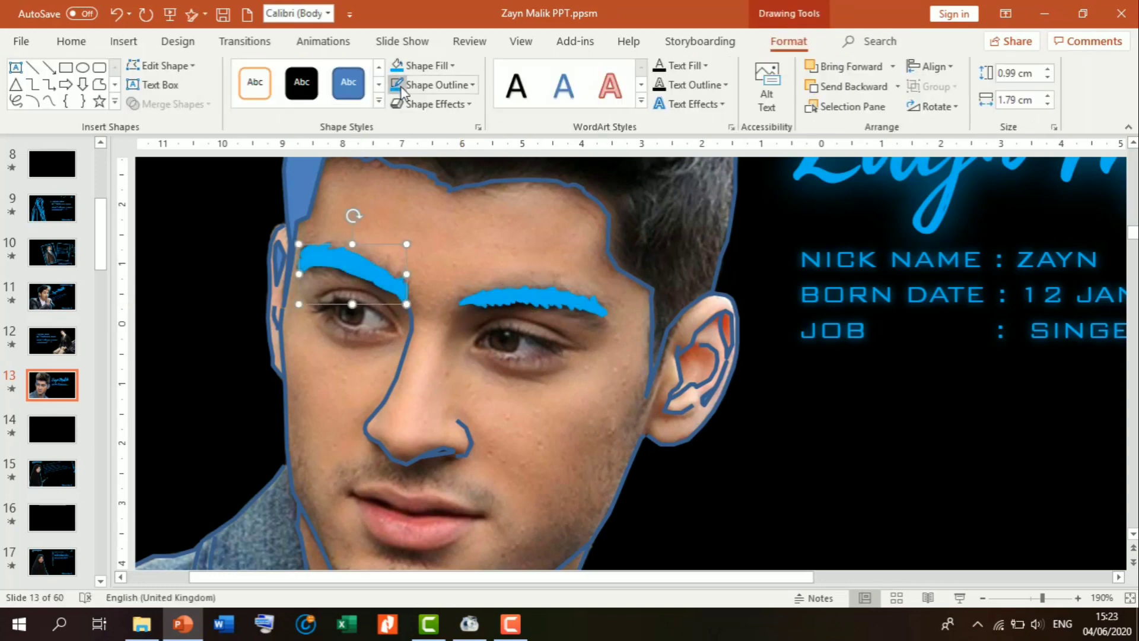
Trace the left eye's upper eyelid with a freeform outline
click(72, 41)
click(123, 41)
click(267, 89)
click(392, 146)
drag(320, 296, 322, 297)
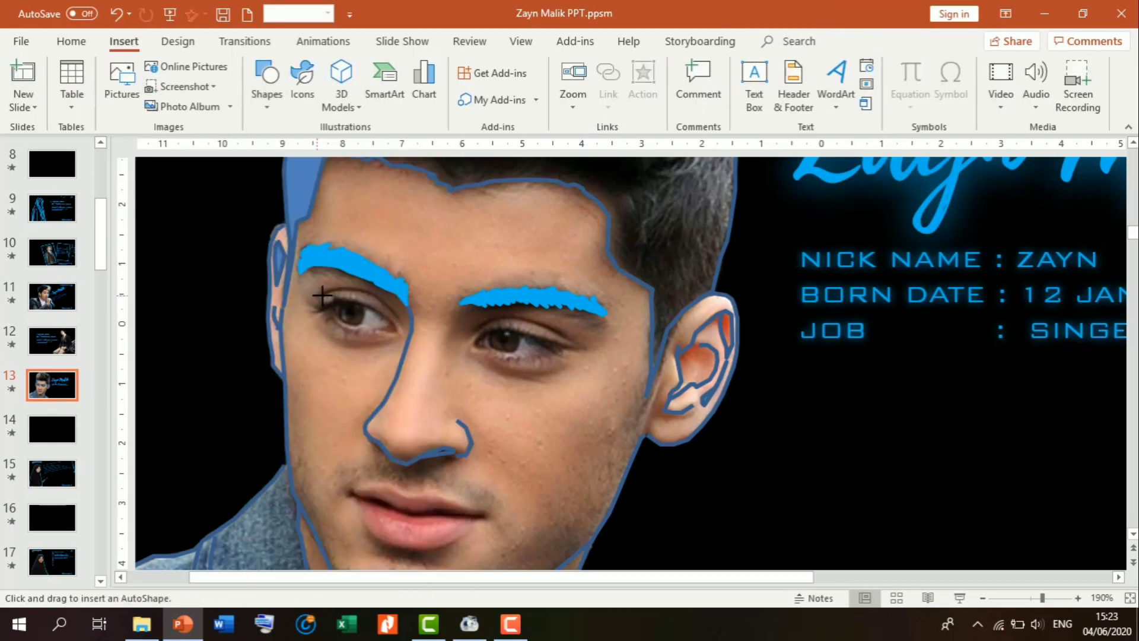
drag(392, 313, 407, 323)
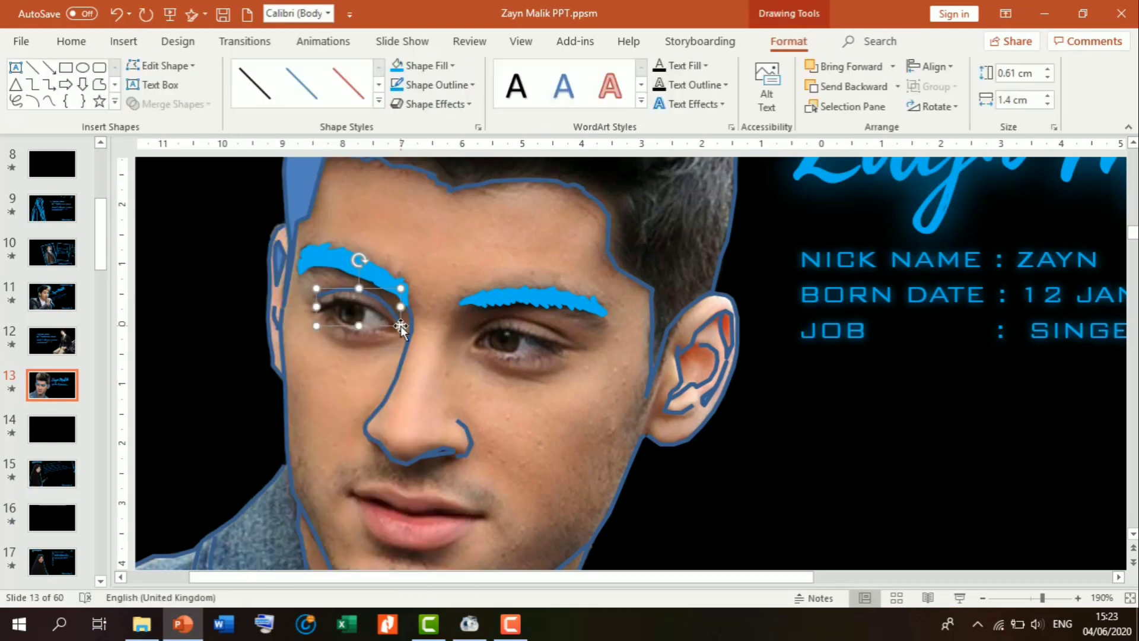
click(486, 323)
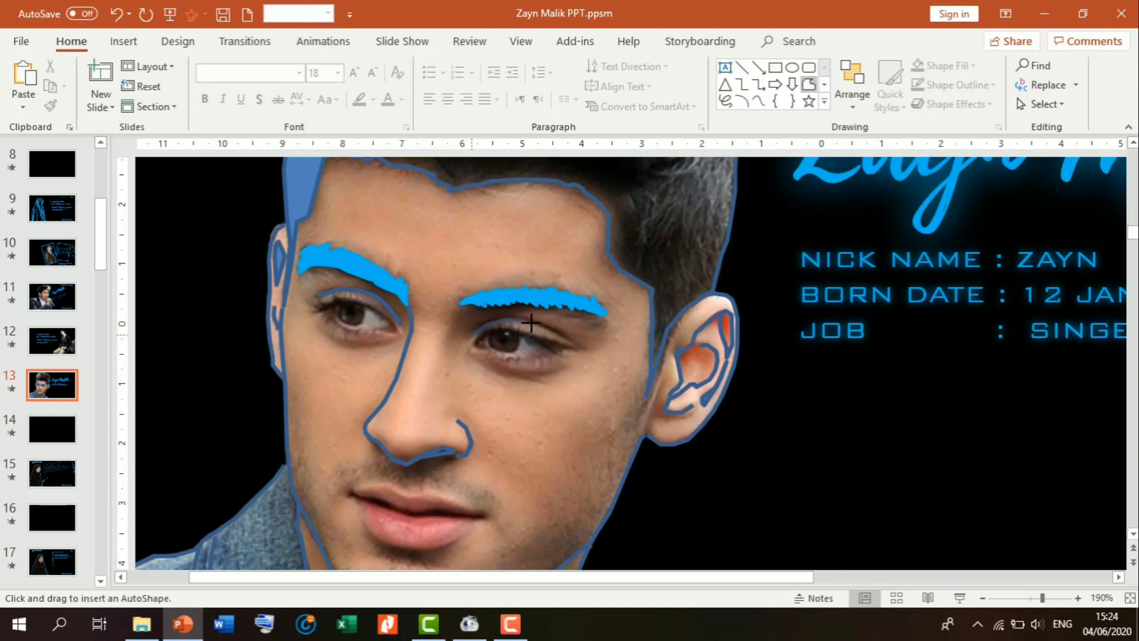
Outline the right eye with a freeform shape and set its Shape Fill to No Fill
drag(584, 347, 585, 348)
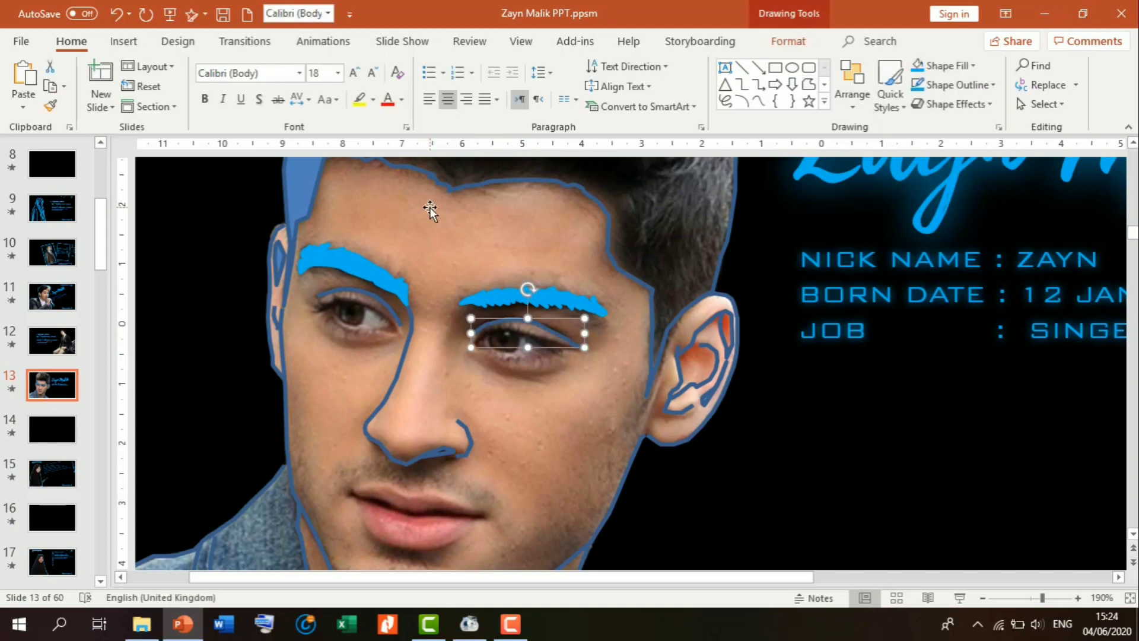
click(361, 290)
click(124, 41)
click(267, 89)
click(347, 166)
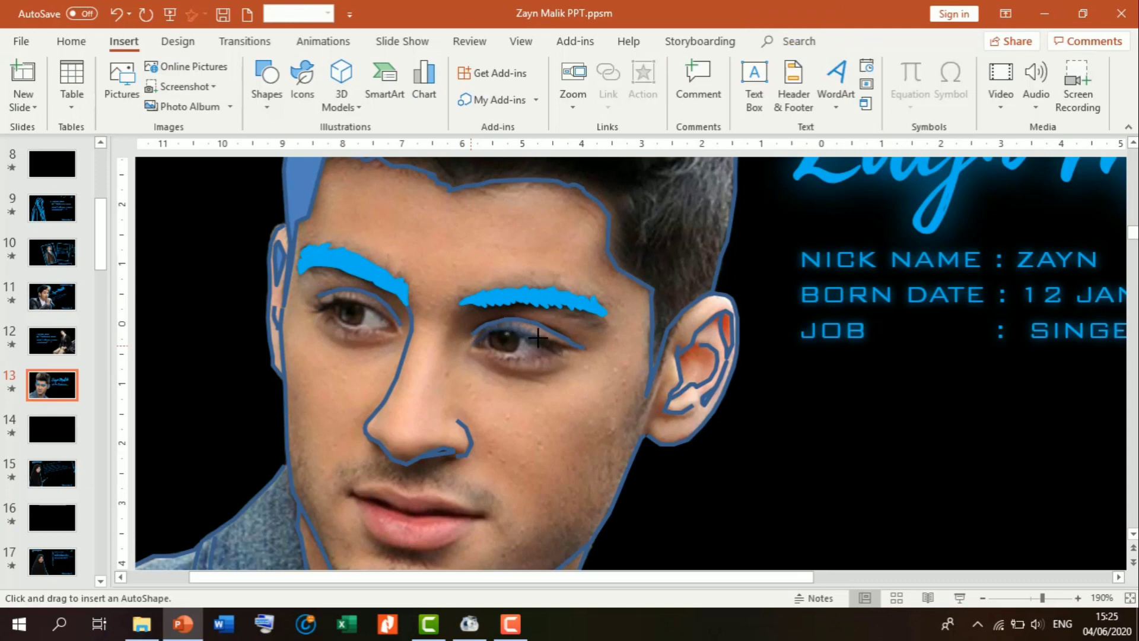
drag(479, 349, 472, 341)
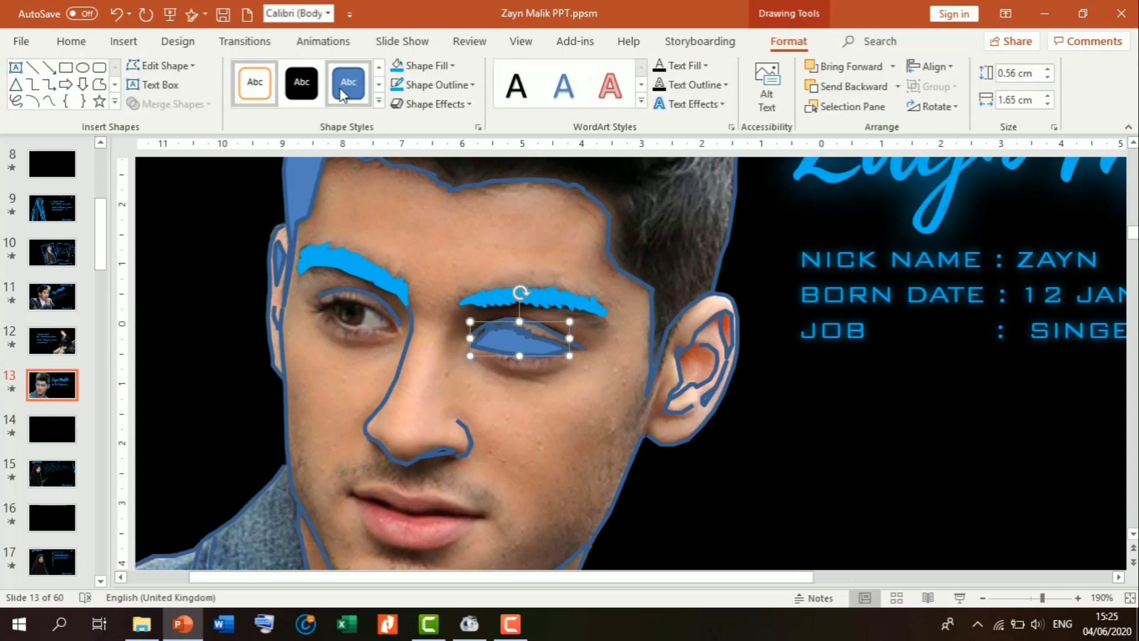
click(427, 65)
click(425, 251)
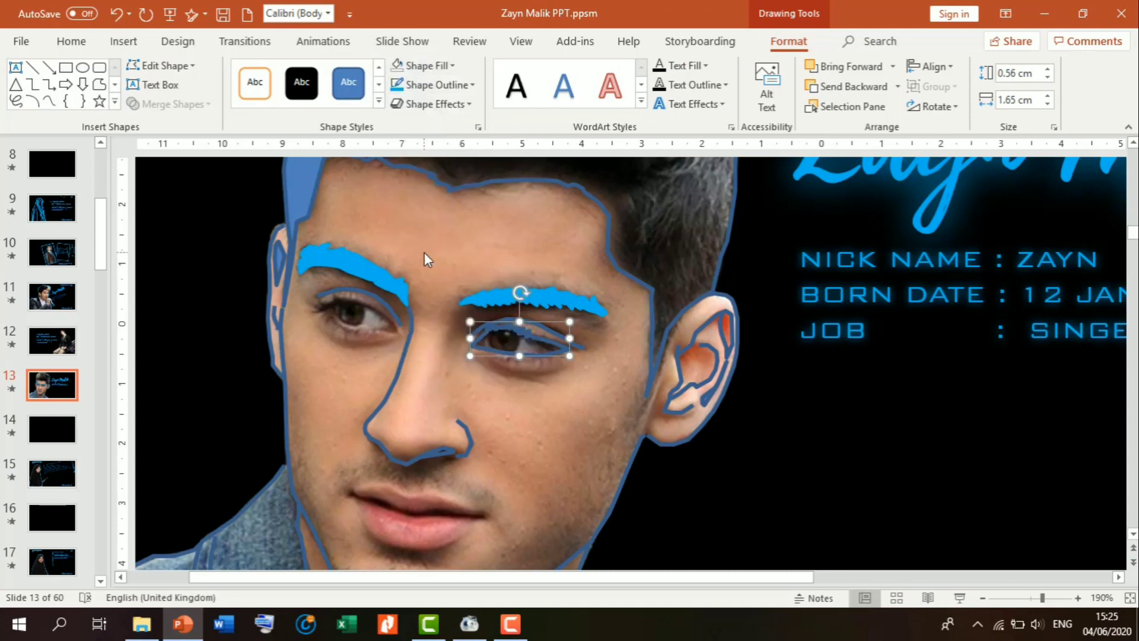
Trace a freeform outline around the left eye
click(124, 41)
click(266, 89)
click(425, 197)
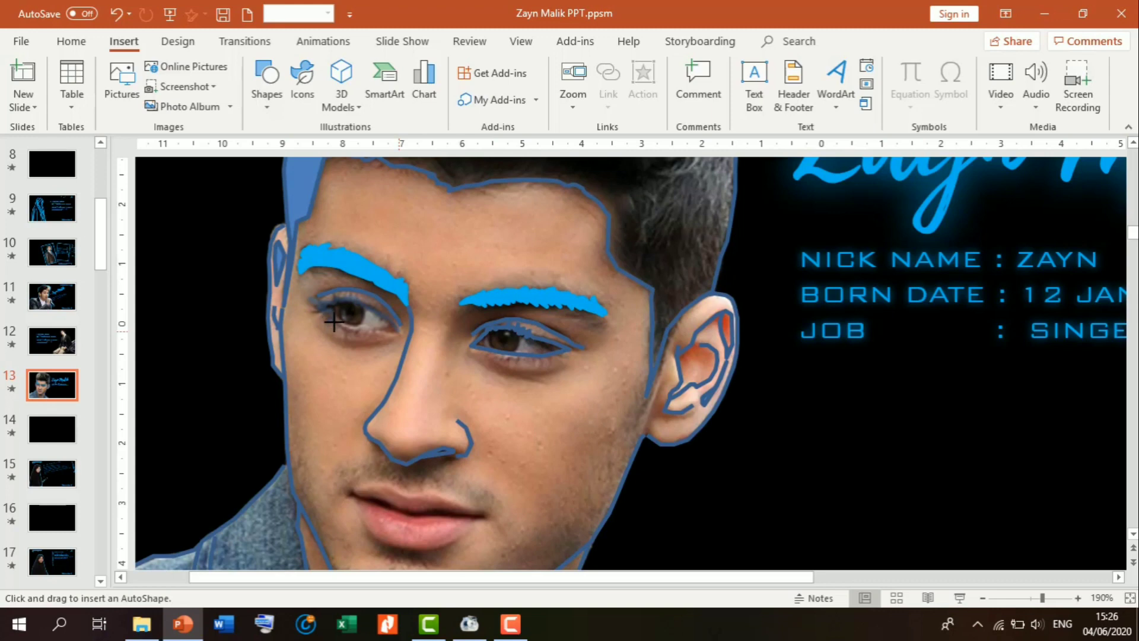
drag(356, 332, 400, 326)
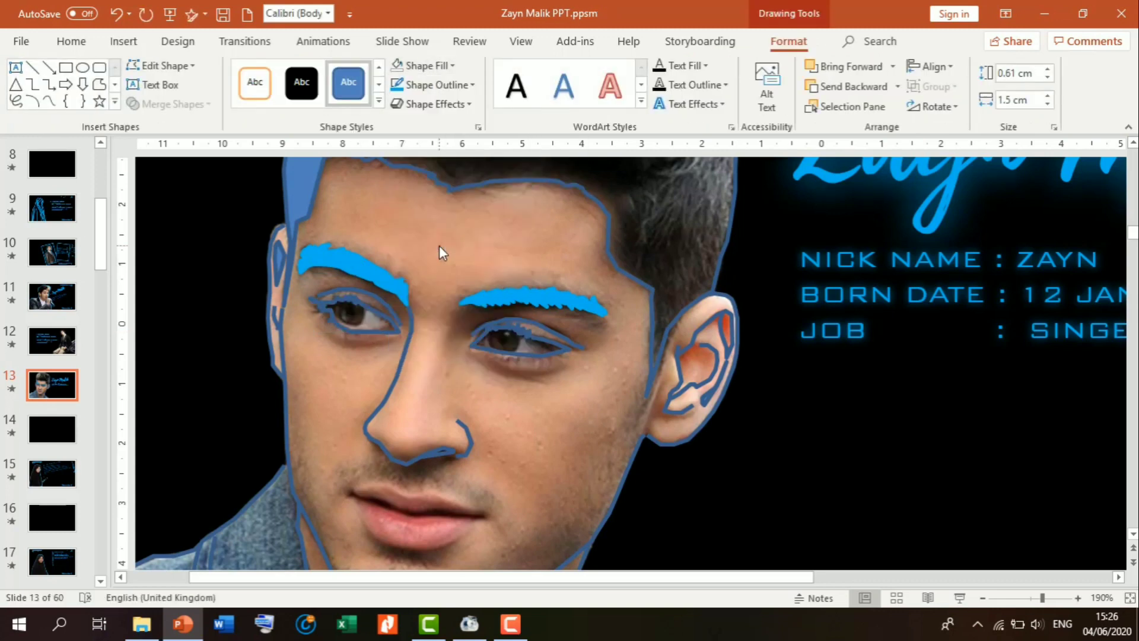
Draw a small oval pupil on the right eye, fill it light blue and adjust its outline
click(123, 41)
click(267, 89)
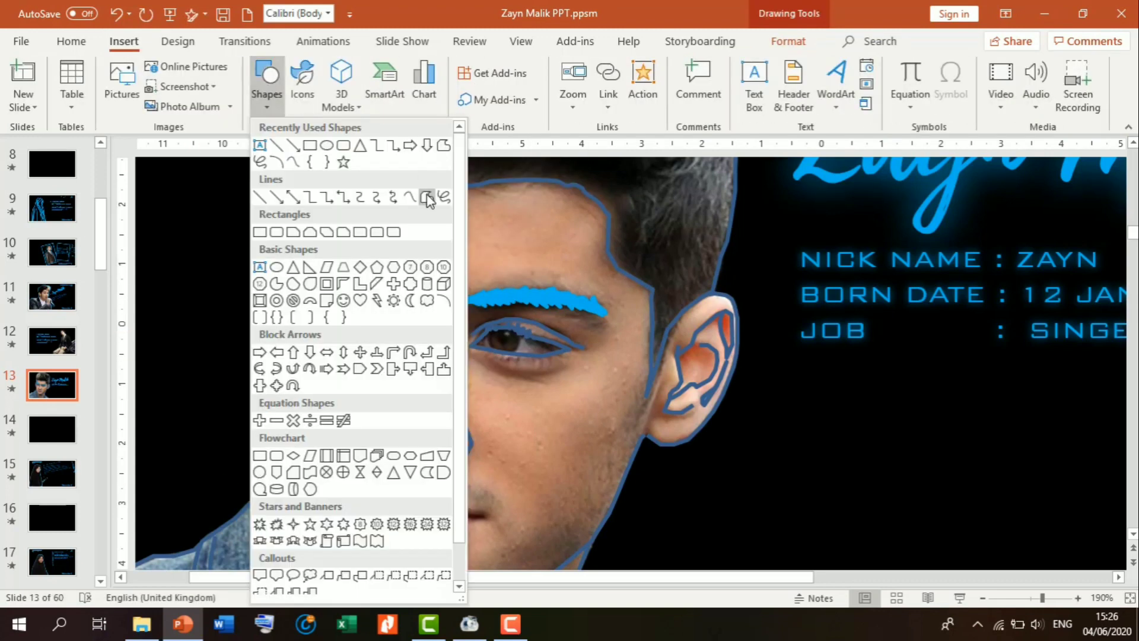
click(426, 196)
mouse_move(484, 382)
mouse_down()
mouse_move(653, 546)
mouse_move(564, 466)
mouse_move(514, 359)
mouse_up()
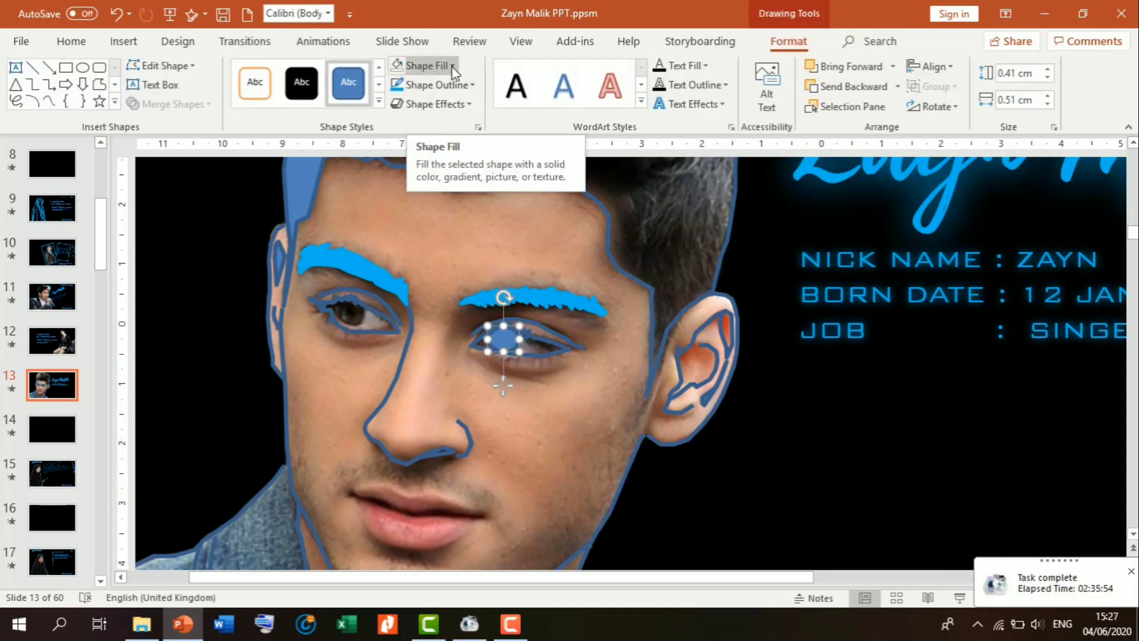
click(423, 66)
click(420, 84)
click(445, 262)
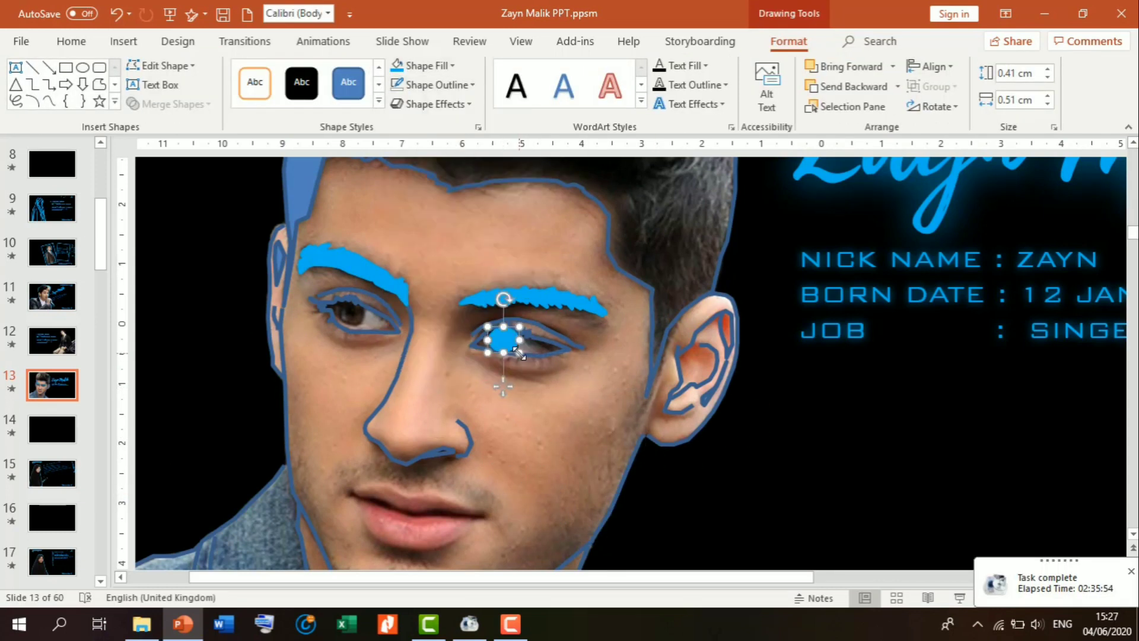
click(515, 343)
Ctrl-drag a copy of the blue pupil onto the left eye
mouse_move(514, 343)
mouse_down()
mouse_move(330, 312)
mouse_move(343, 360)
mouse_up()
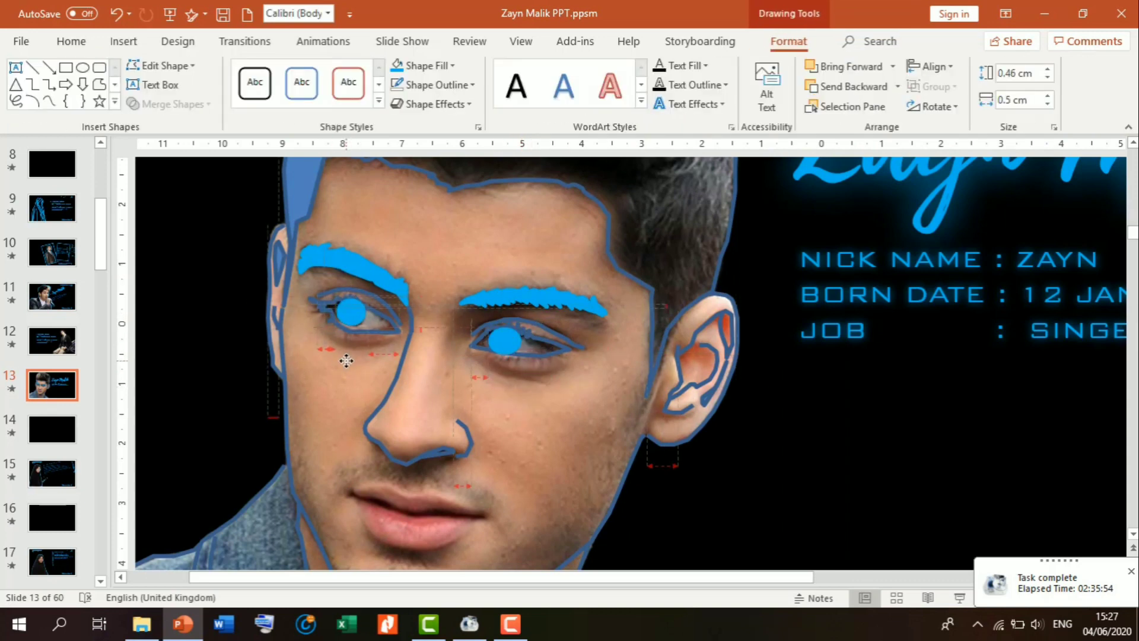
click(534, 407)
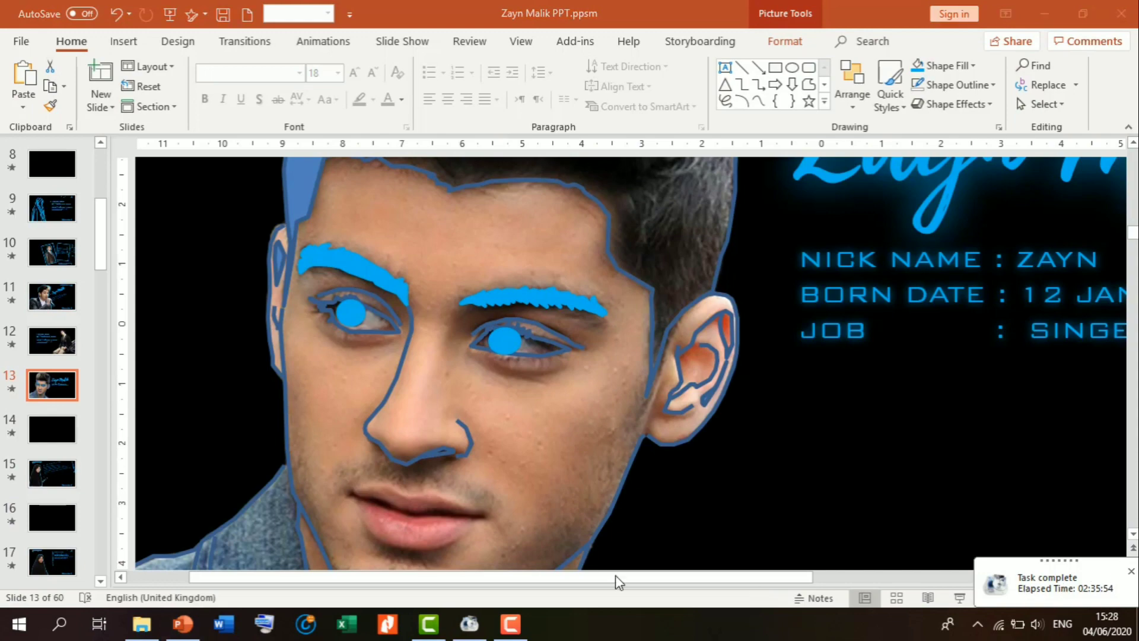
drag(1044, 599, 1056, 598)
Trace the upper lip with a Scribble shape that has no fill and a light-blue outline
scroll(593, 356, down, 3)
click(123, 41)
click(266, 83)
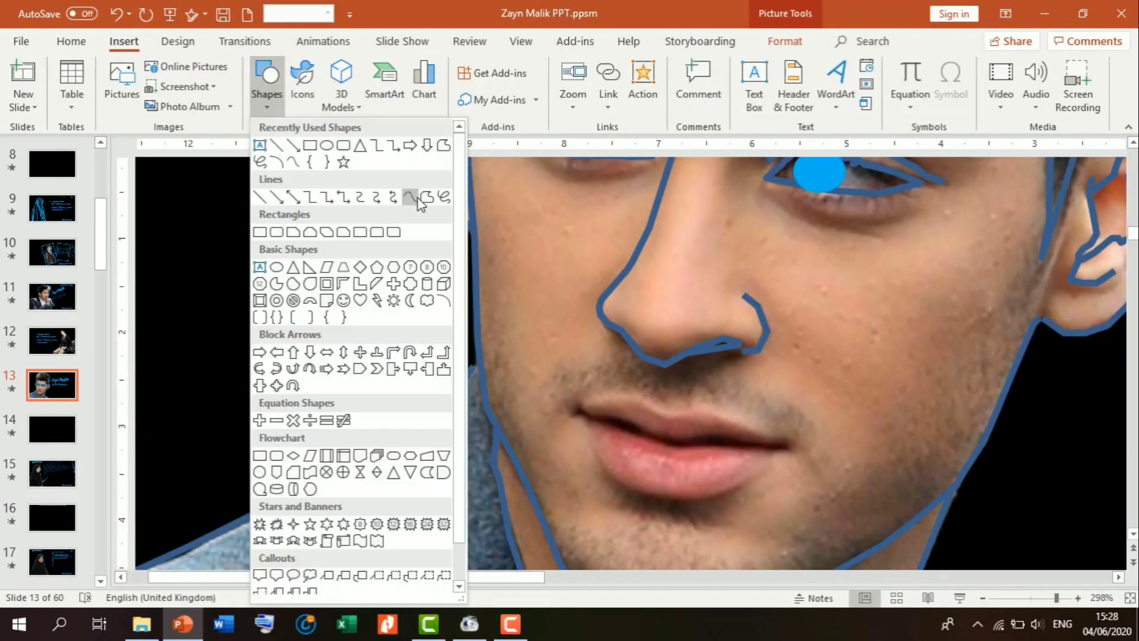
click(411, 195)
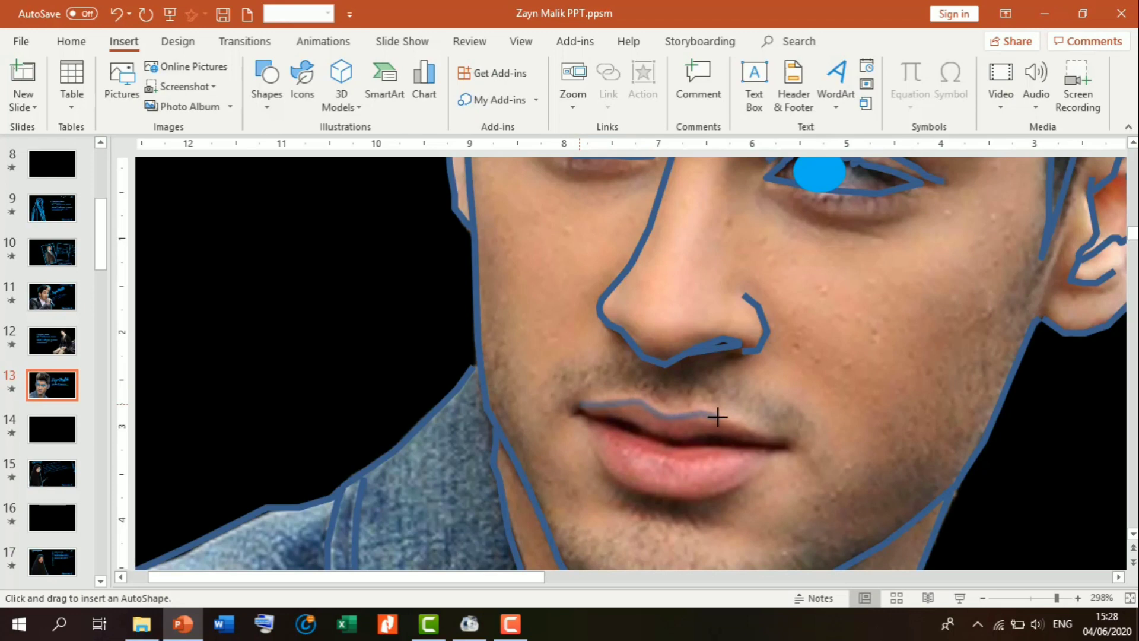
mouse_move(599, 405)
mouse_down()
mouse_move(775, 440)
mouse_move(688, 437)
mouse_up()
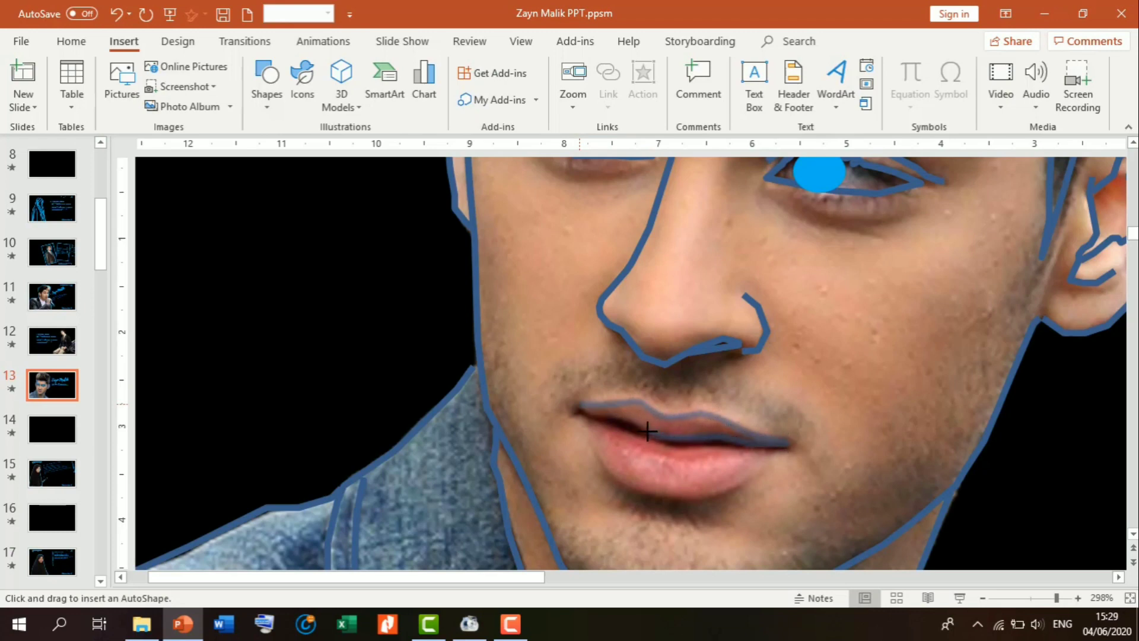
drag(623, 415, 584, 409)
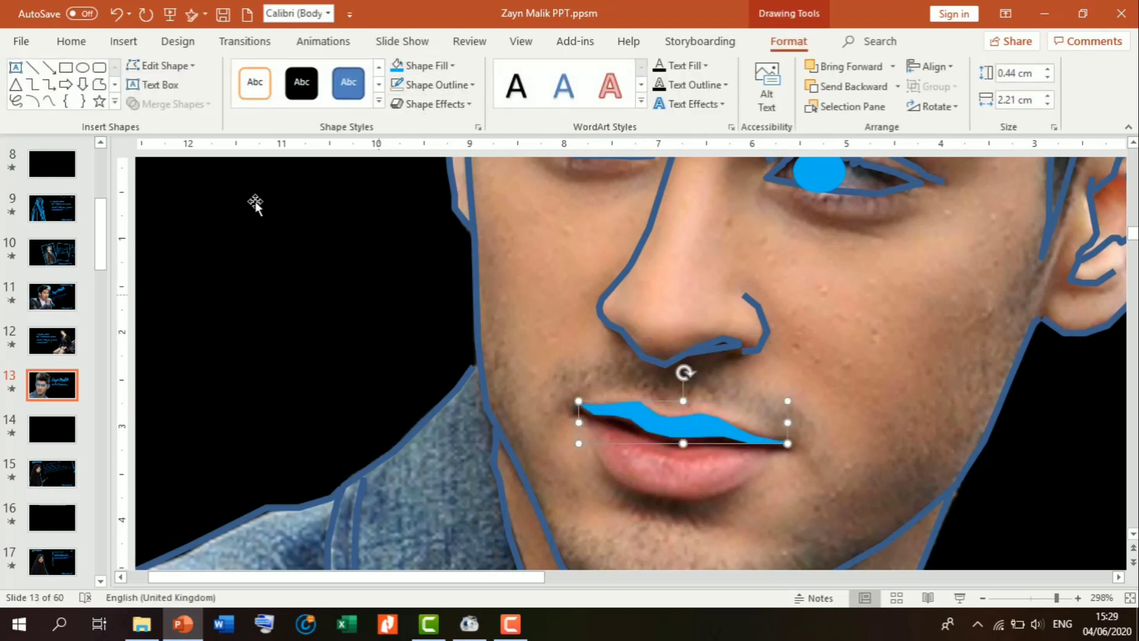
click(425, 66)
click(431, 246)
click(432, 84)
click(397, 247)
Trace the lower lip with another Scribble outline and remove its fill
click(427, 328)
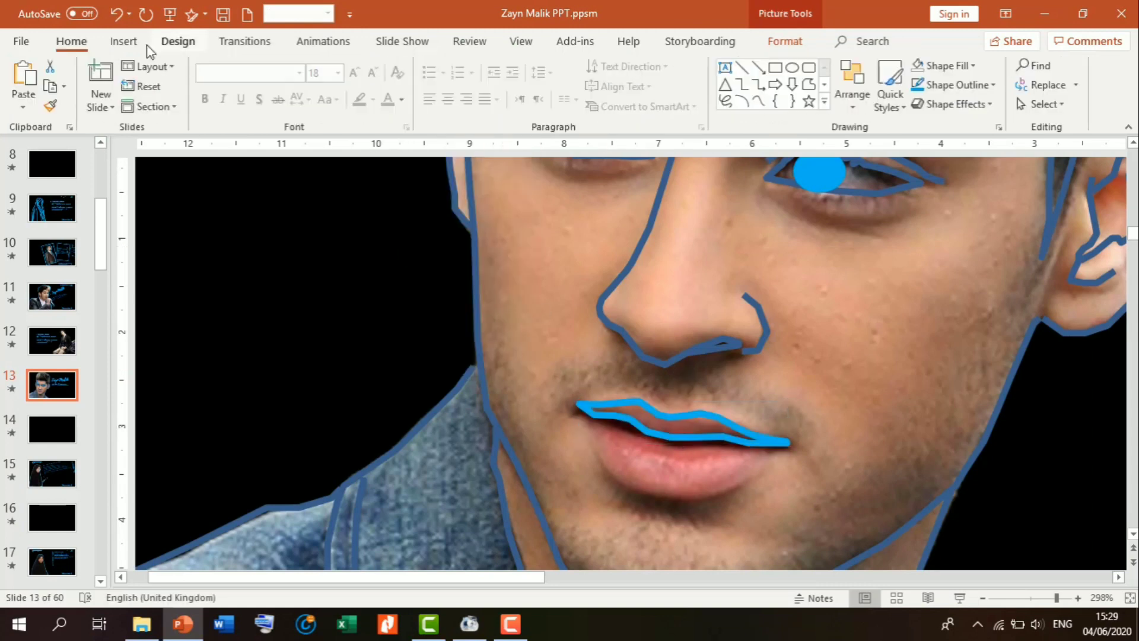
click(124, 41)
click(266, 83)
click(425, 196)
drag(582, 411, 762, 460)
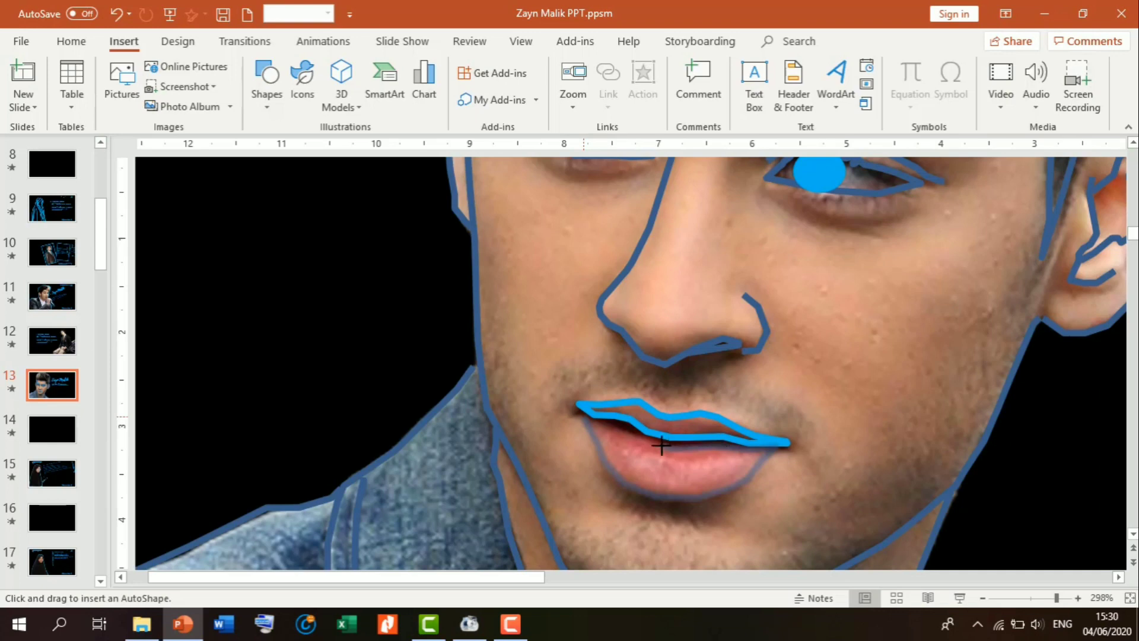
double_click(600, 423)
click(432, 66)
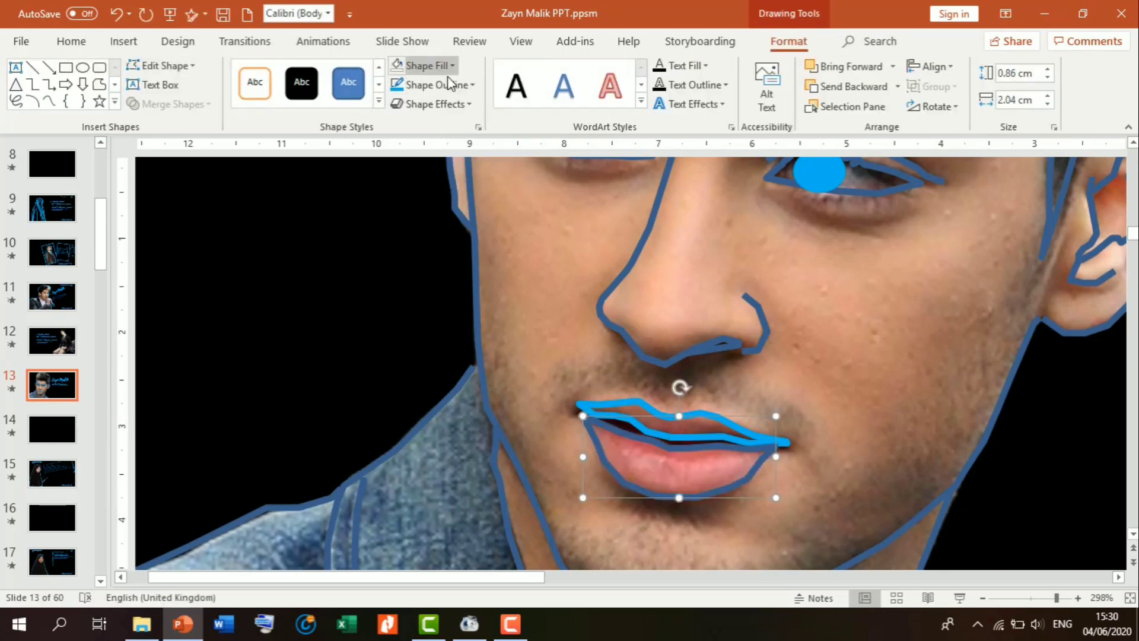
click(643, 339)
Draw a short Scribble stroke just above the upper lip
click(124, 41)
click(265, 89)
click(425, 196)
drag(664, 371, 676, 373)
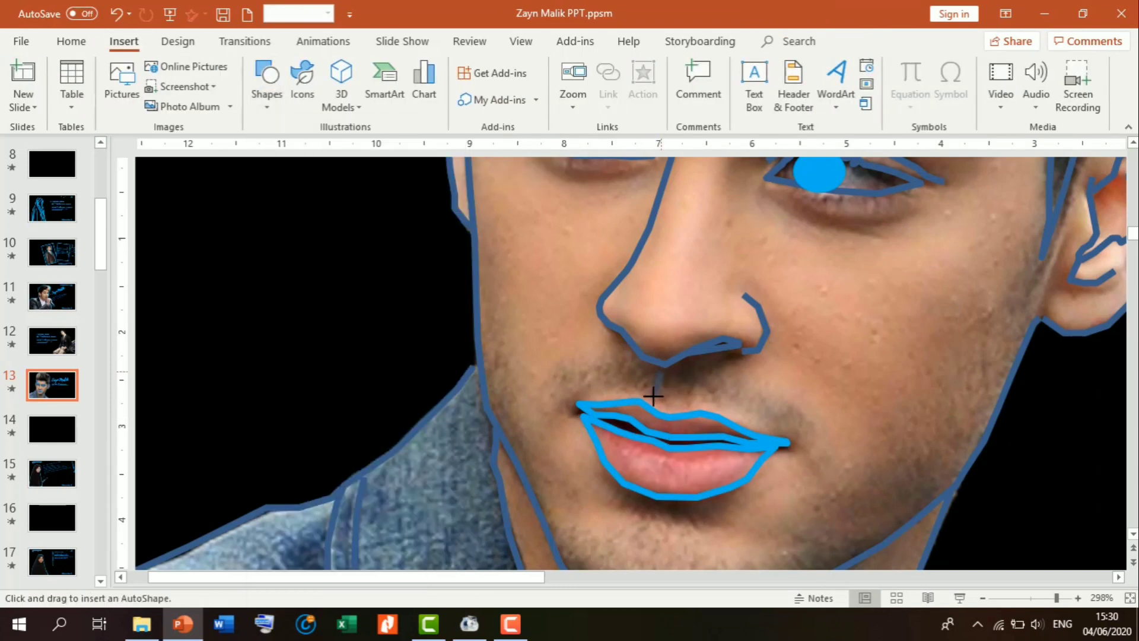
Trace Scribble strands on the left of the hair, in the quiff and at the top
click(384, 247)
scroll(384, 247, down, 5)
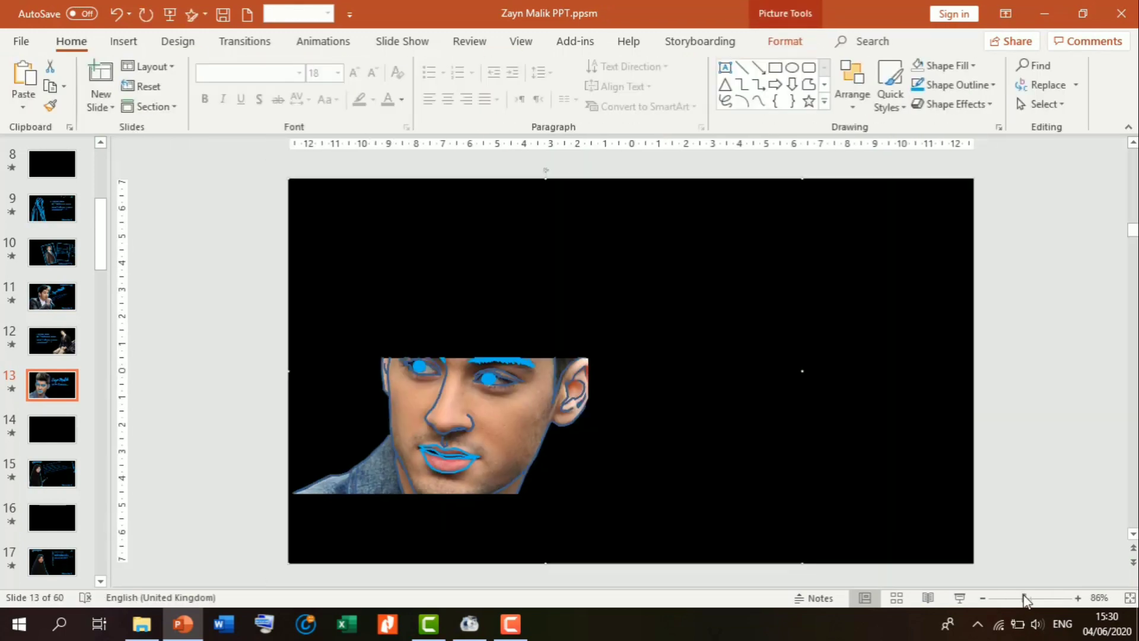
scroll(1055, 521, up, 3)
click(124, 41)
click(266, 90)
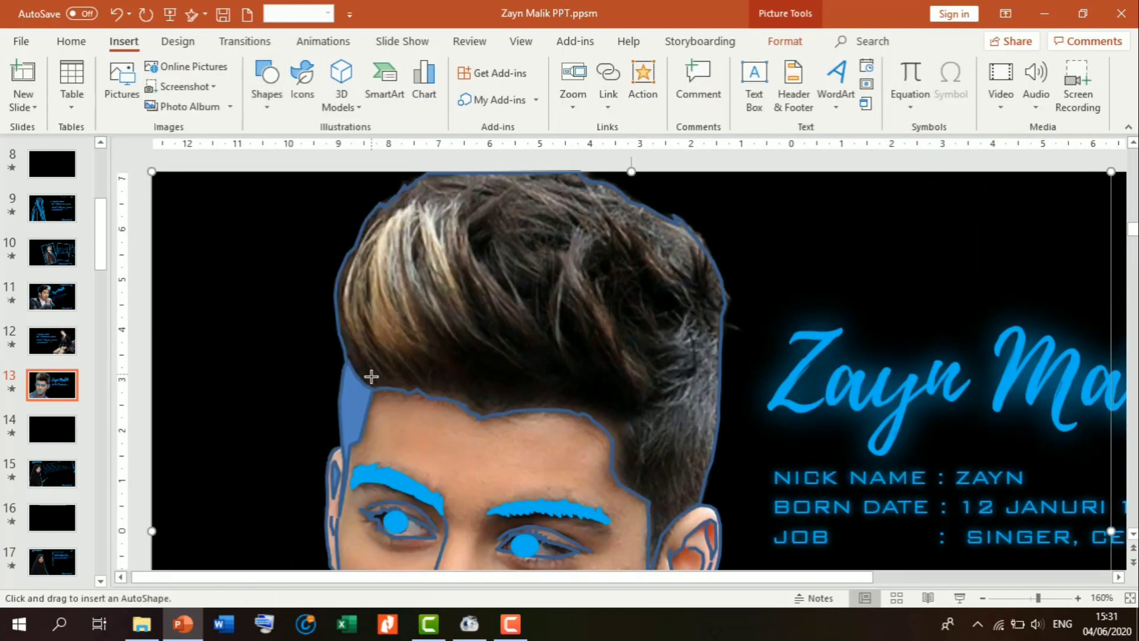
drag(354, 315, 392, 322)
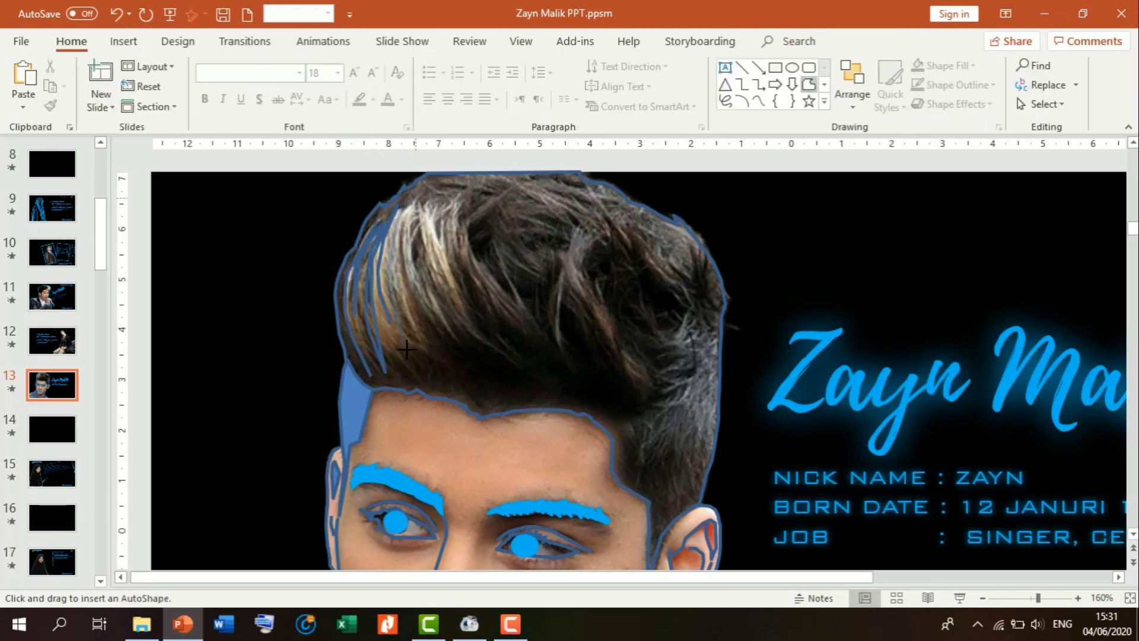
drag(432, 386, 389, 194)
click(123, 41)
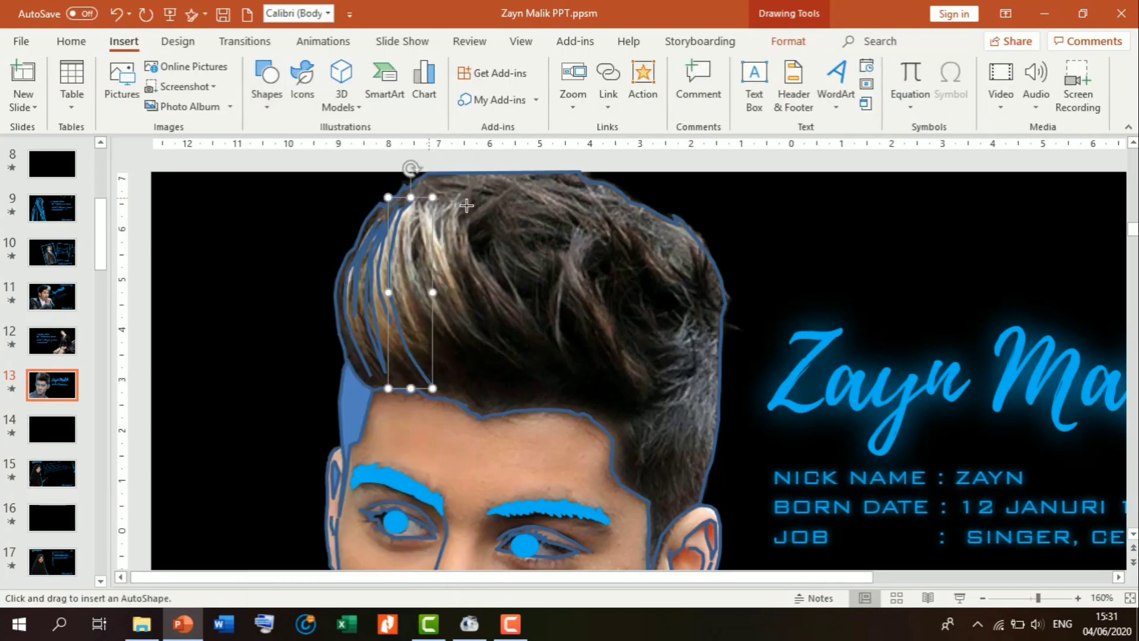
drag(423, 340, 439, 359)
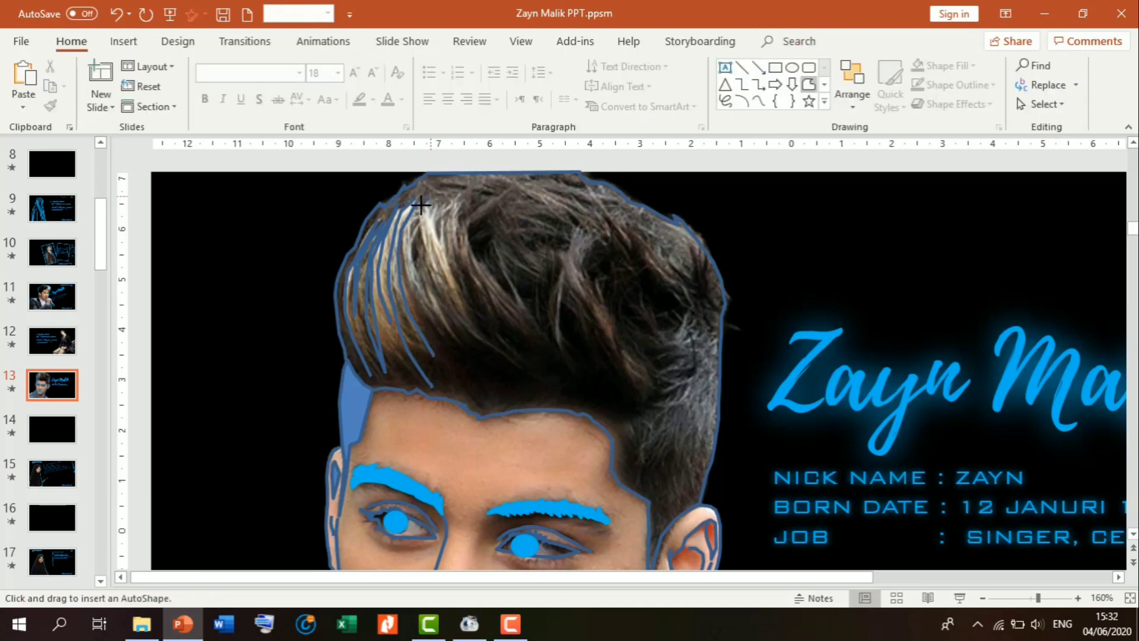
drag(418, 199, 502, 393)
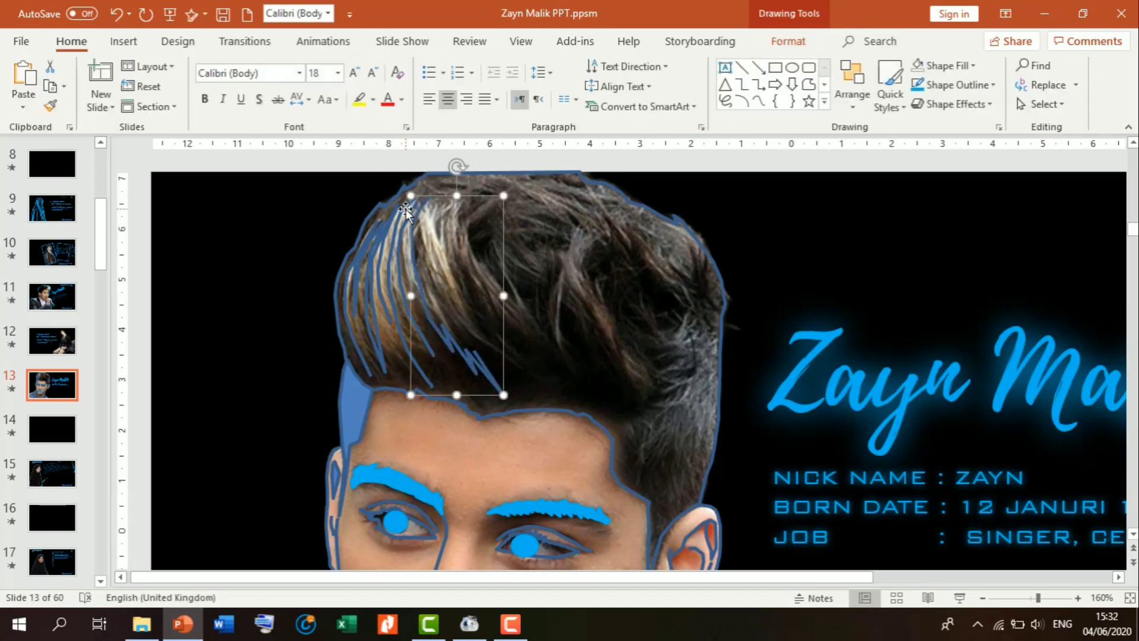
Trace a long Scribble strand down the quiff and another strand on the right
click(124, 41)
click(266, 84)
click(256, 139)
drag(427, 235, 437, 285)
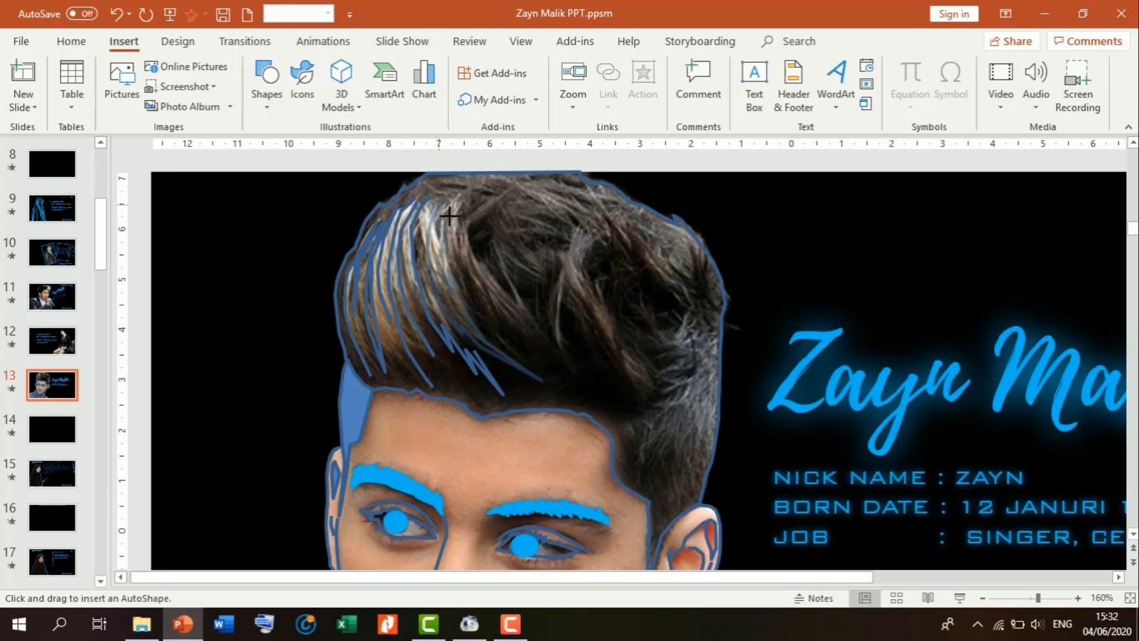
drag(436, 285, 453, 181)
drag(635, 361, 580, 254)
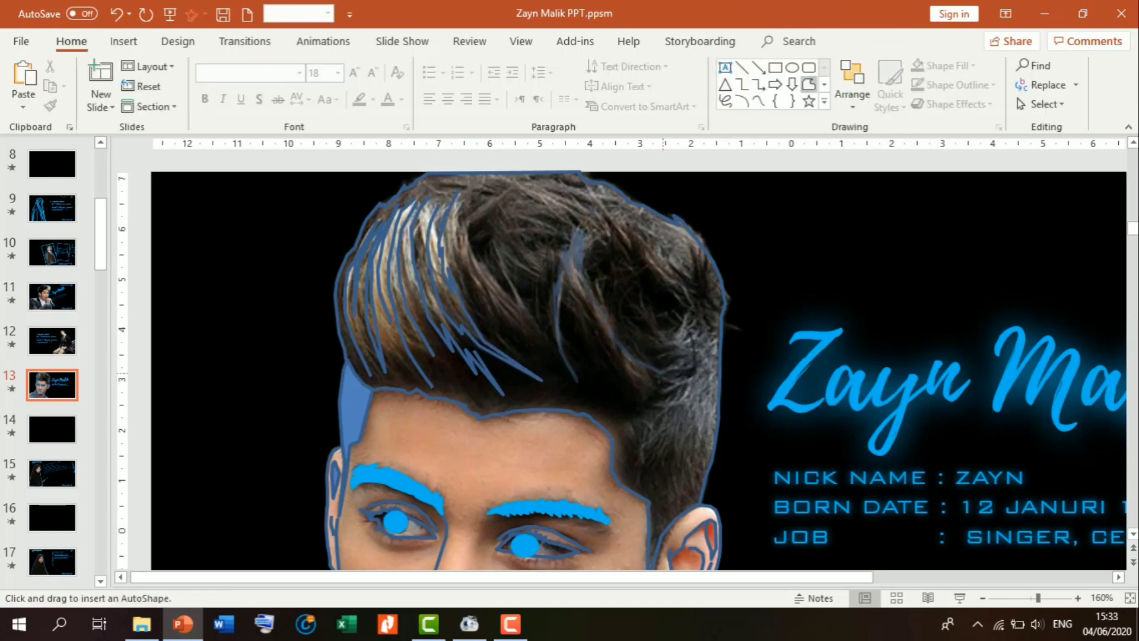
drag(596, 400, 601, 405)
Add Scribble strands and a curved strand on the right side of the hair
click(124, 41)
click(266, 83)
click(432, 195)
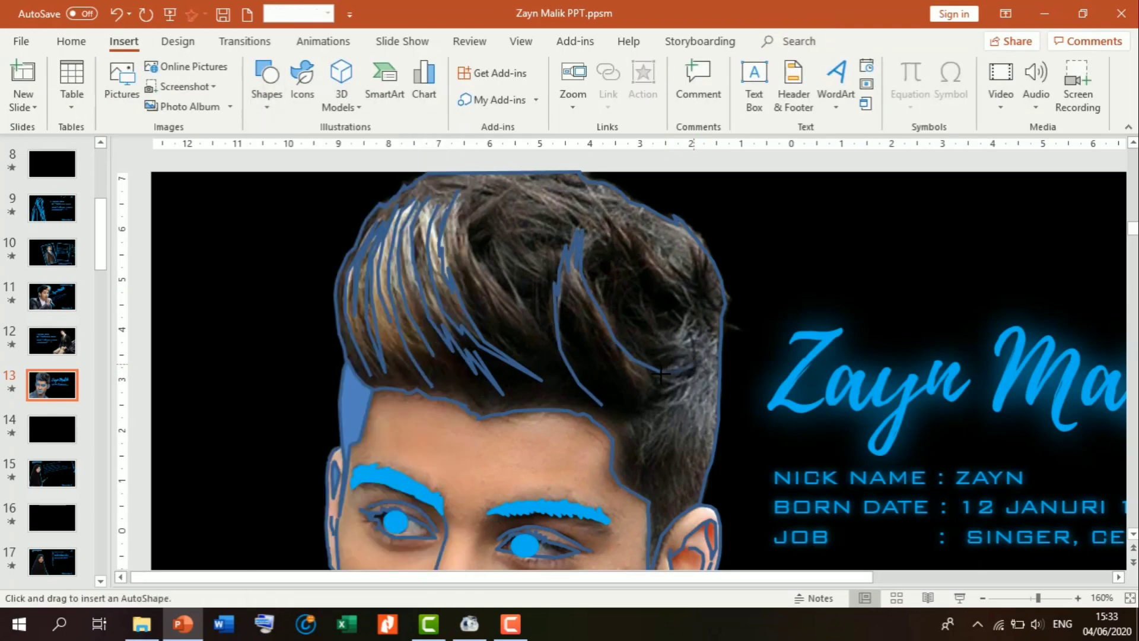
drag(660, 374, 574, 291)
key(alt+n)
key(s)
key(h)
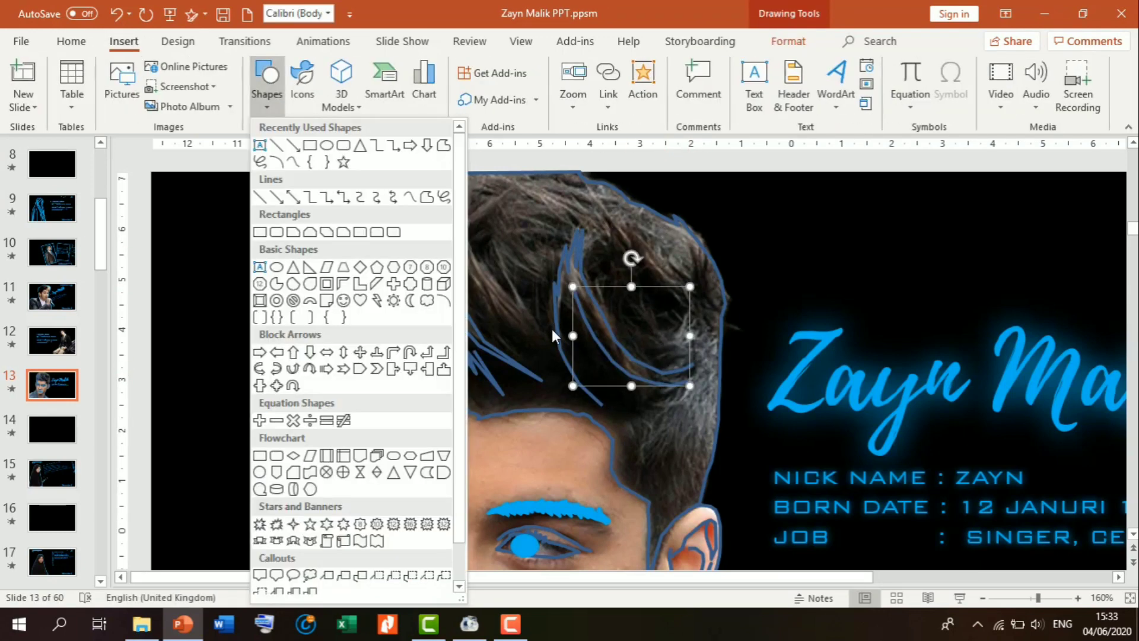
click(444, 196)
mouse_move(587, 376)
mouse_down()
mouse_move(623, 398)
mouse_move(573, 339)
mouse_up()
Trace the middle hair strand, a small right curl and one more strand, then select the photo
key(alt+n)
key(s)
key(h)
click(444, 196)
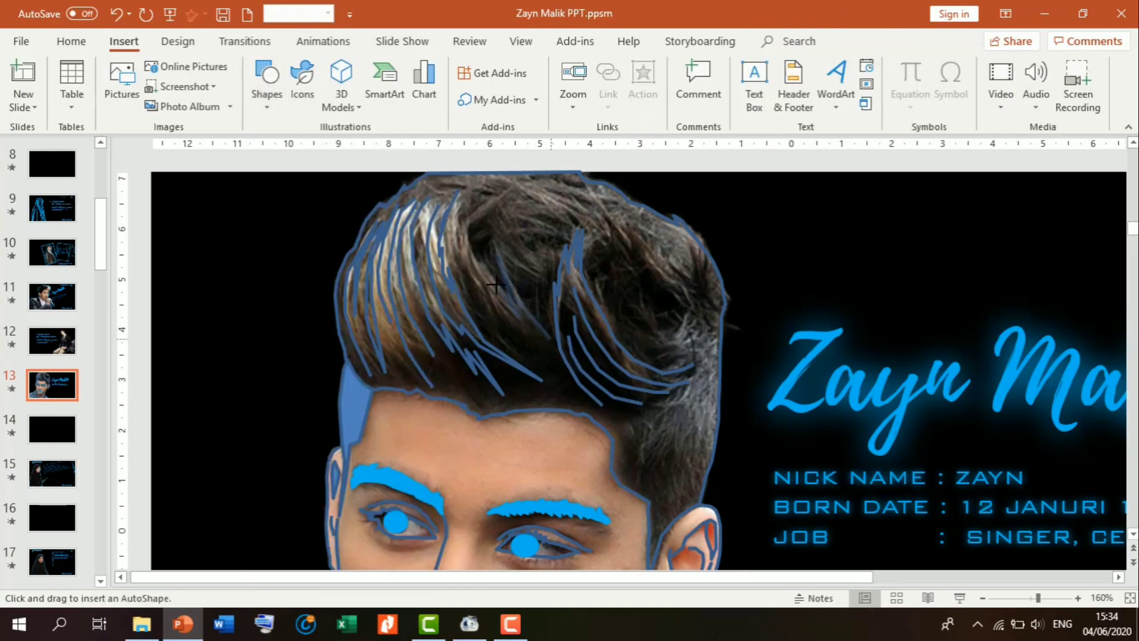
drag(682, 279, 600, 341)
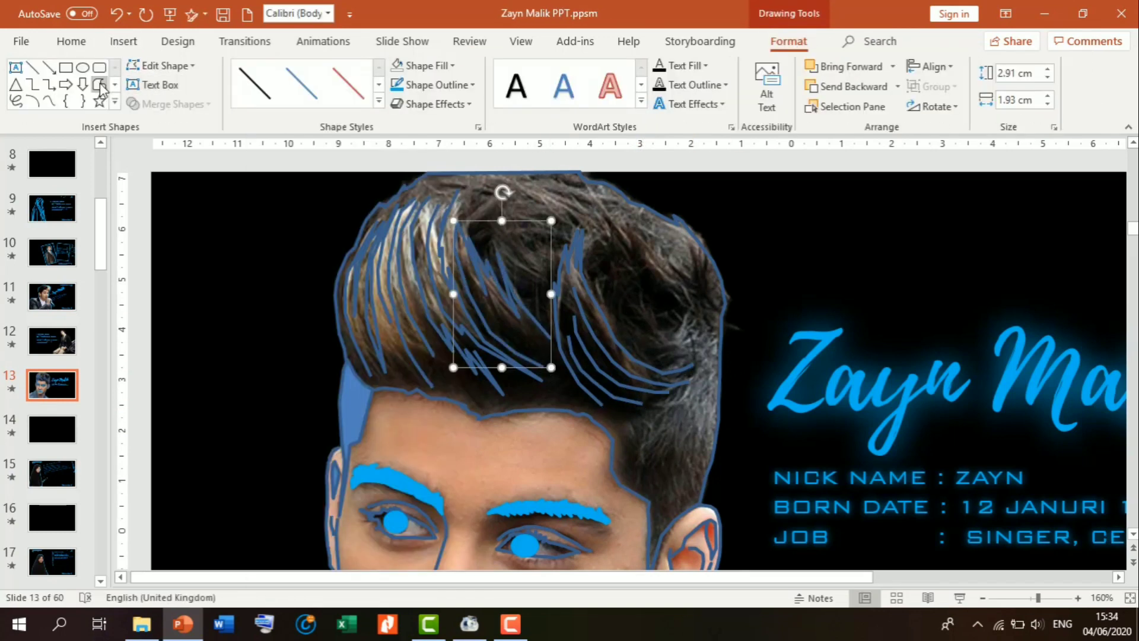
click(124, 41)
click(261, 90)
click(444, 197)
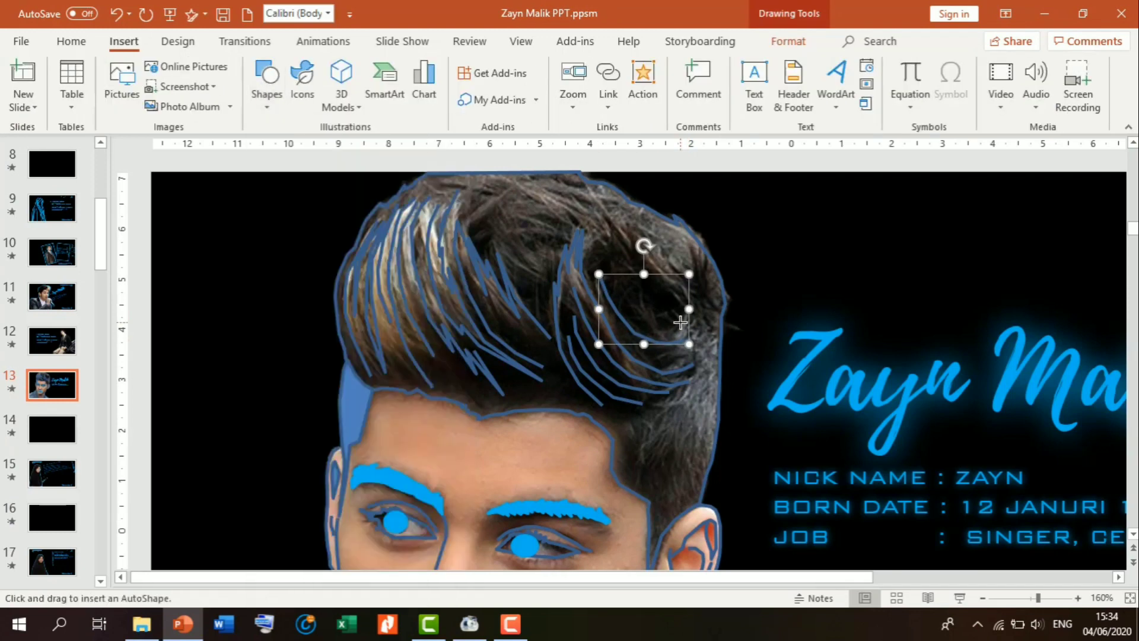
drag(682, 273, 618, 329)
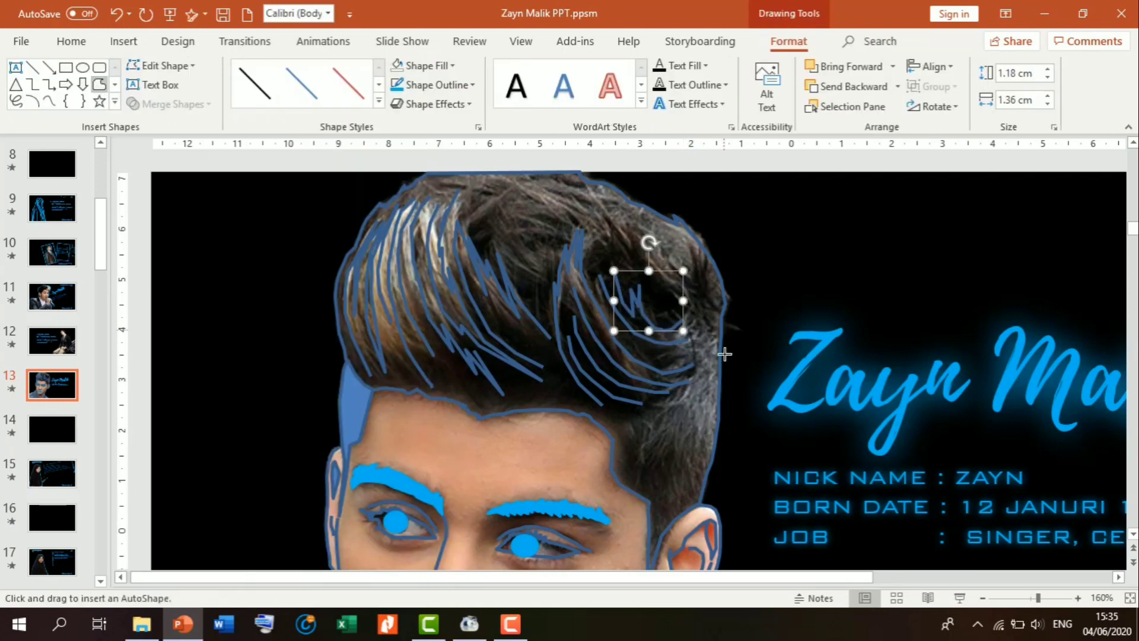
drag(681, 383, 678, 394)
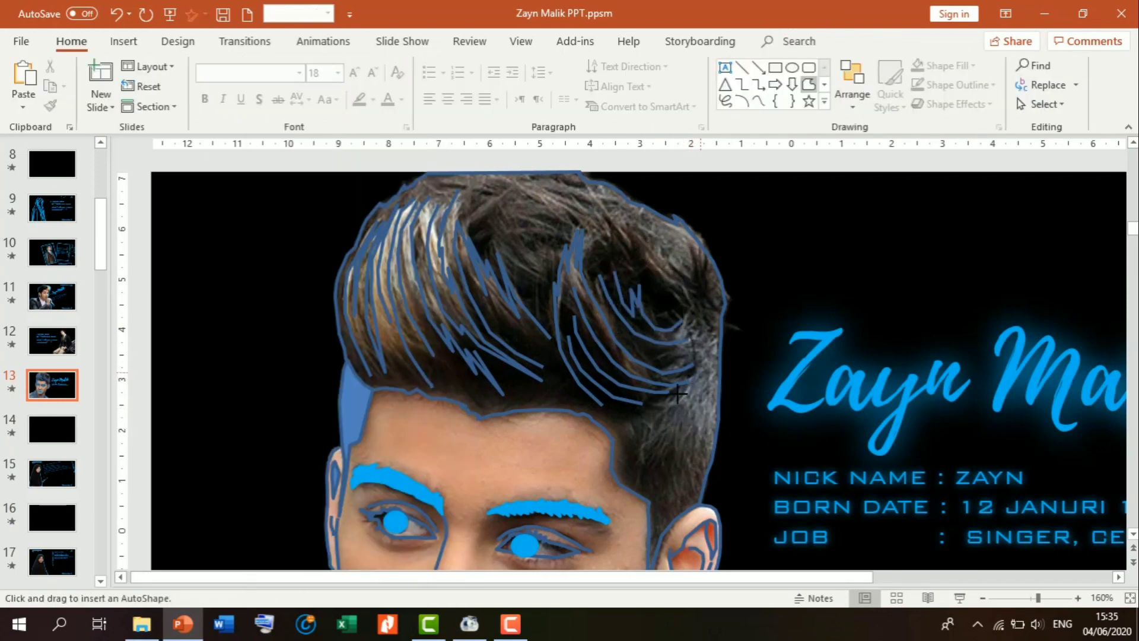
click(622, 417)
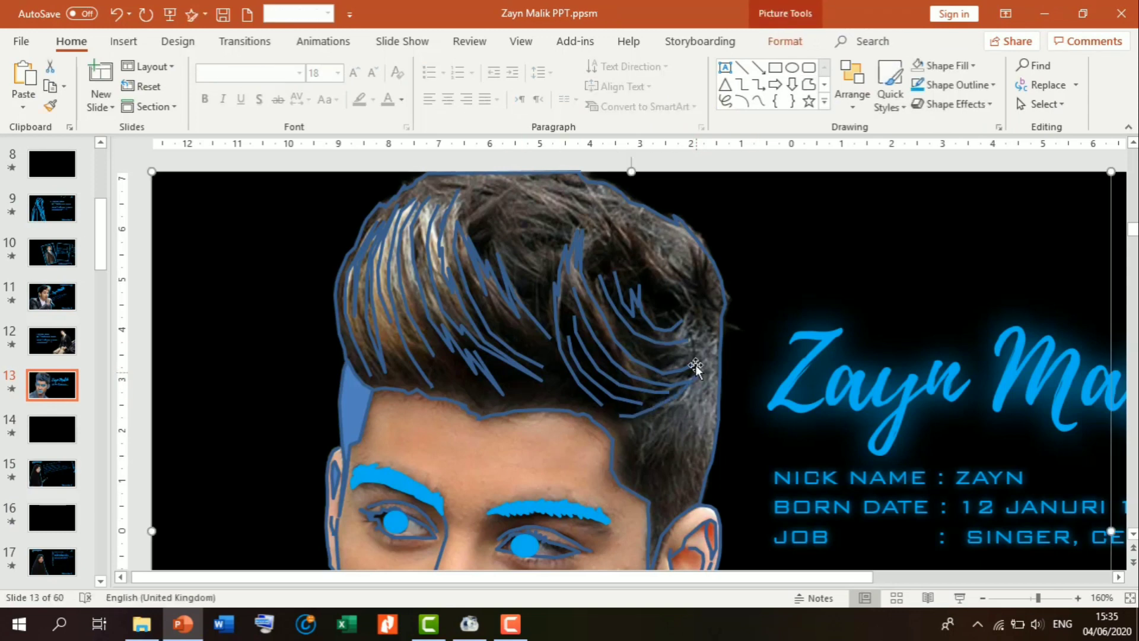
Open the Selection Pane listing all objects on slide 13
scroll(698, 364, down, 5)
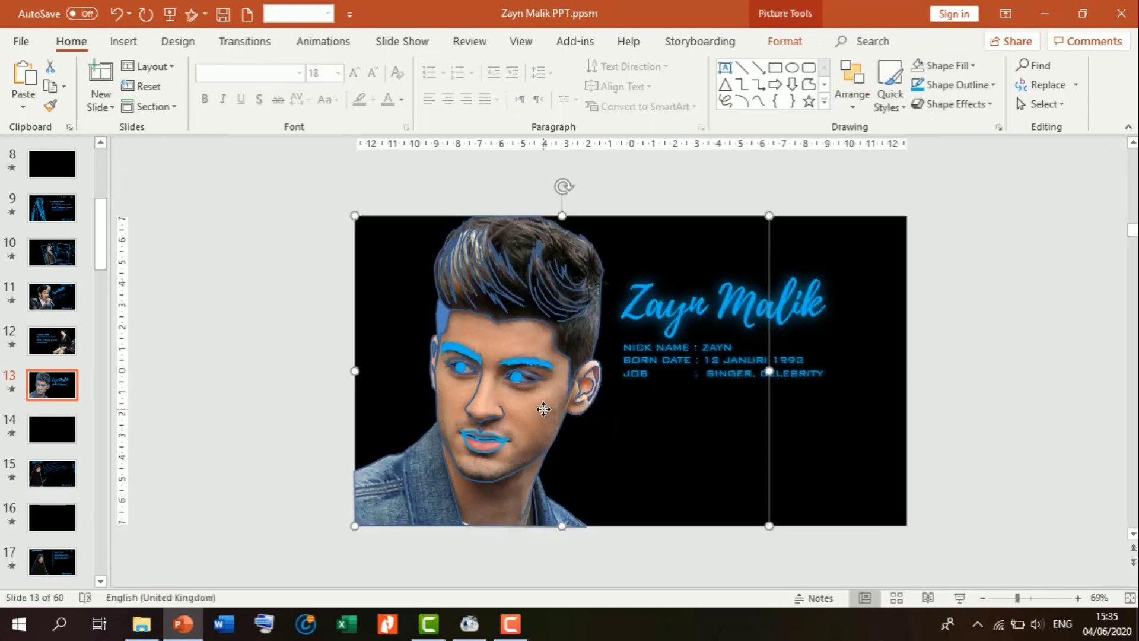
click(1048, 107)
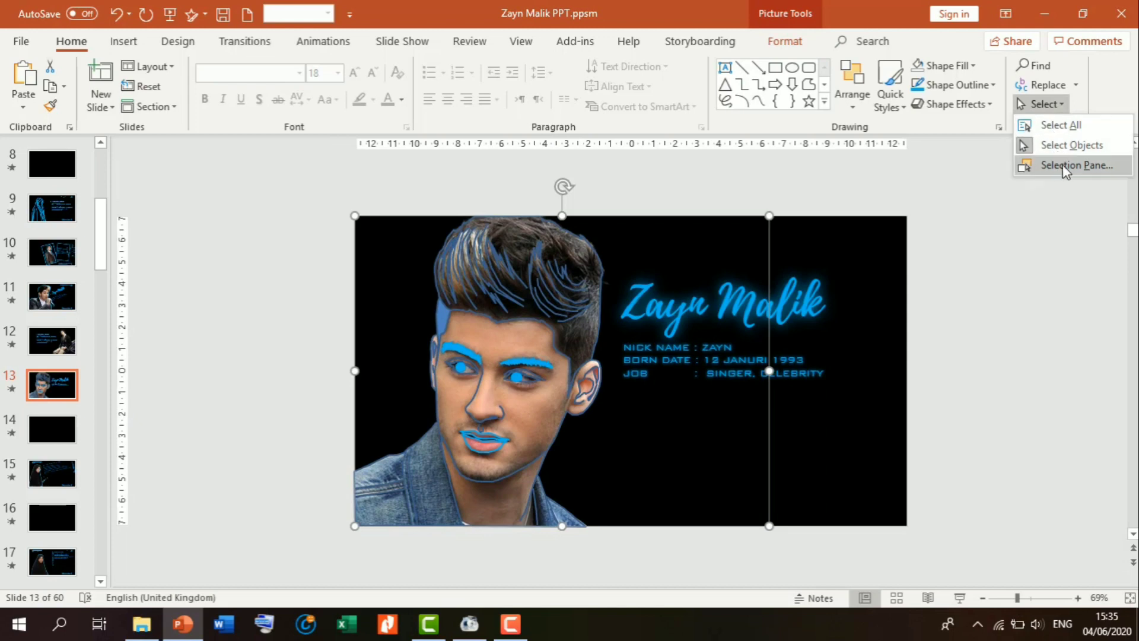
click(1044, 162)
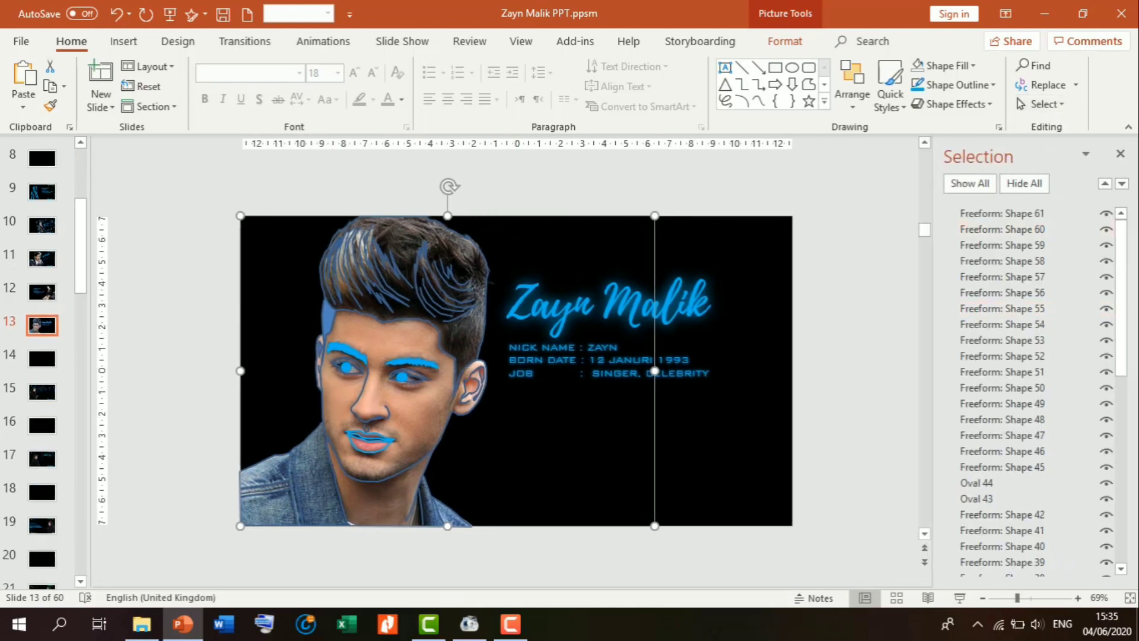
drag(1121, 314, 1119, 563)
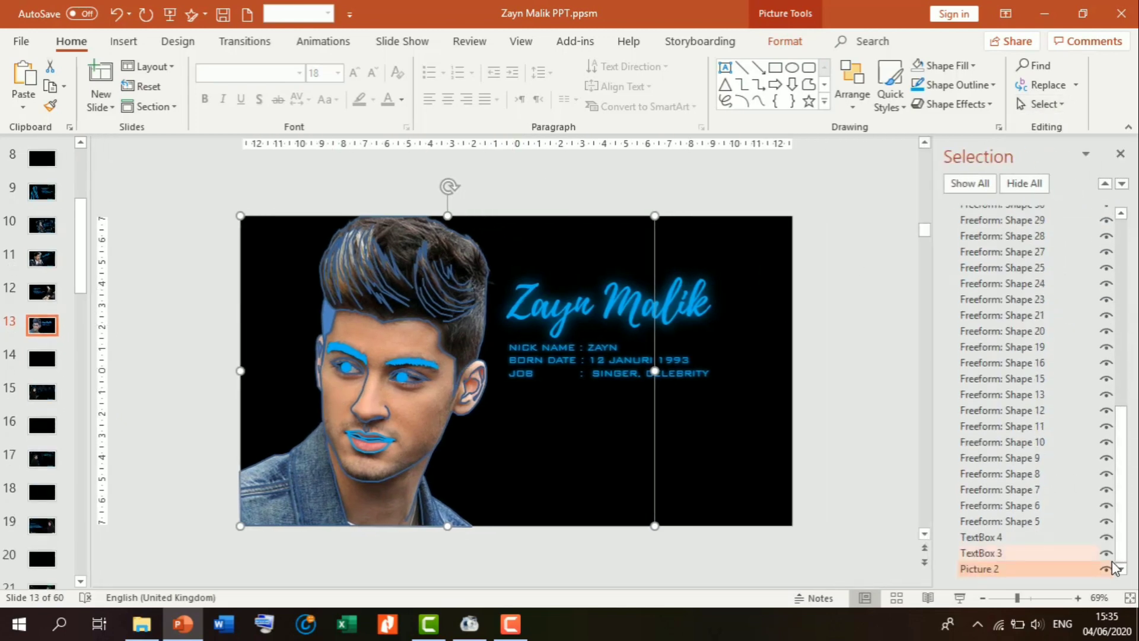
Toggle Picture 2's visibility repeatedly to compare the line drawing with and without the photo
click(1108, 569)
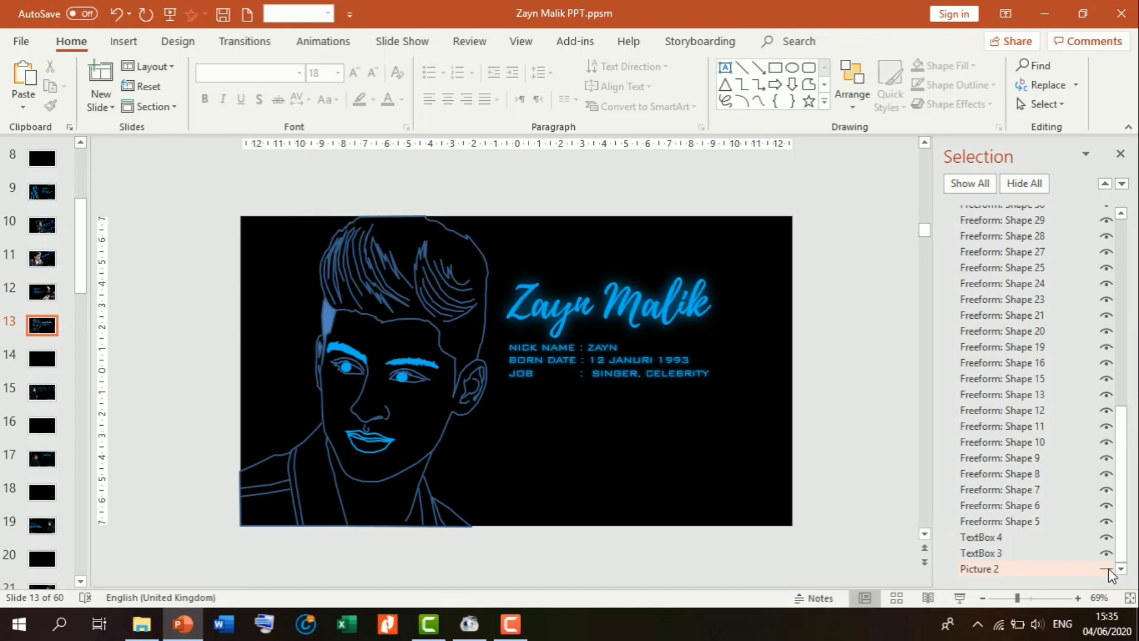
click(1107, 569)
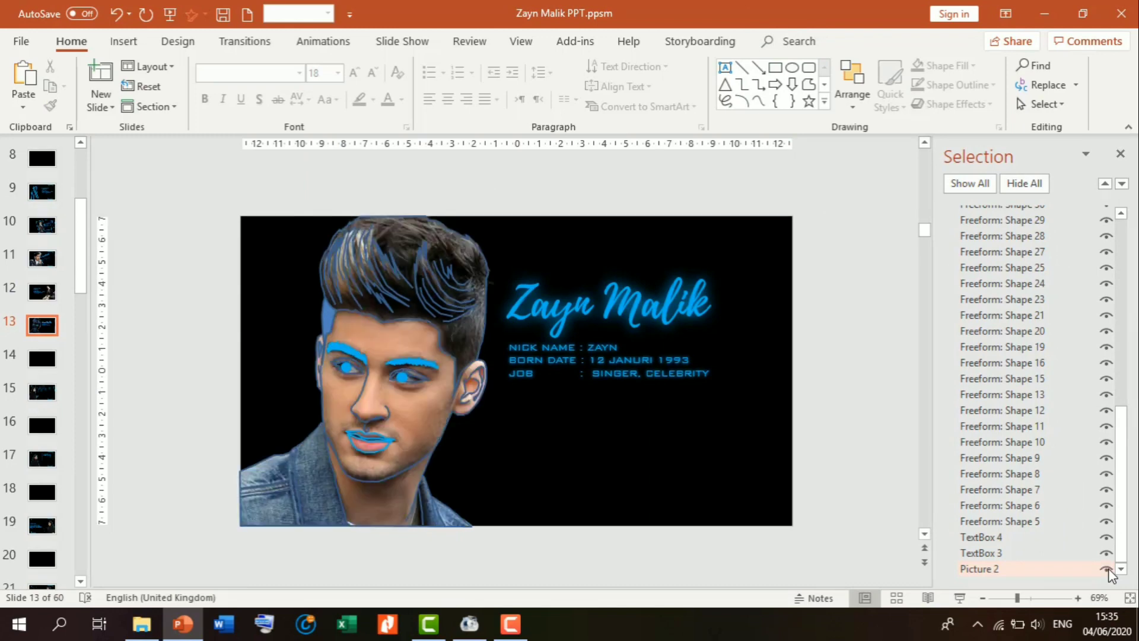
click(1108, 569)
click(1107, 568)
click(1107, 568)
click(1108, 568)
click(1107, 568)
click(1107, 569)
Close the Selection Pane and give all line-art freeforms the recent blue outline
click(1121, 154)
drag(309, 187, 611, 543)
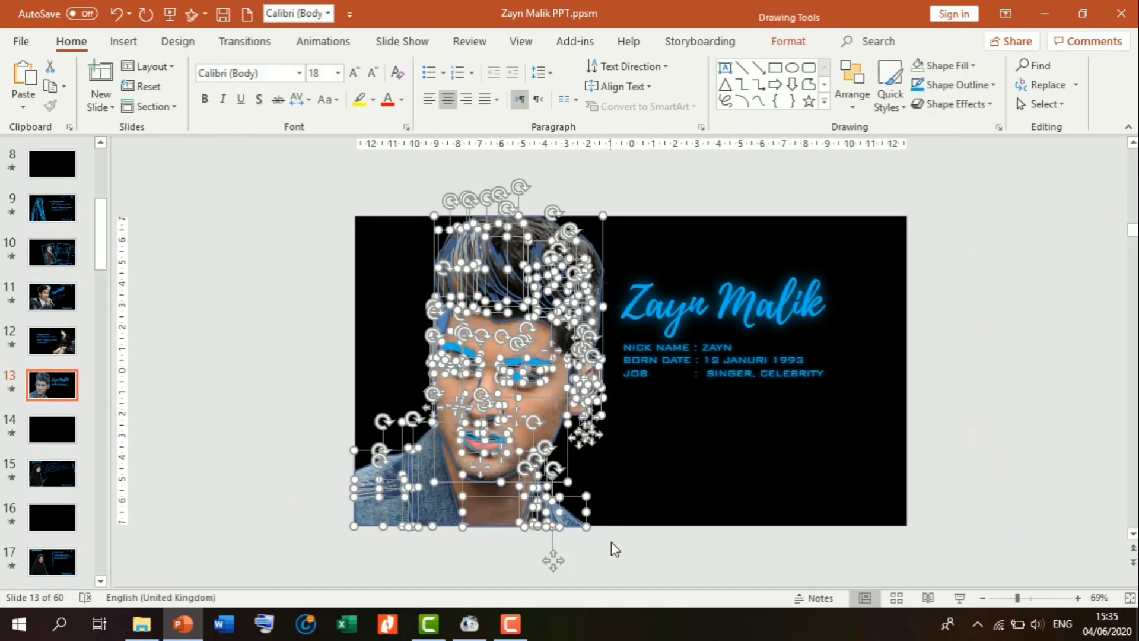
click(776, 43)
click(473, 86)
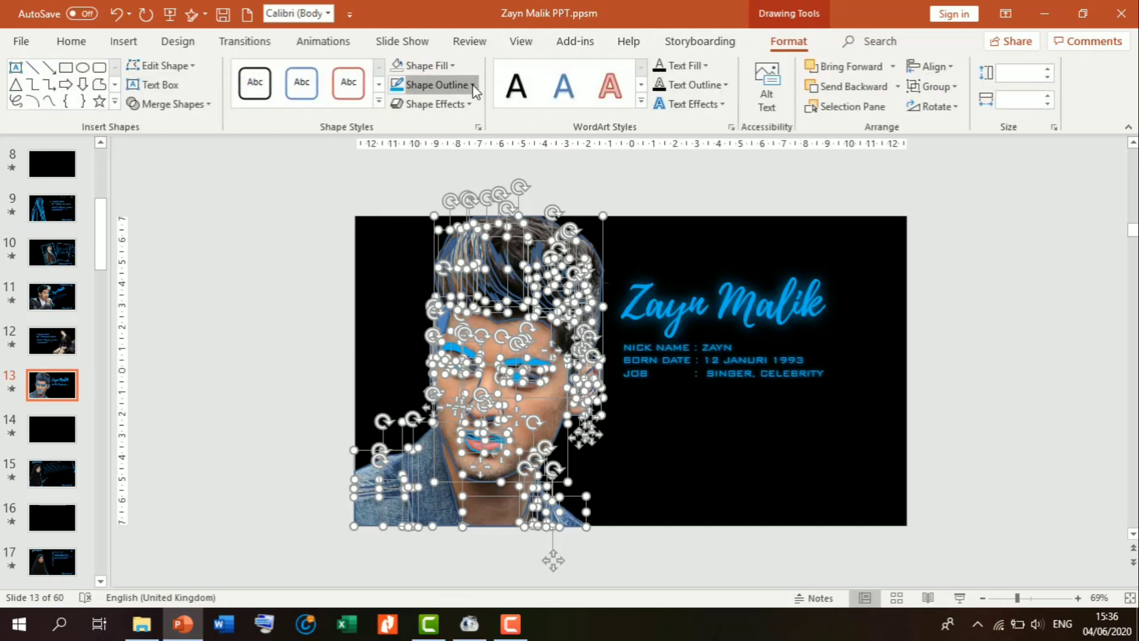
click(397, 248)
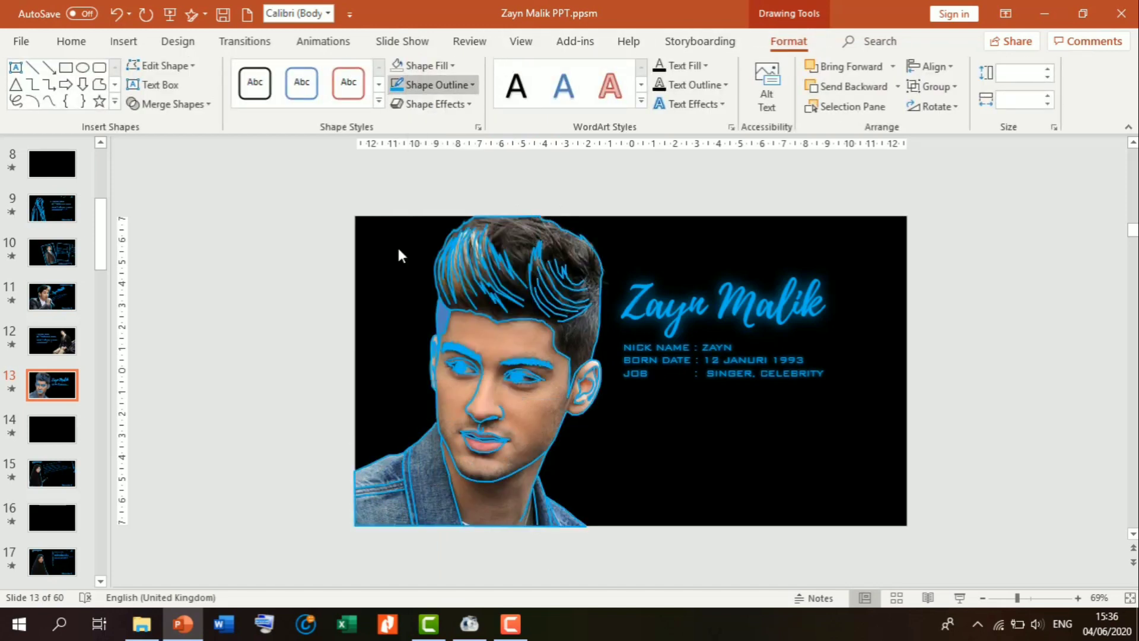
click(304, 269)
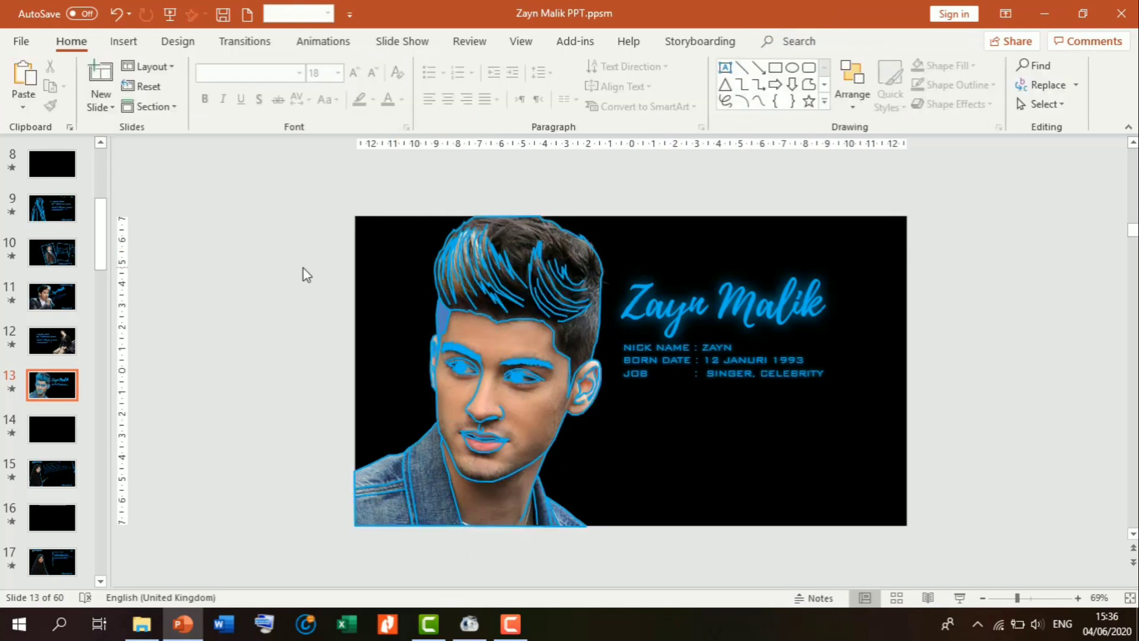
Fill the hair patch beside the forehead with the recent blue
double_click(444, 318)
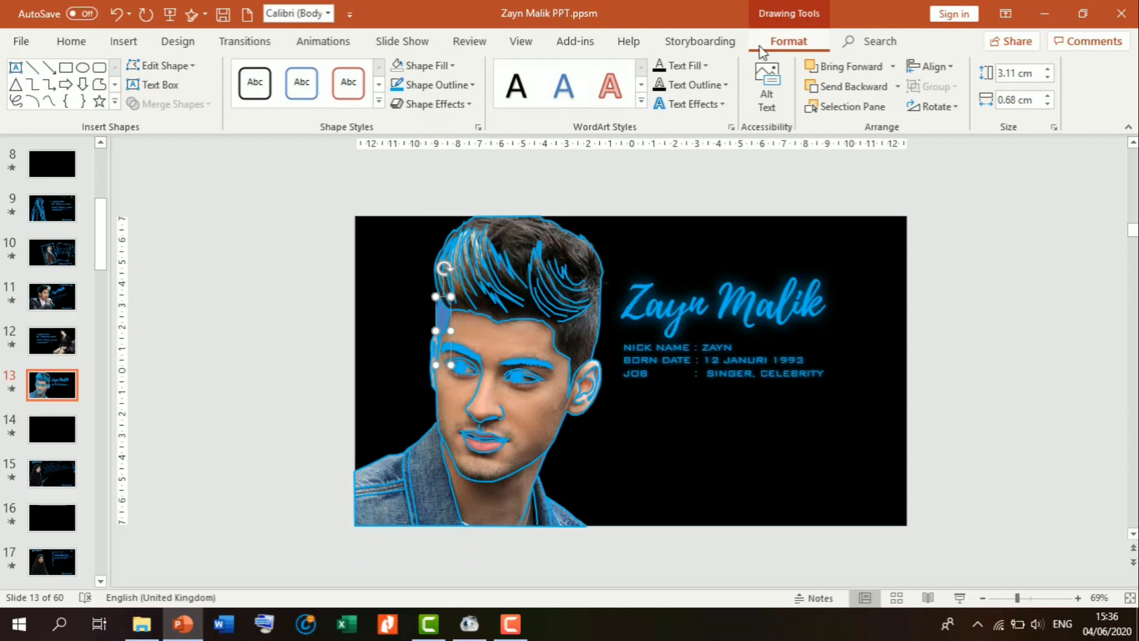
click(453, 67)
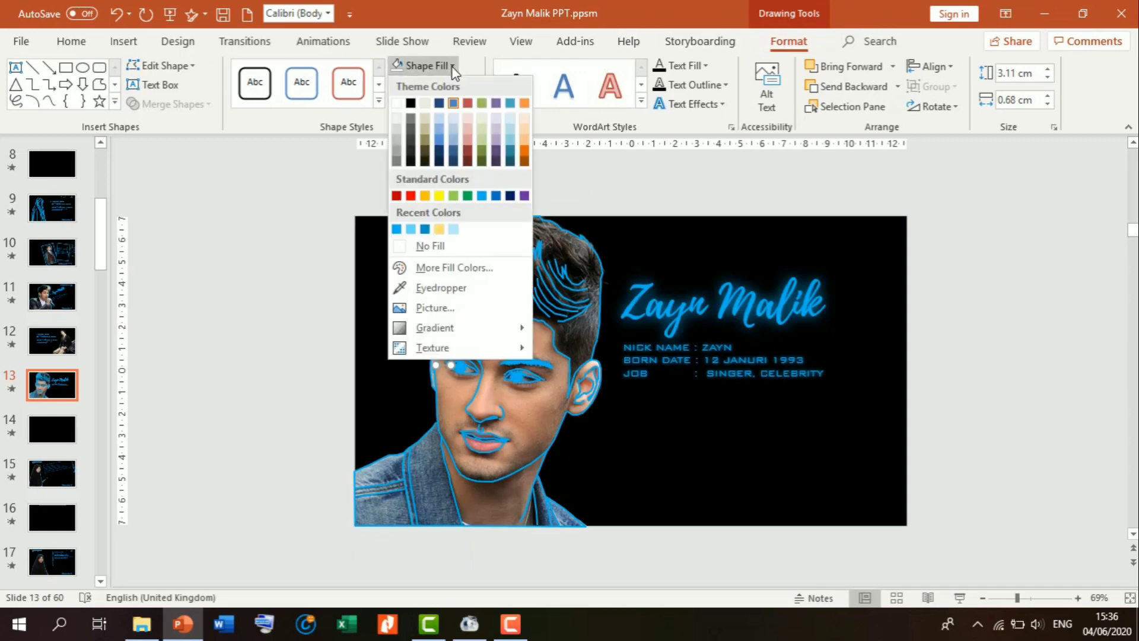
click(397, 229)
click(314, 225)
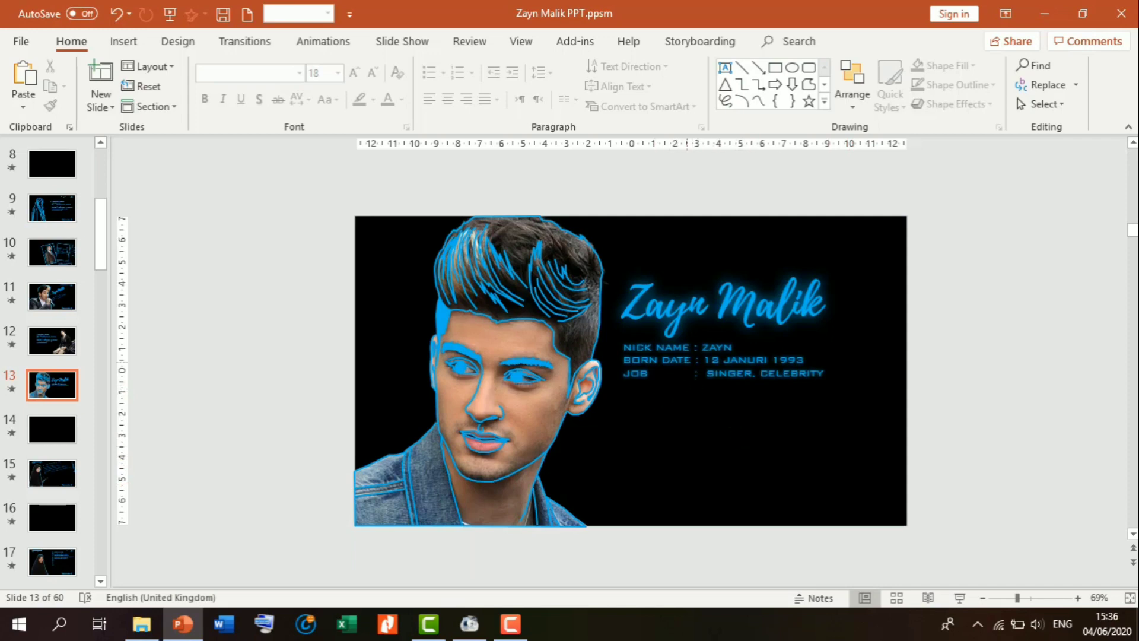
click(702, 347)
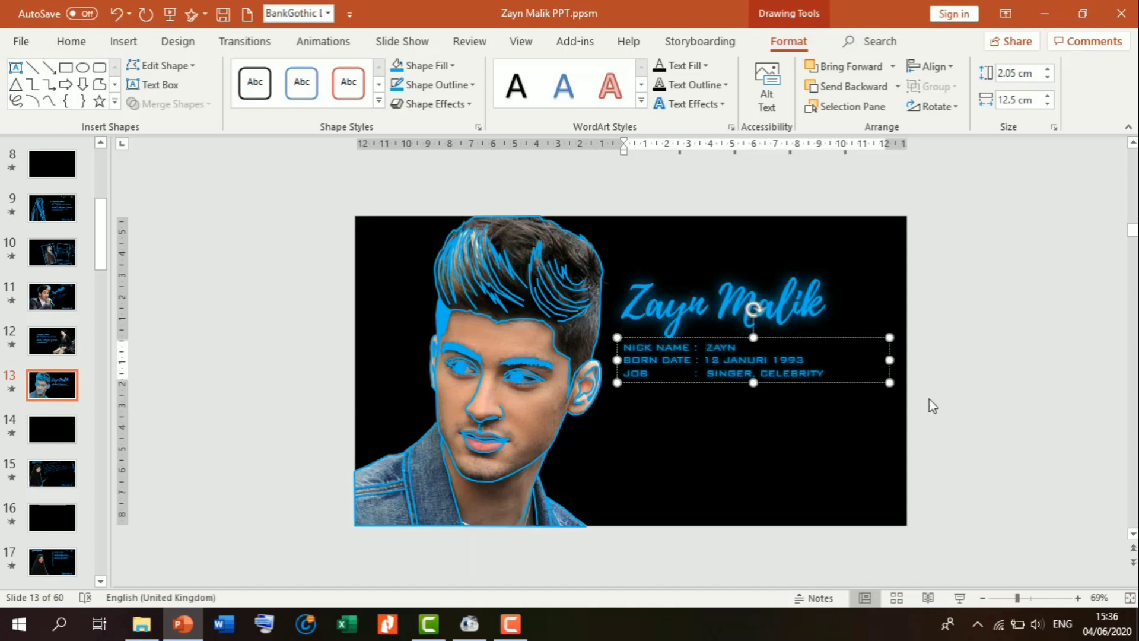
Zoom to 86% and hide Picture 2 in the Selection Pane, leaving only the blue line art
click(975, 375)
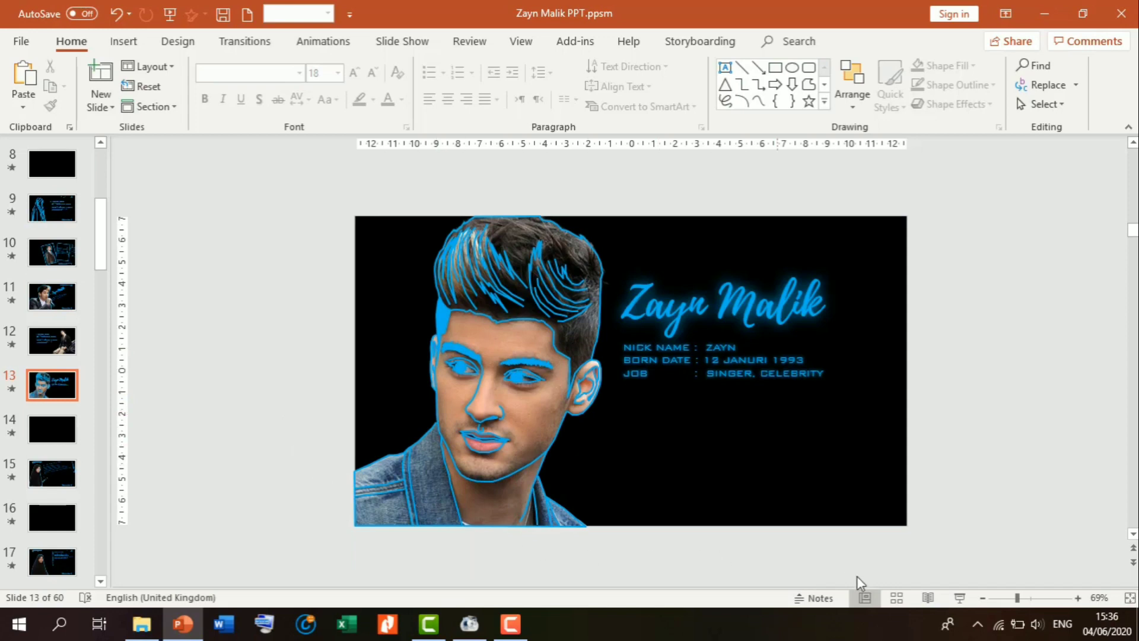
click(1025, 598)
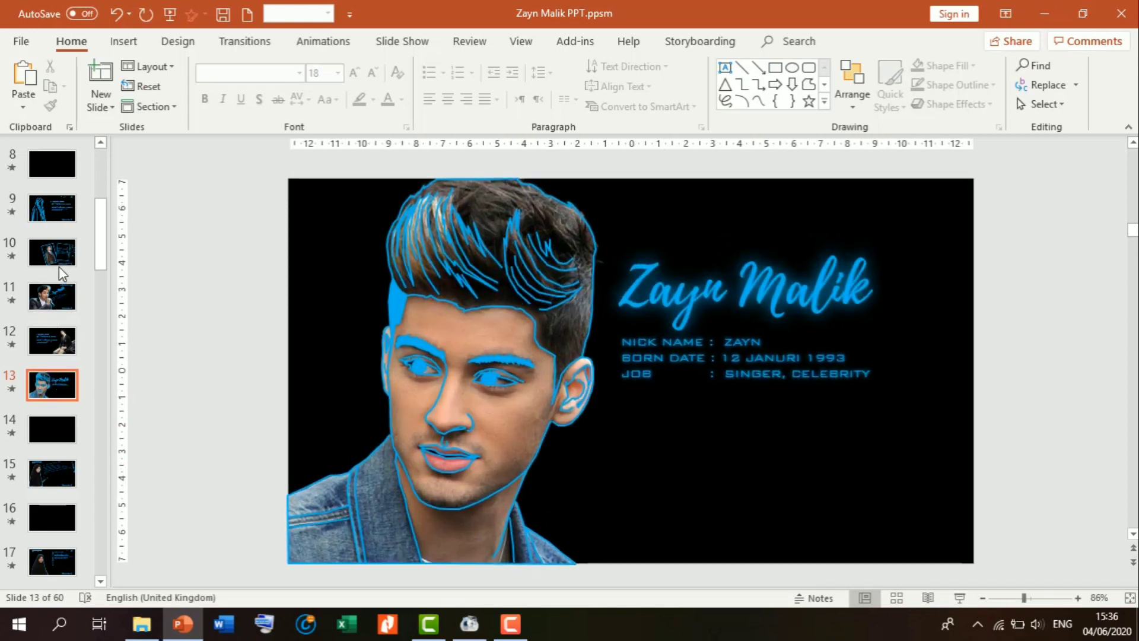
click(497, 437)
click(1030, 343)
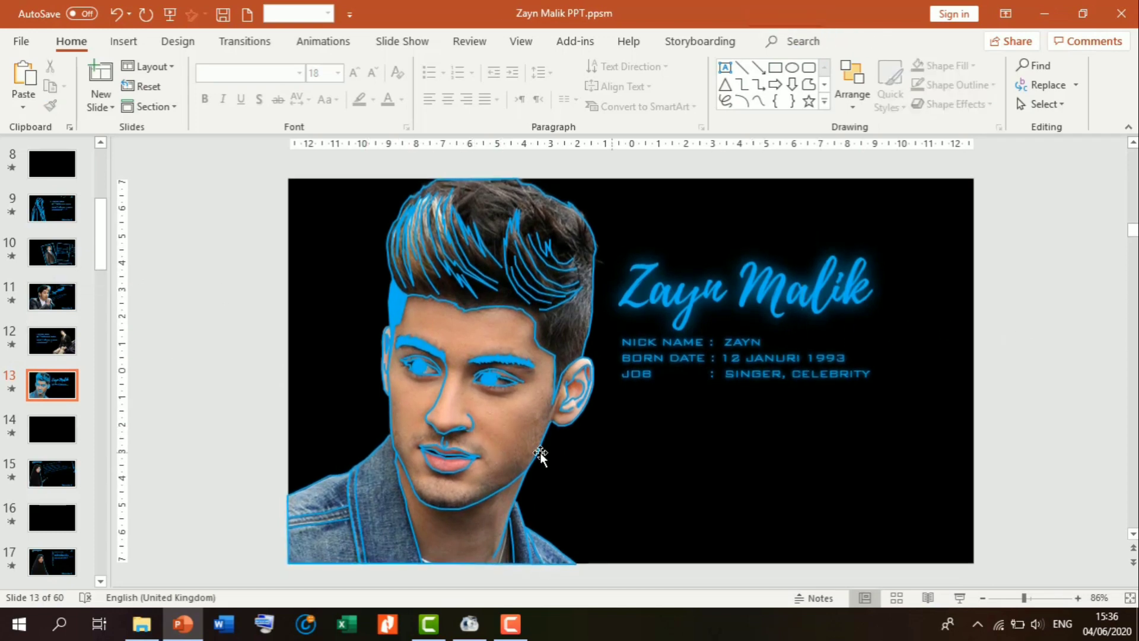
click(473, 525)
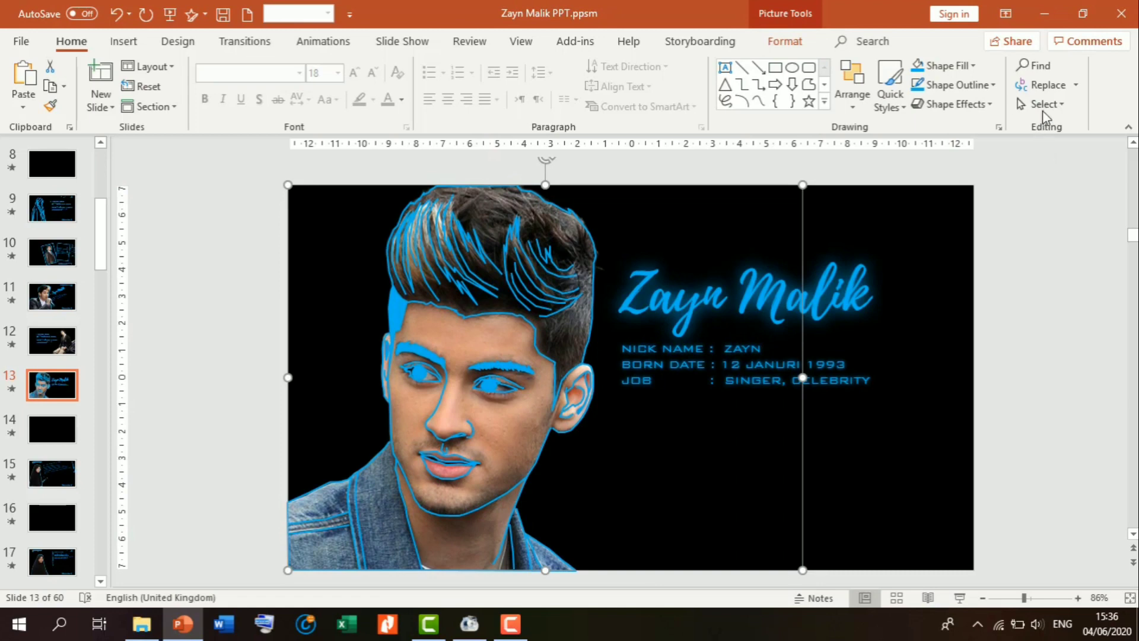
click(1045, 107)
click(1067, 166)
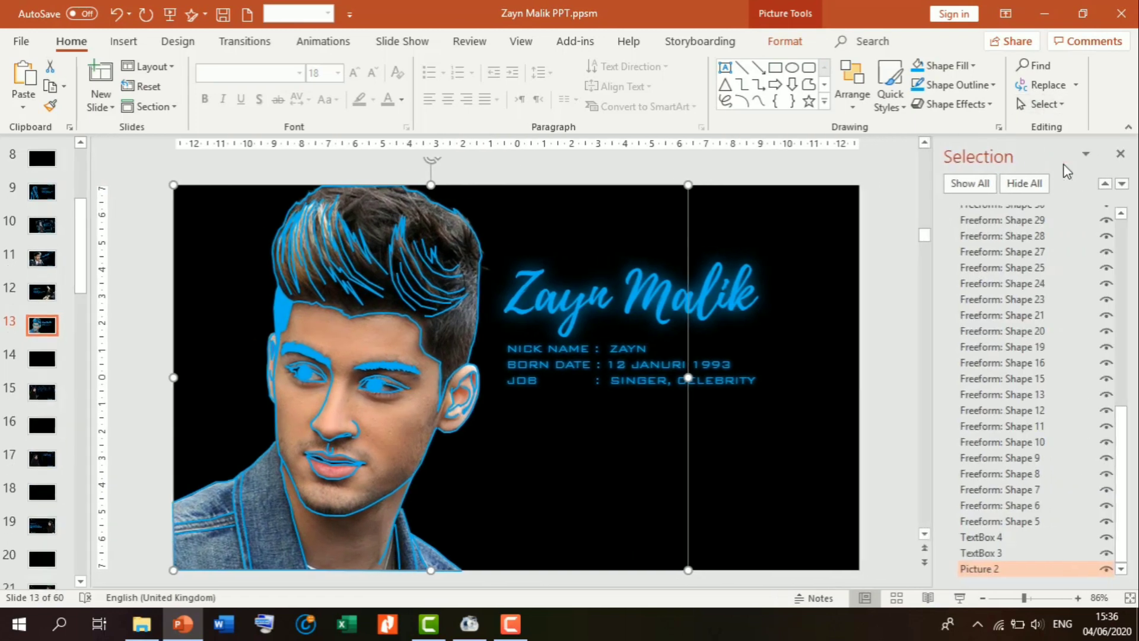
click(1106, 568)
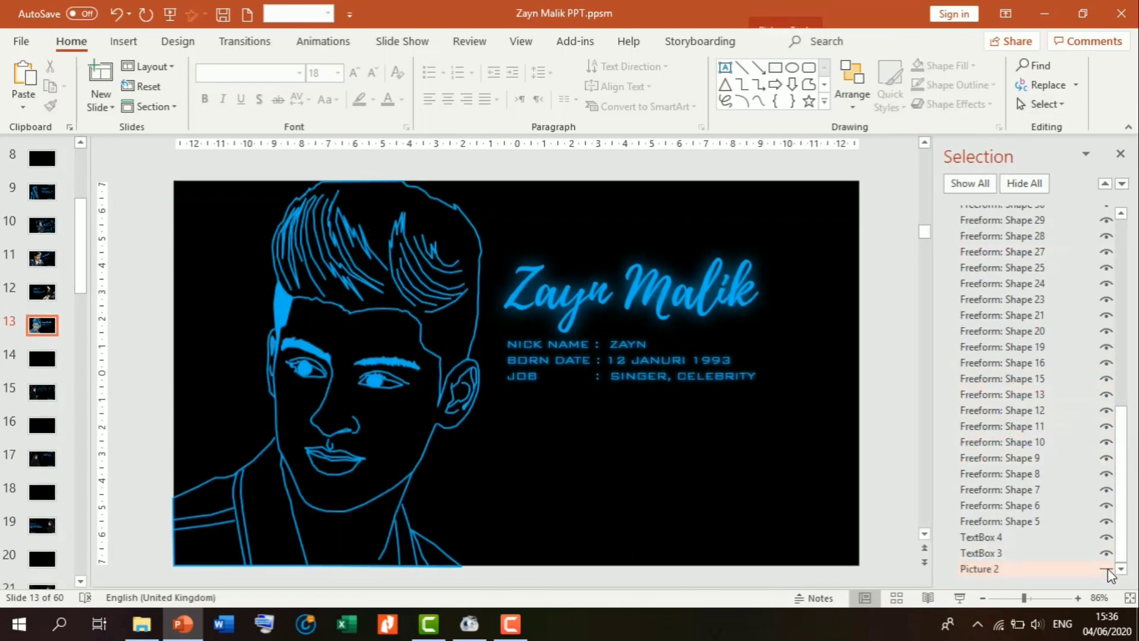
click(1121, 154)
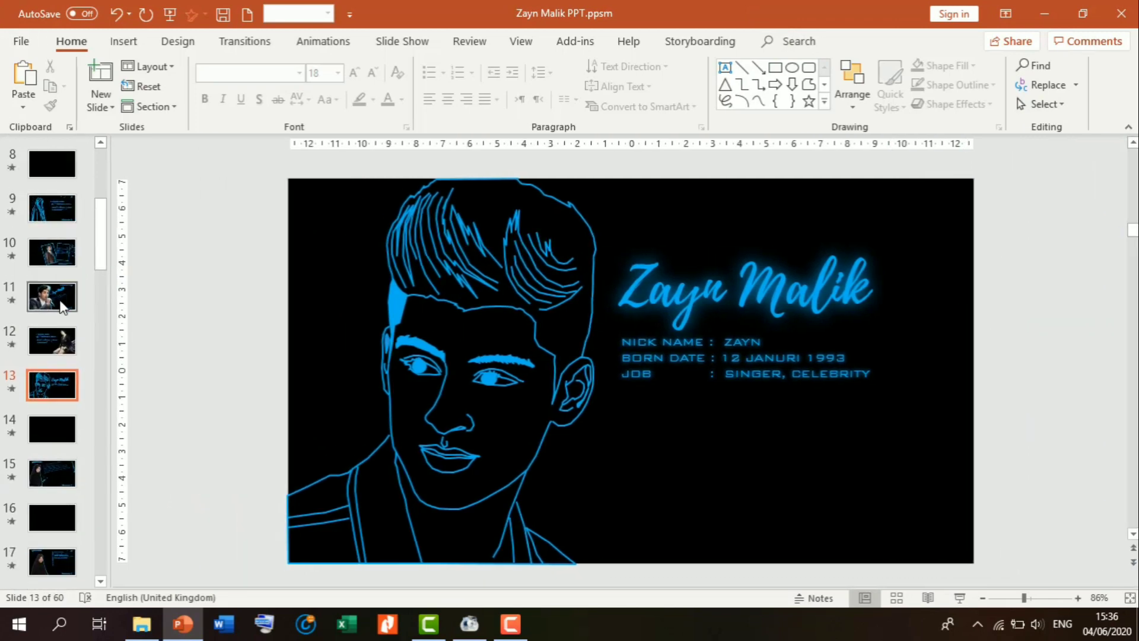
Switch to slide 10 and select the suited man's photo
click(53, 249)
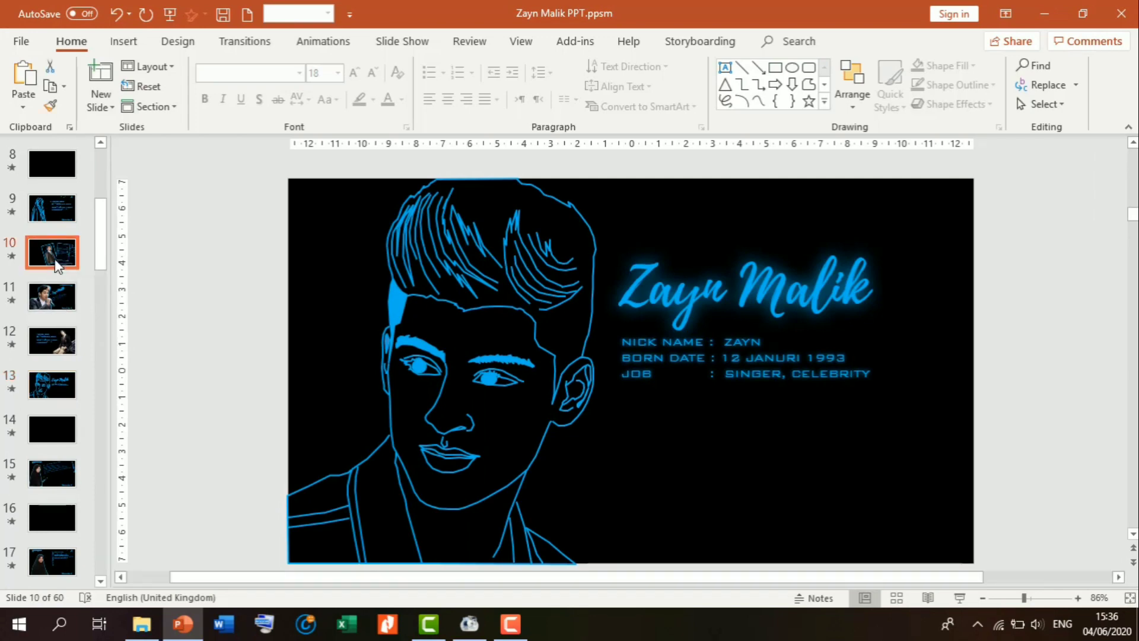
click(598, 369)
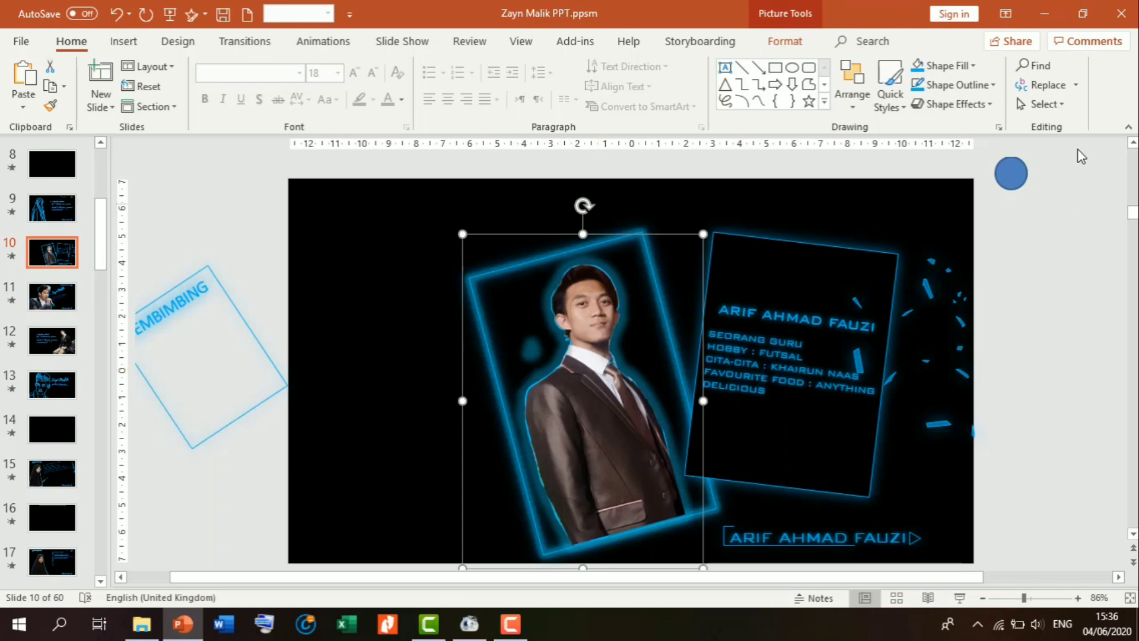
click(1041, 104)
click(1062, 165)
click(1121, 155)
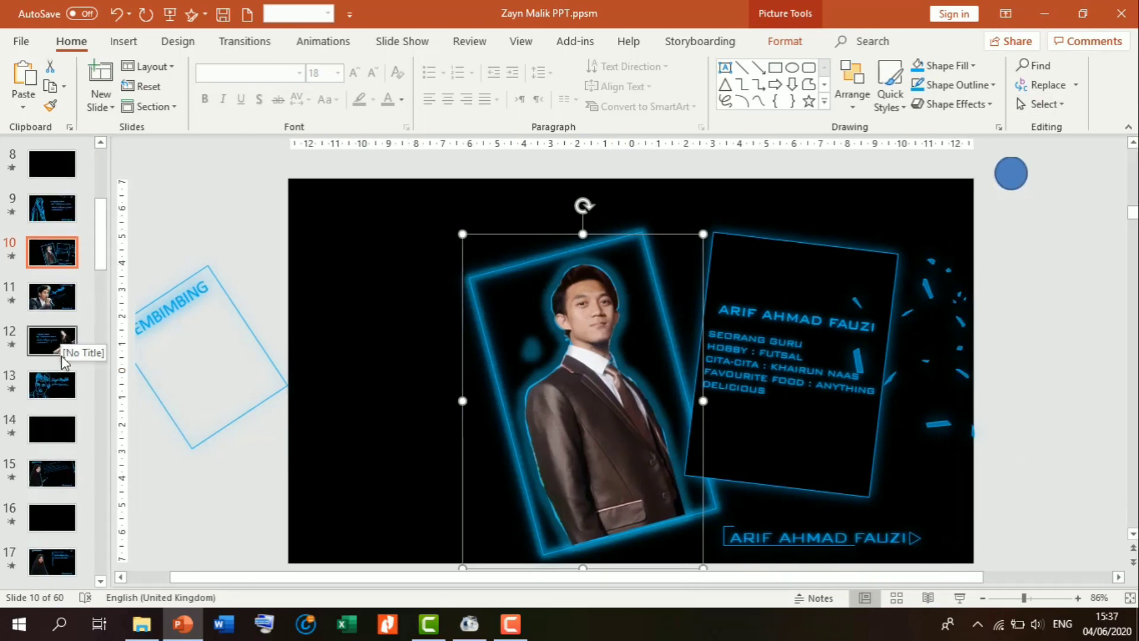
drag(62, 395, 55, 251)
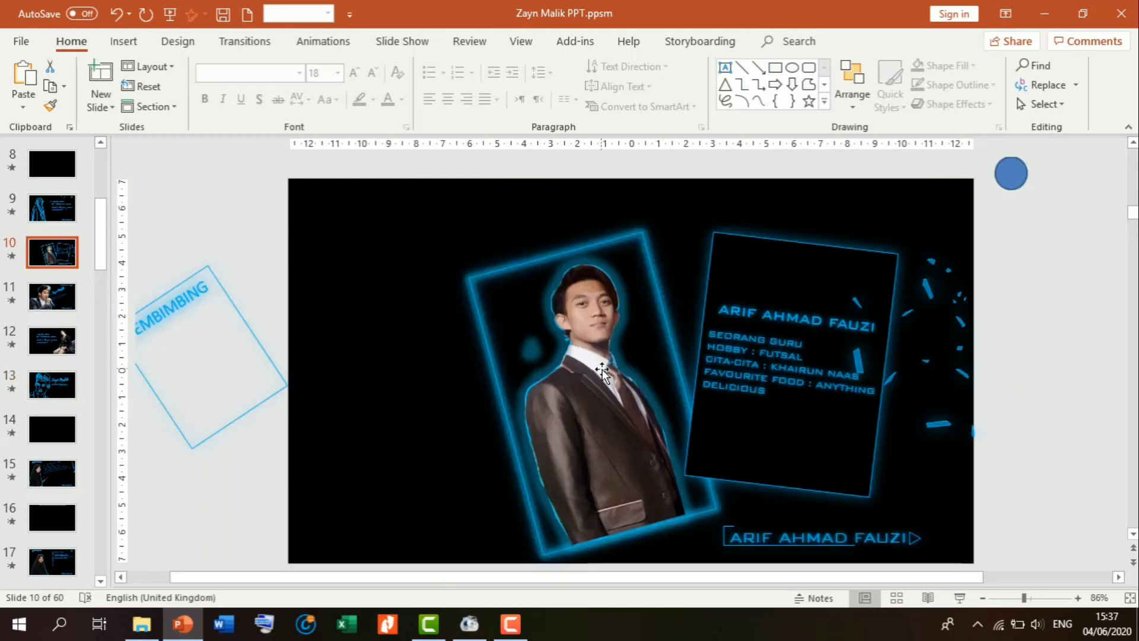
Hide Picture 9 in the Selection Pane to reveal the line-art figure, then select its hair outline
click(602, 369)
click(1055, 107)
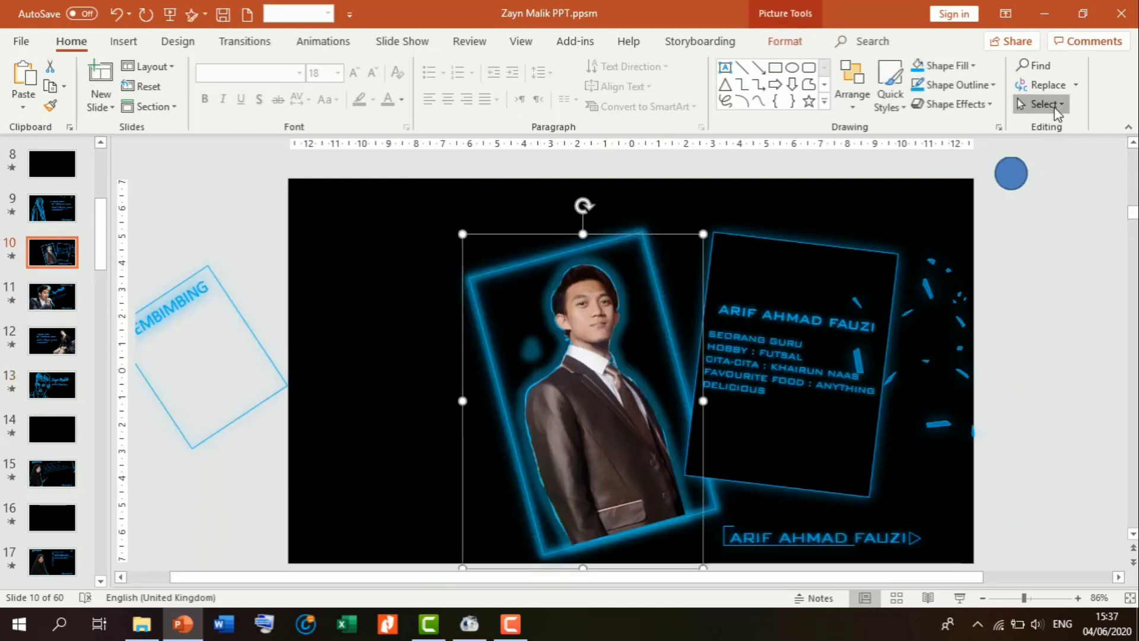
click(1083, 167)
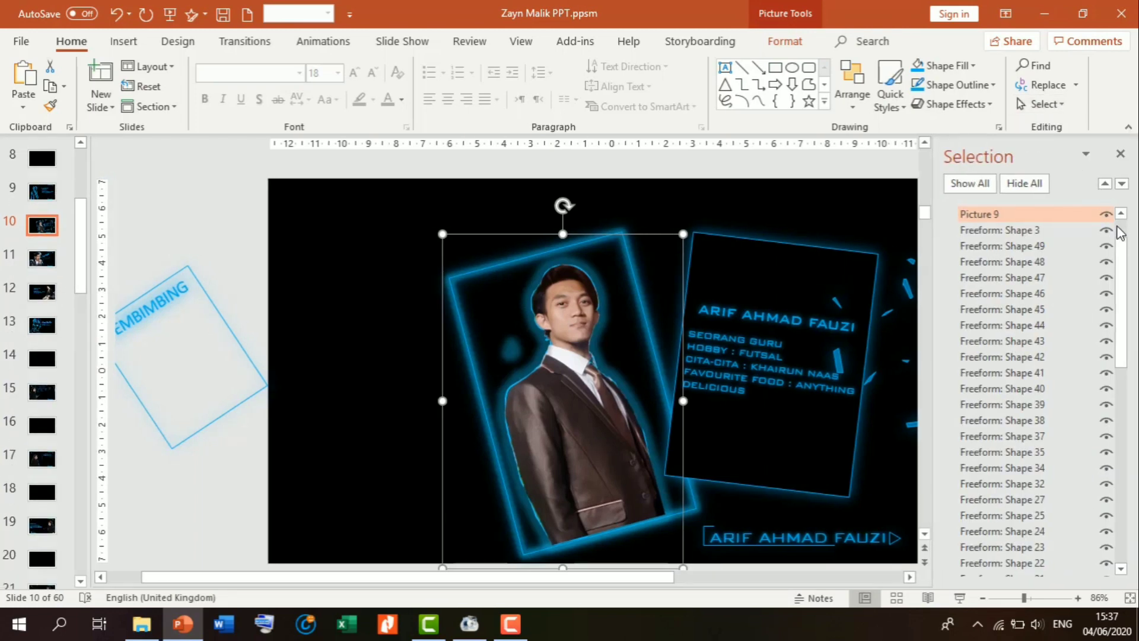
click(1107, 215)
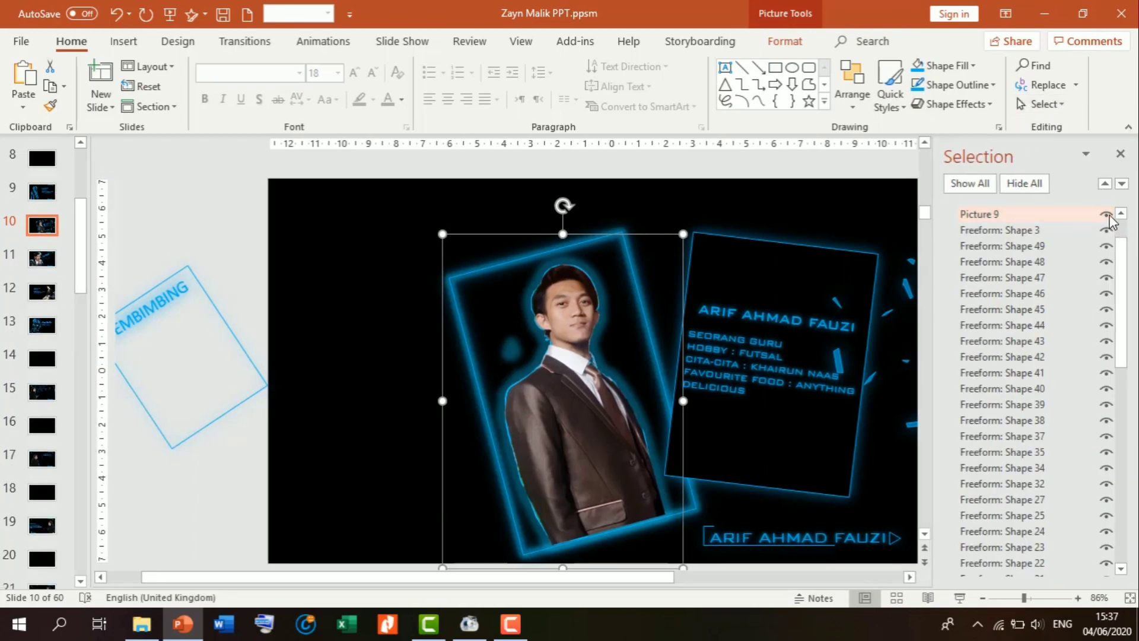
click(545, 285)
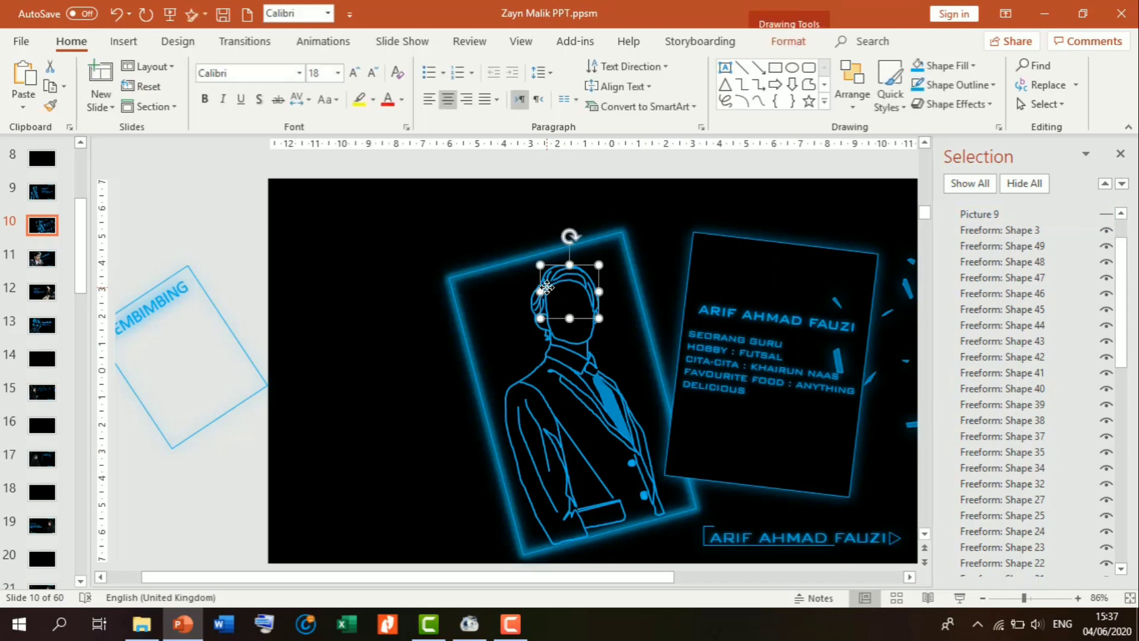
Copy slide 10's Wheel animation onto slide 13's forehead line with Animation Painter
click(326, 43)
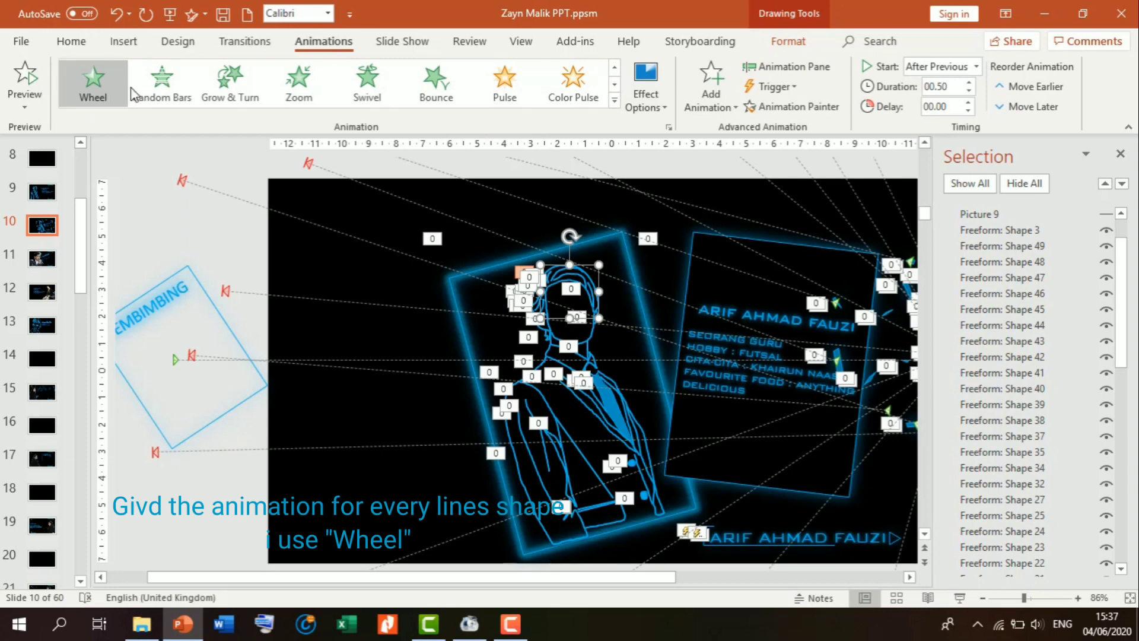
click(808, 108)
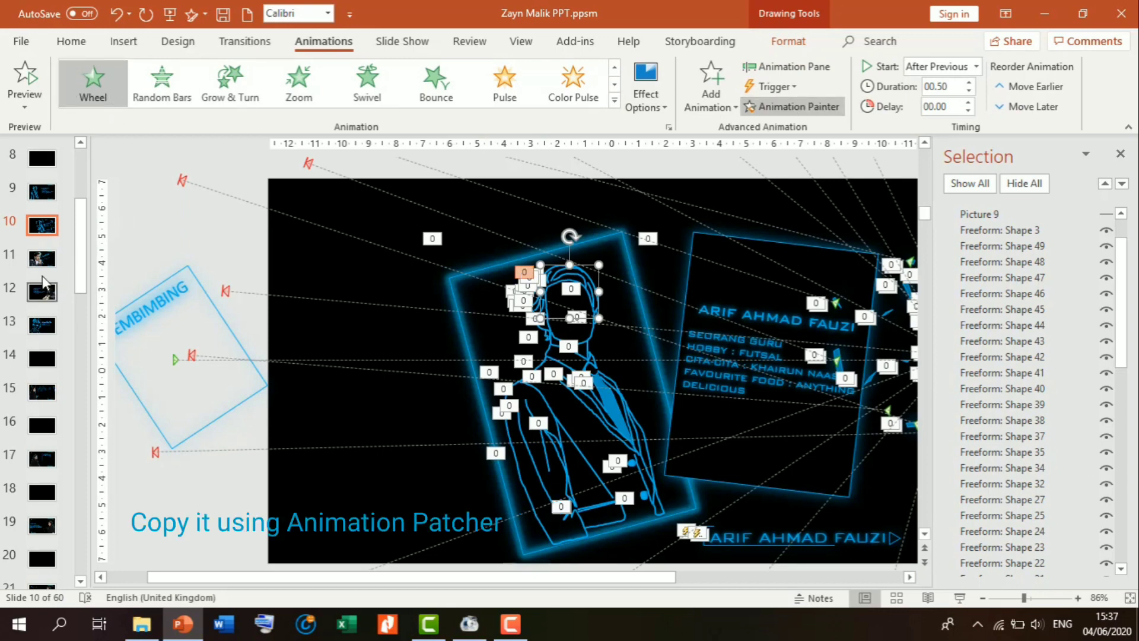
click(47, 330)
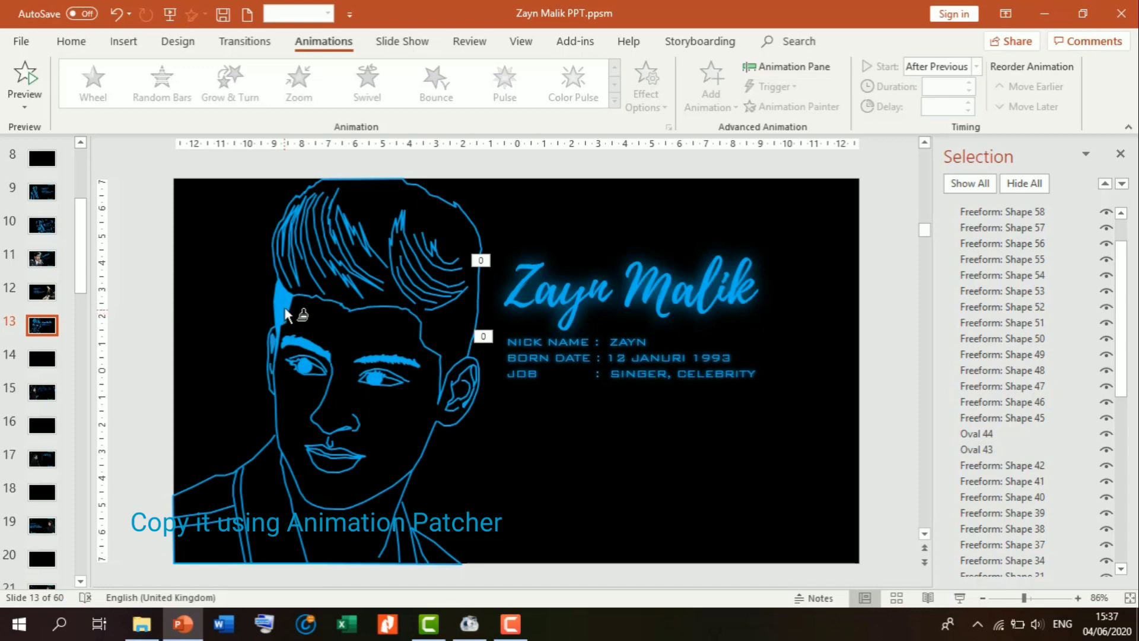
click(283, 345)
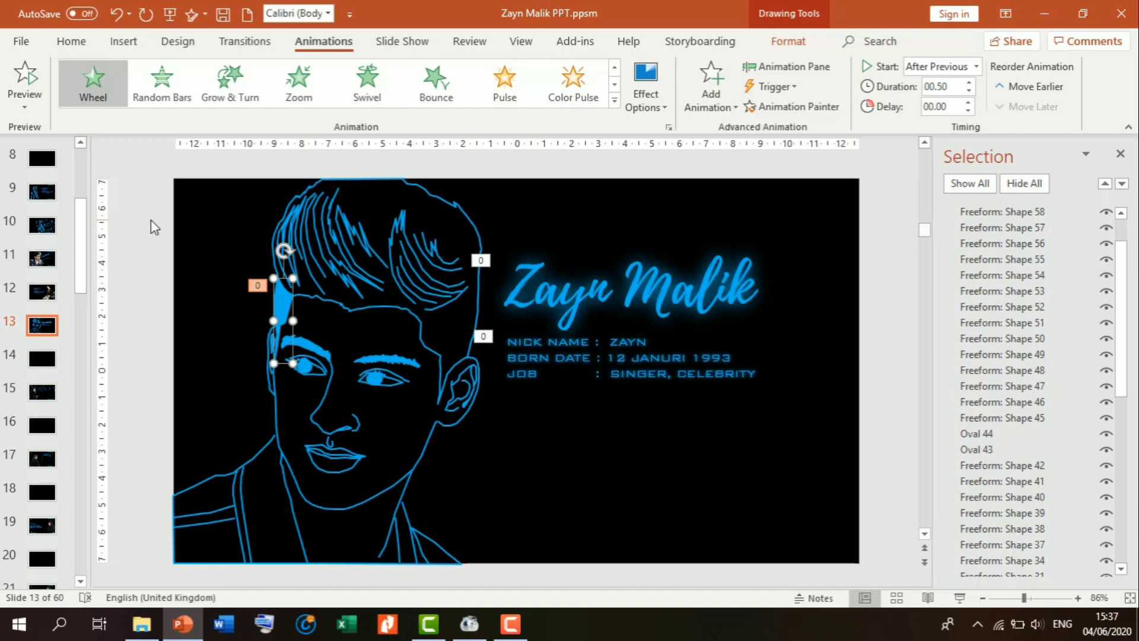
Select the forehead and face-edge lines on slide 13 to check their animations
click(229, 276)
click(280, 297)
click(159, 261)
click(271, 387)
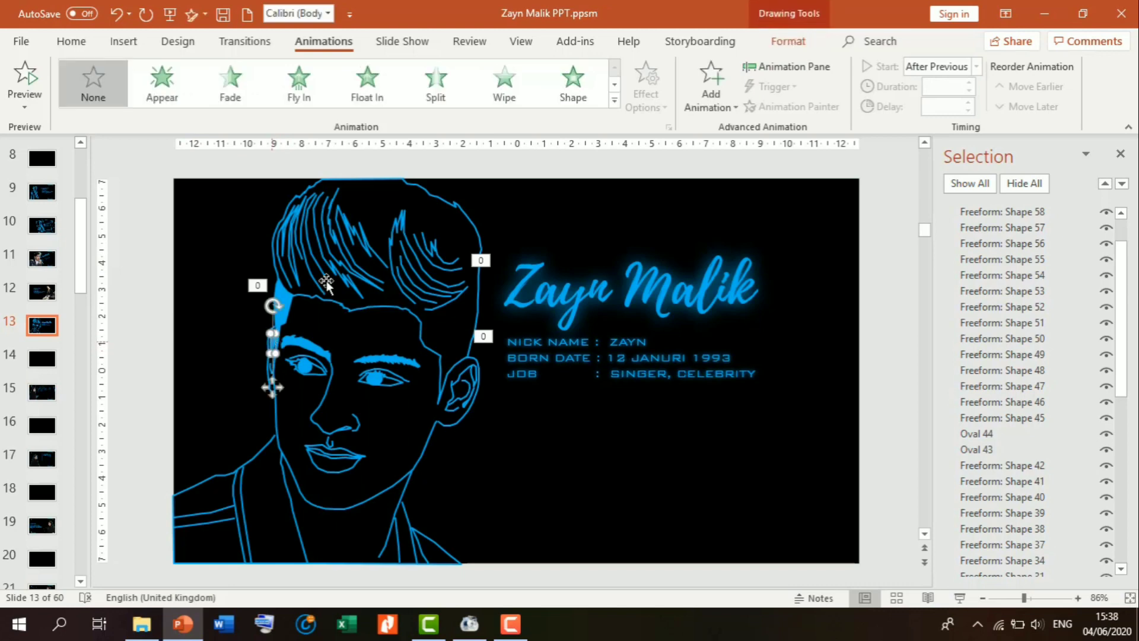
click(788, 42)
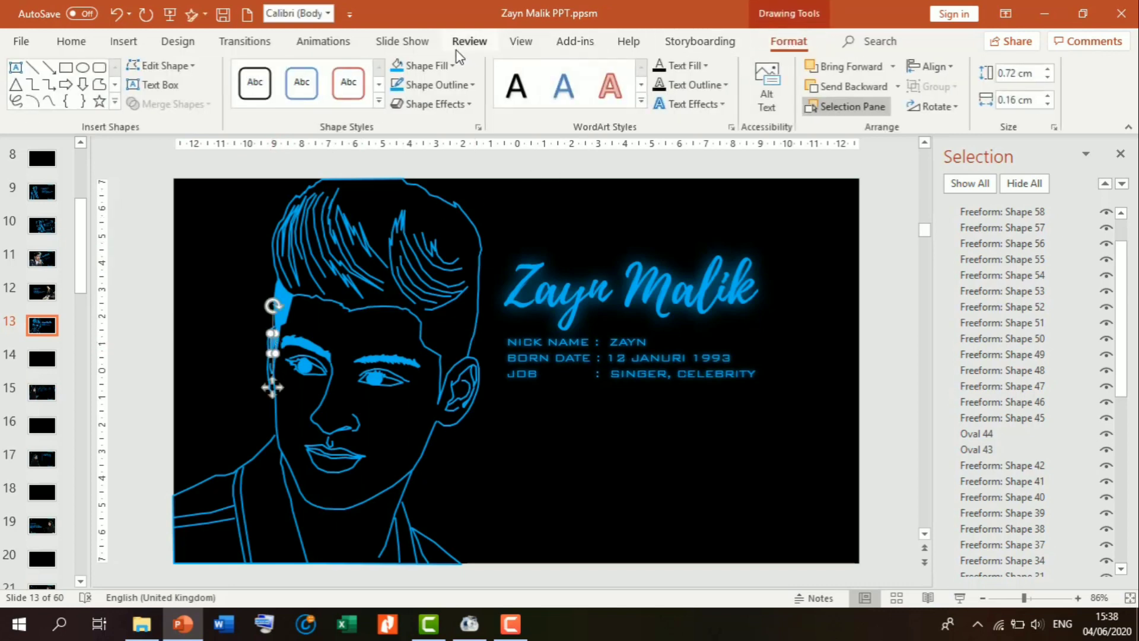
click(162, 262)
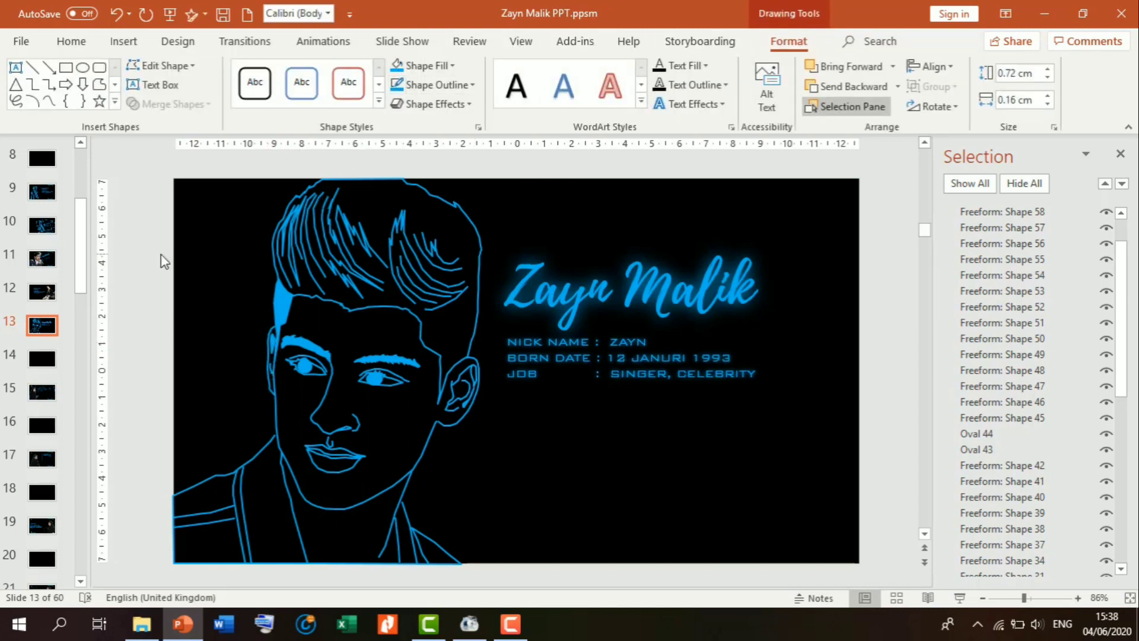
Paint the forehead line's Wheel animation onto the face, hair and ear outlines
click(279, 294)
click(336, 43)
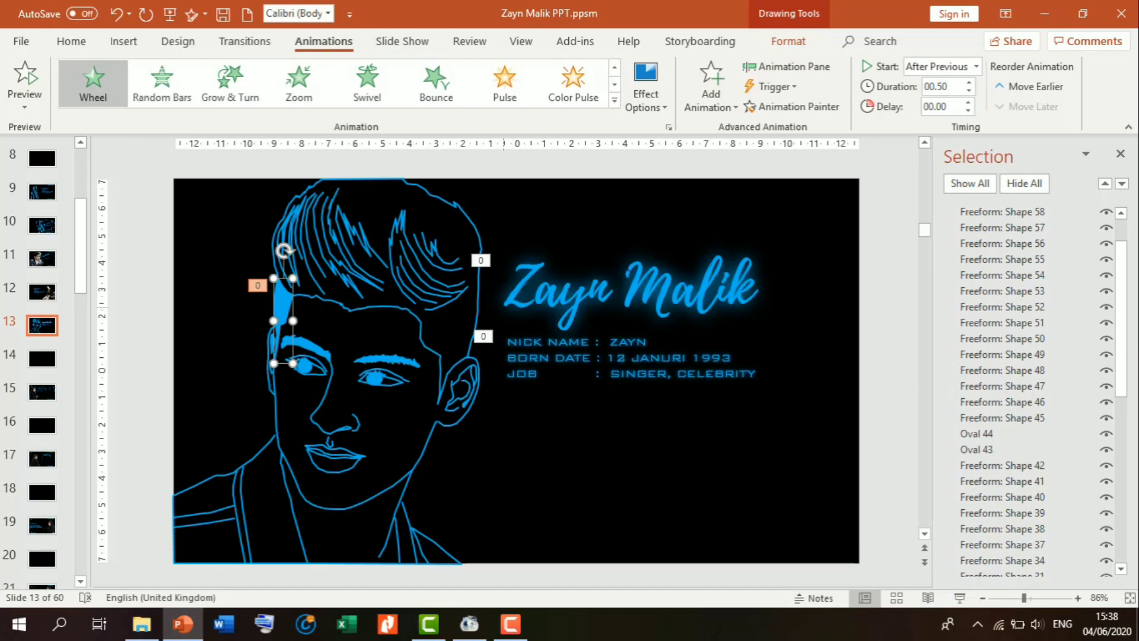
click(794, 108)
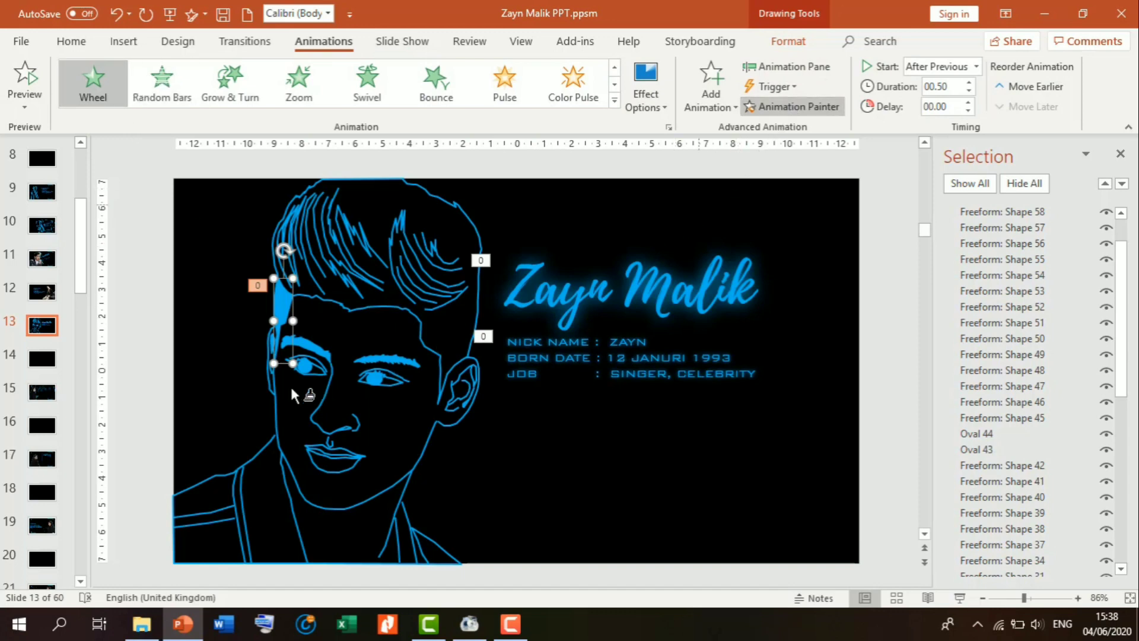
click(274, 399)
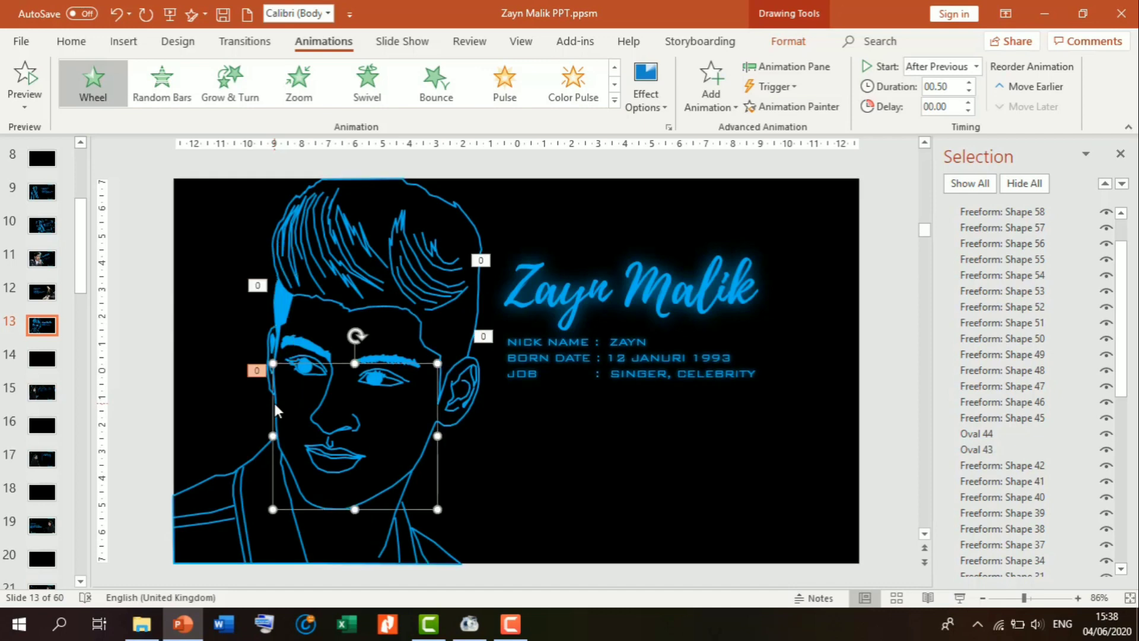
click(793, 106)
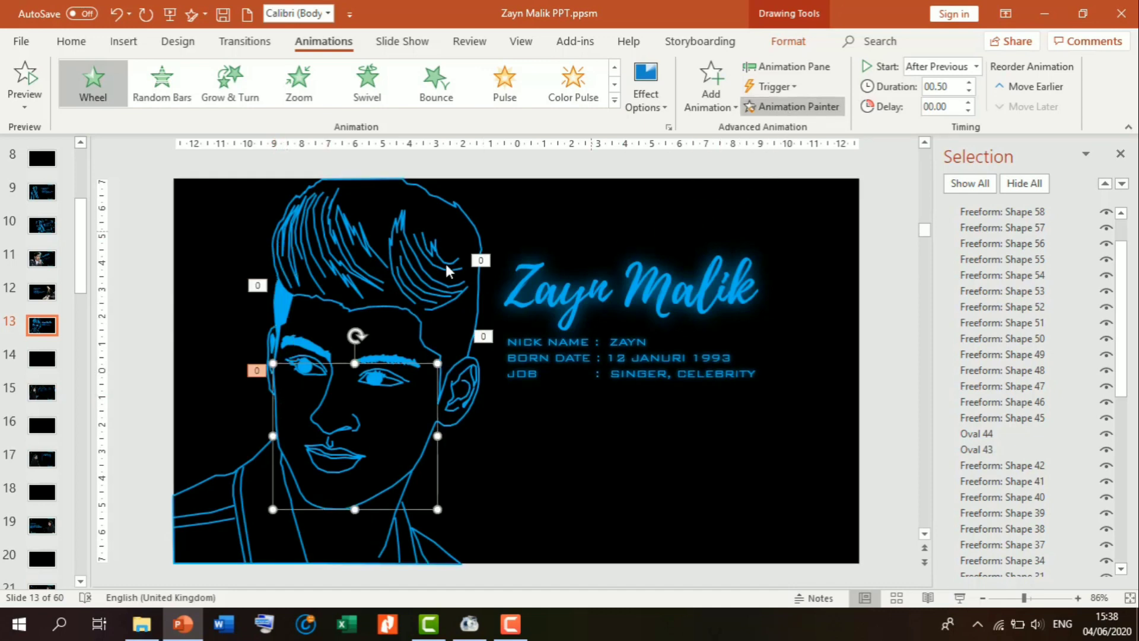
click(331, 300)
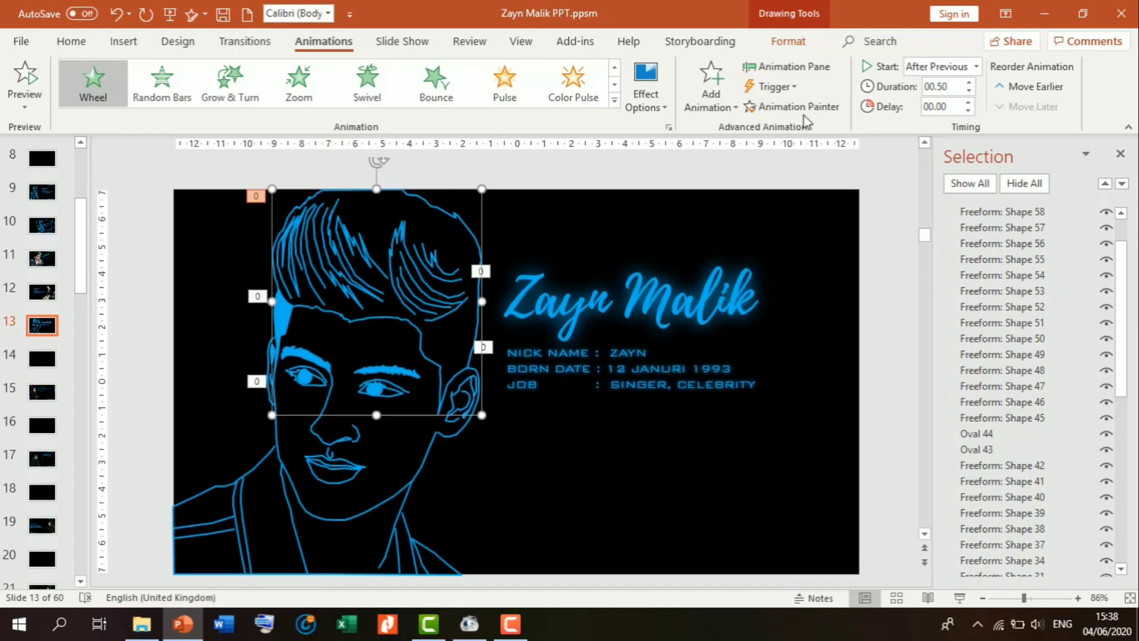
click(795, 107)
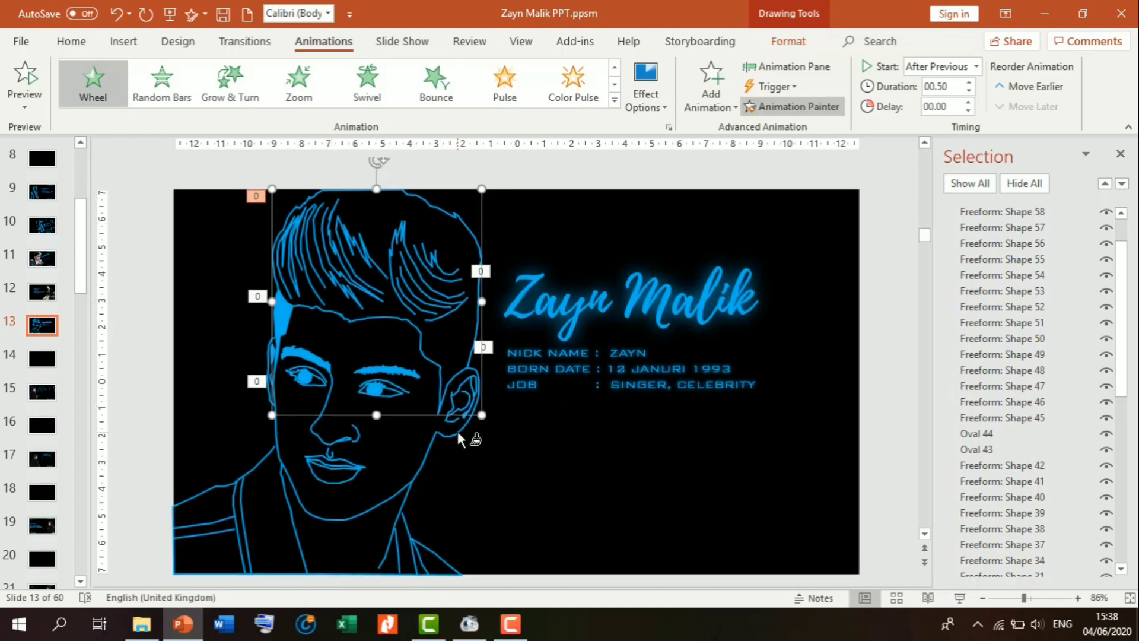
click(458, 433)
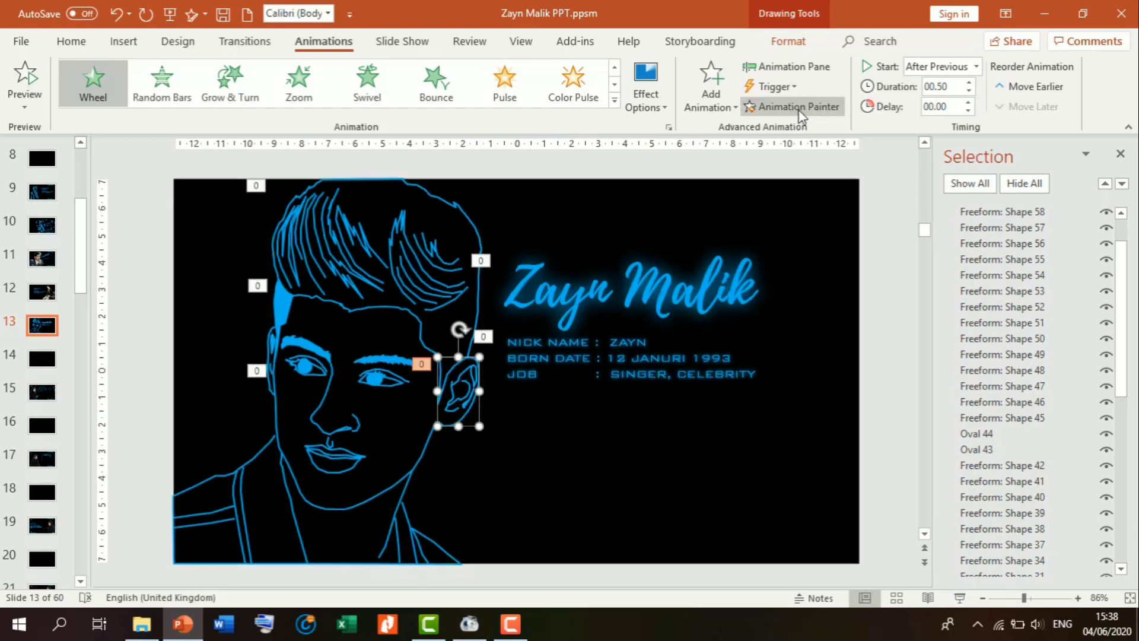
Paint the Wheel animation onto three inner ear lines and a line beside the forehead
click(800, 108)
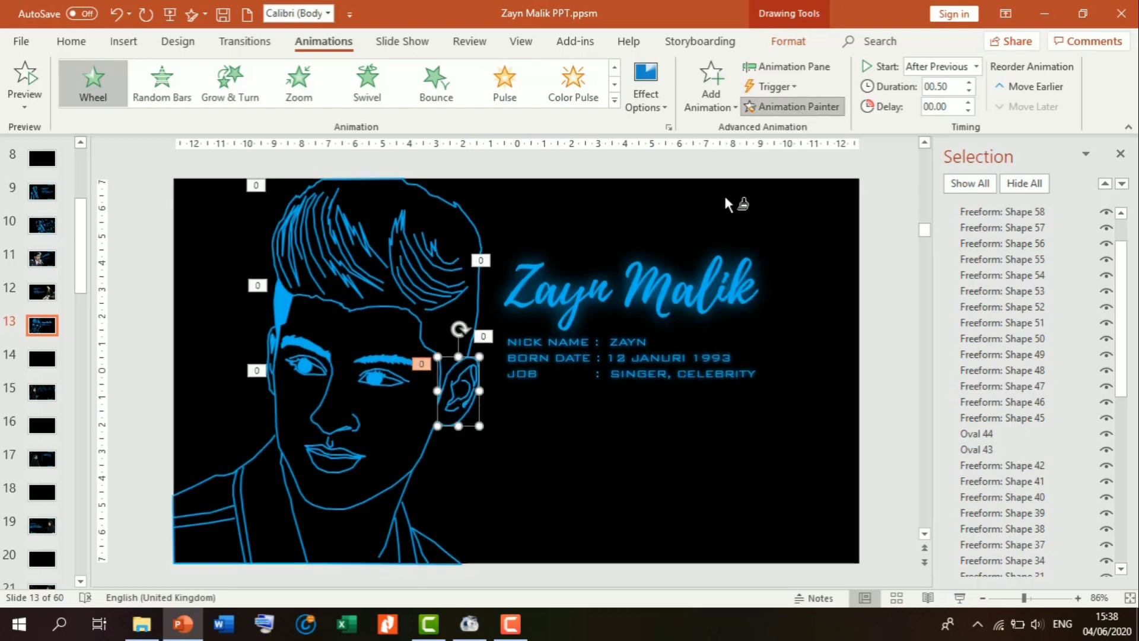
click(453, 393)
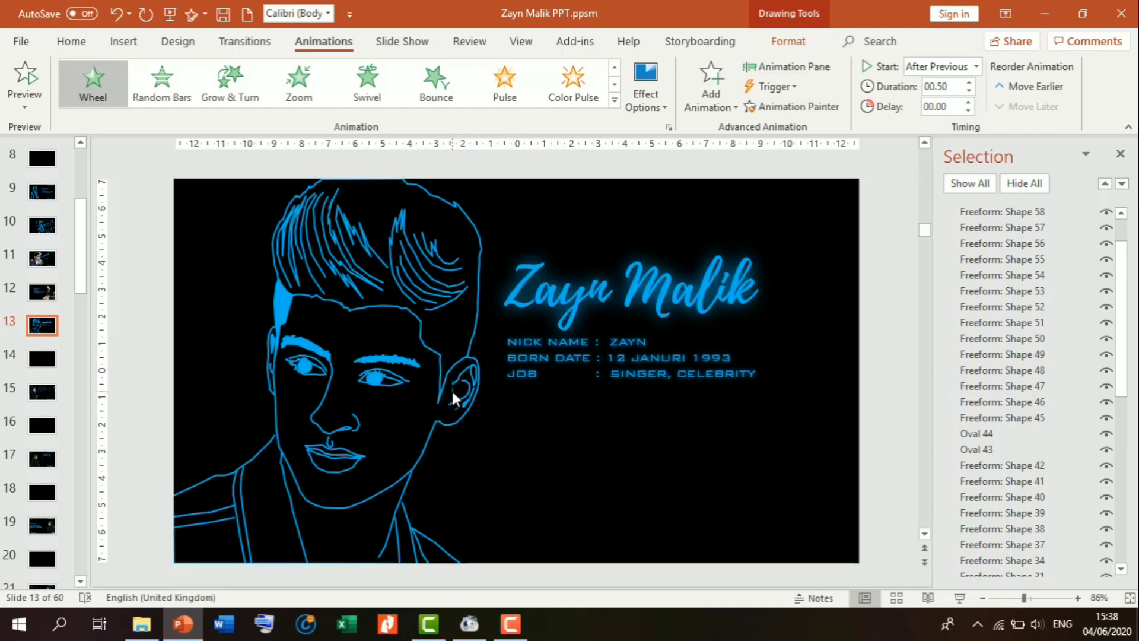
click(810, 108)
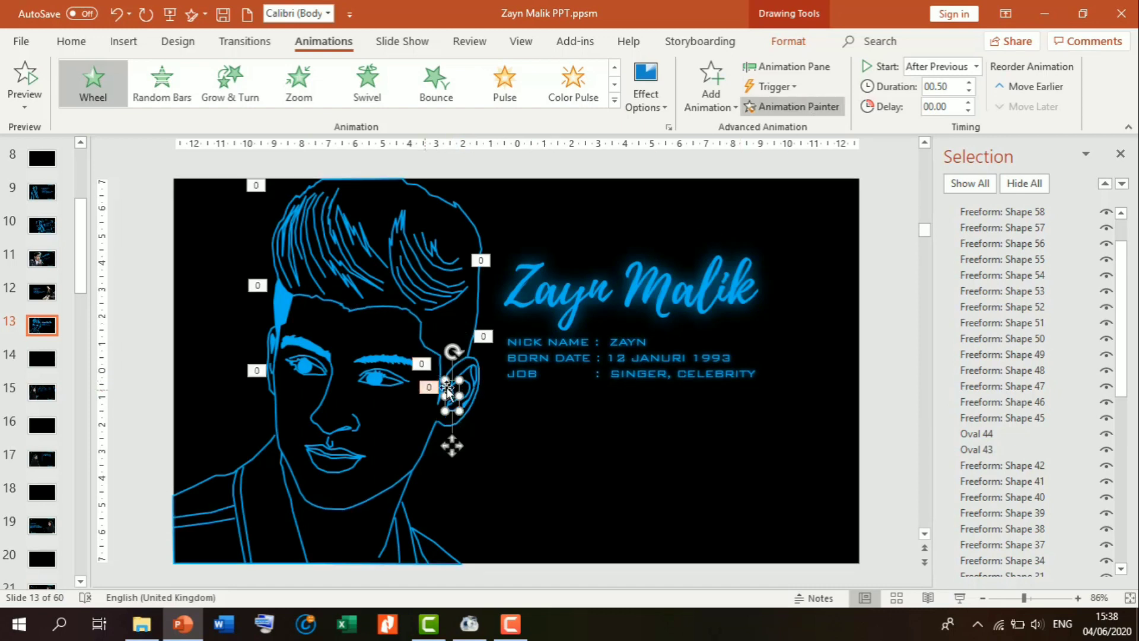
click(466, 368)
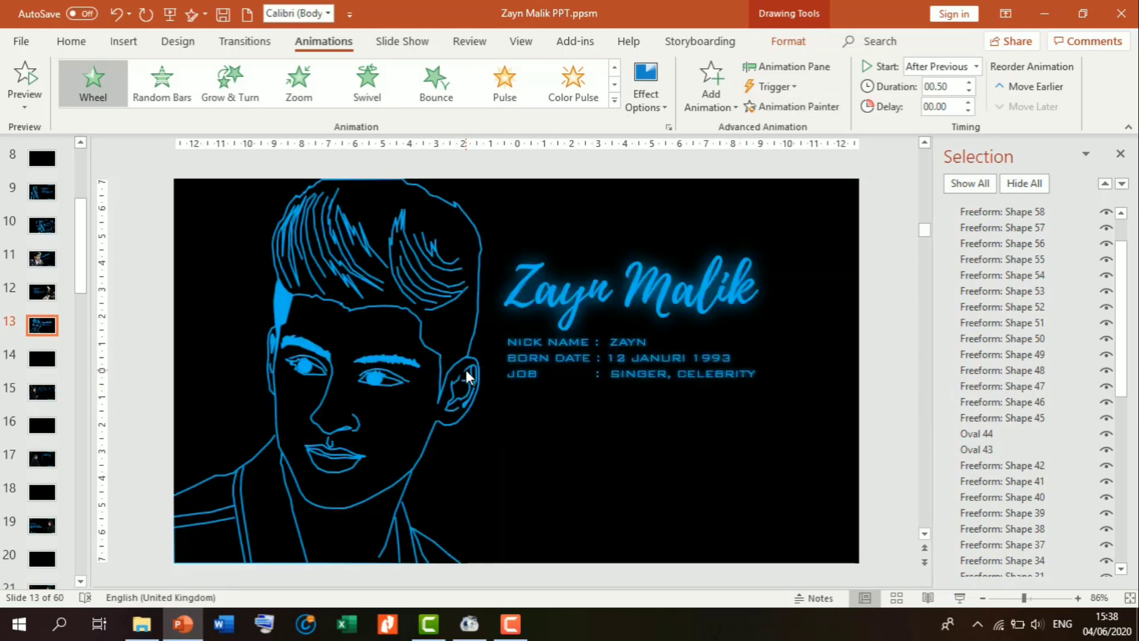
click(798, 107)
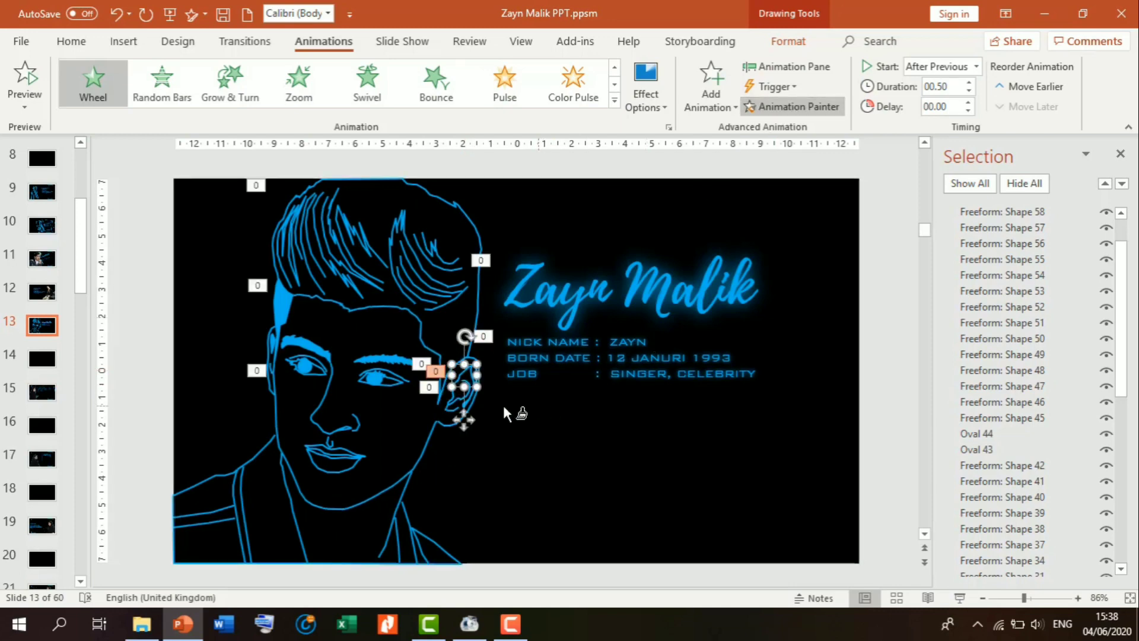
click(460, 399)
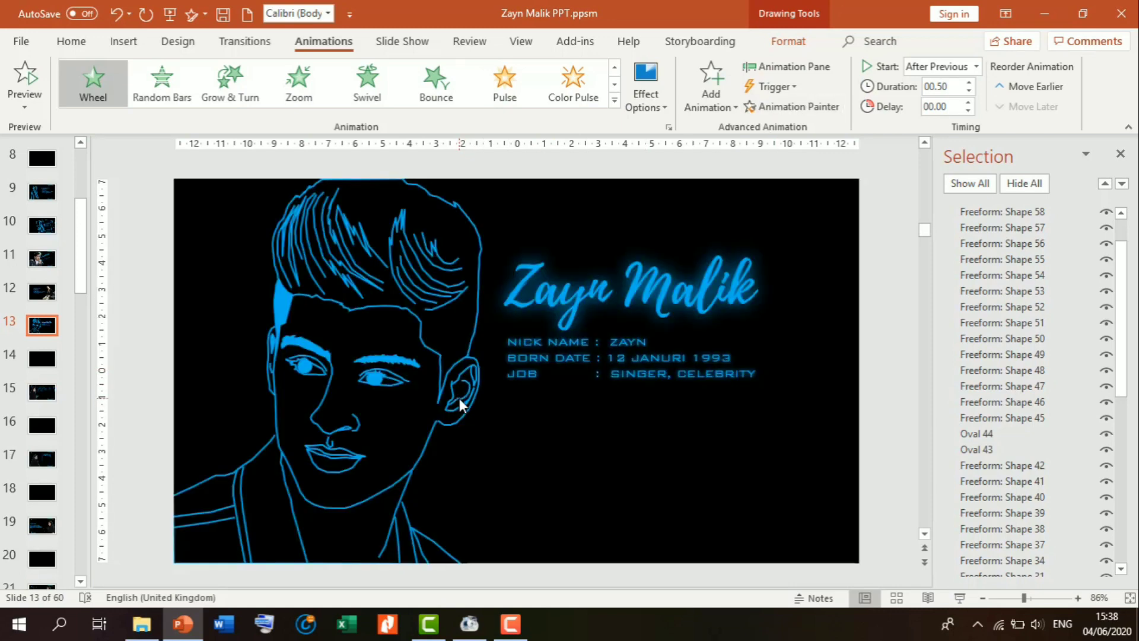
click(789, 111)
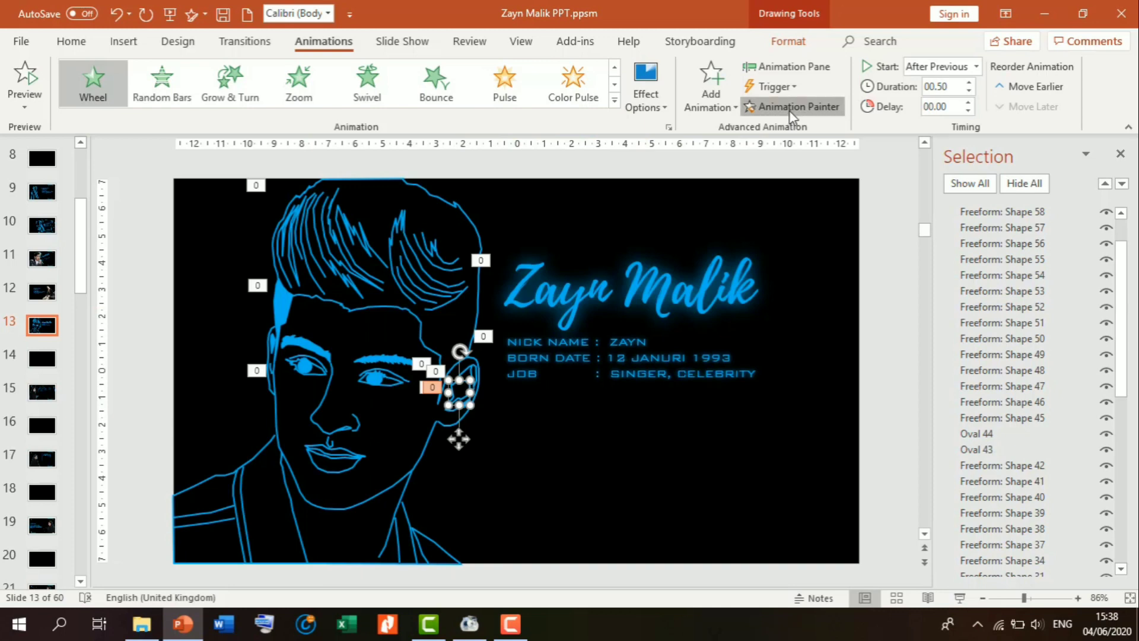
click(273, 328)
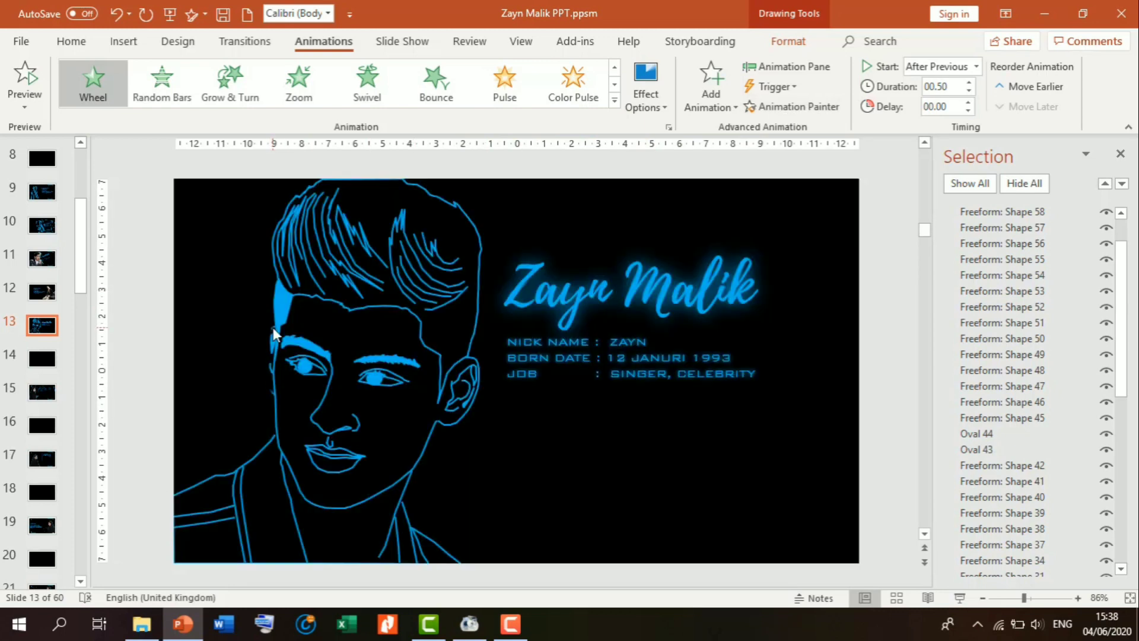
Paint the Wheel animation onto the eyebrow, face and ear lines and the neck line
click(795, 107)
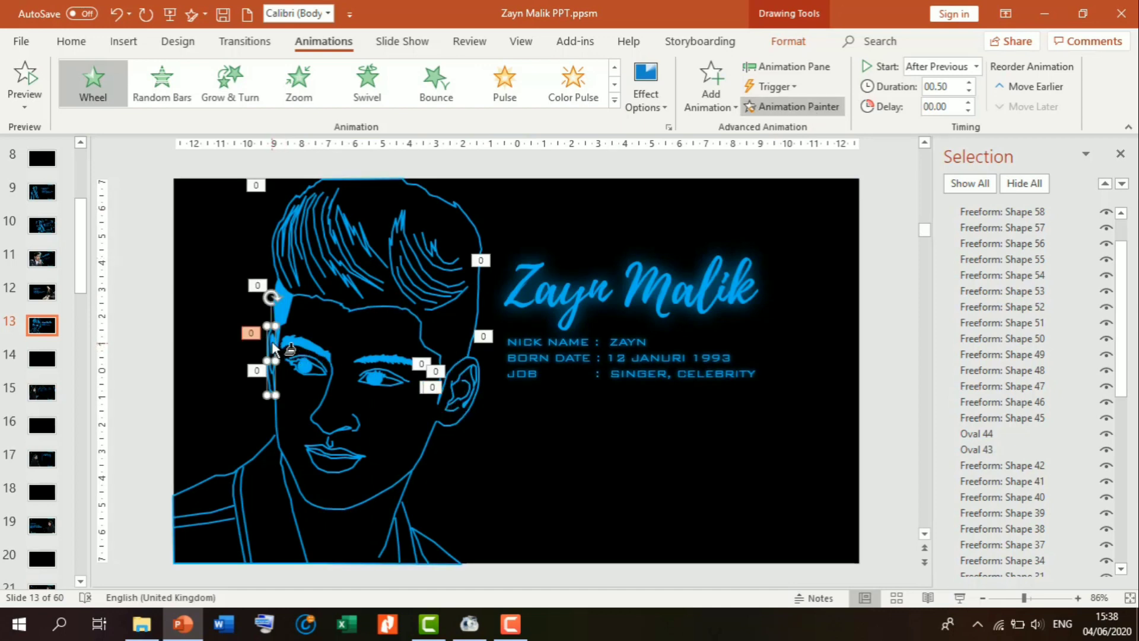
click(272, 344)
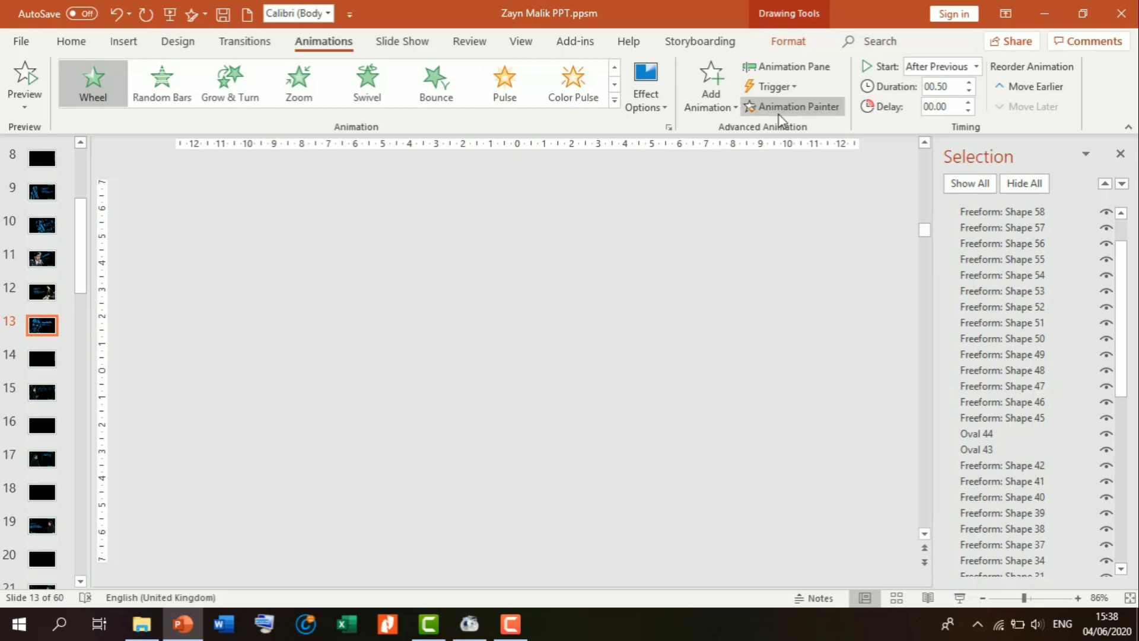
click(778, 113)
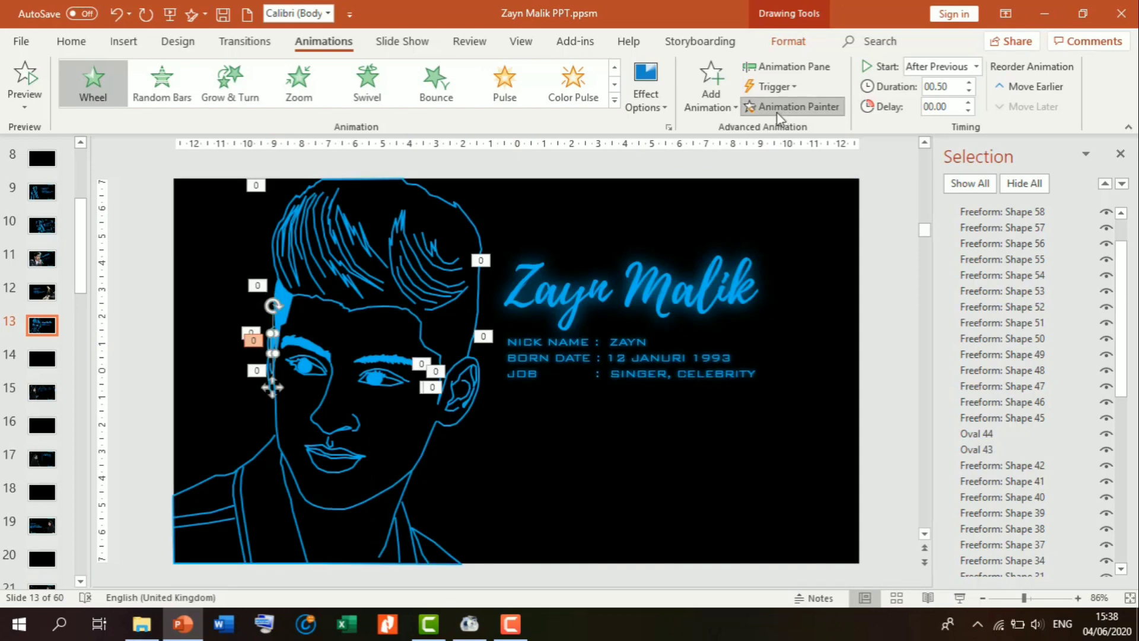
click(271, 370)
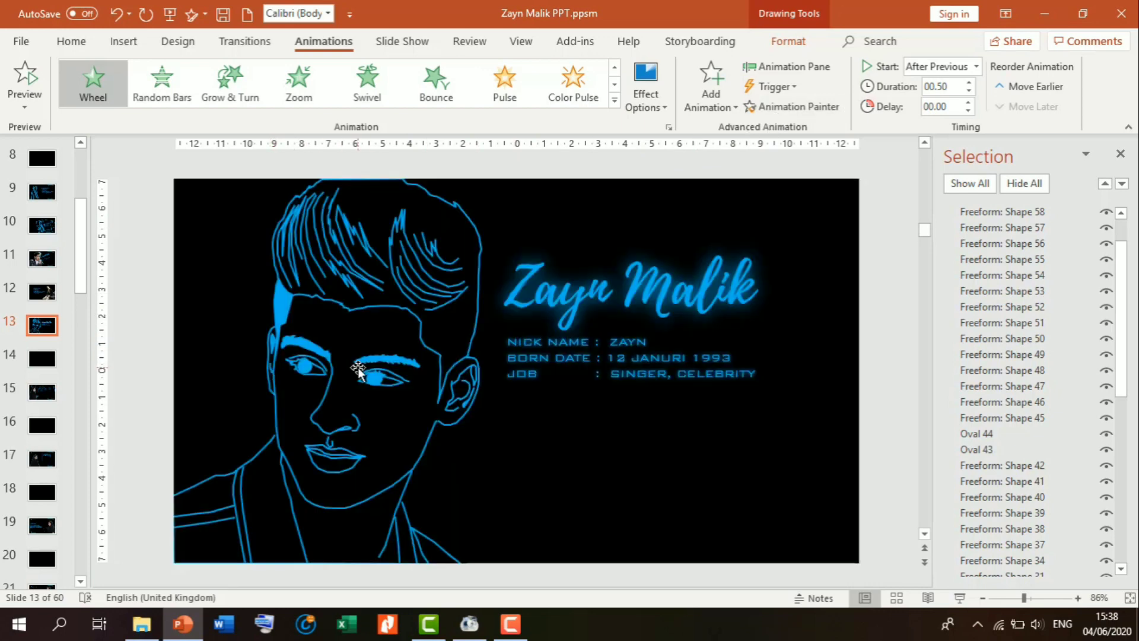
click(839, 108)
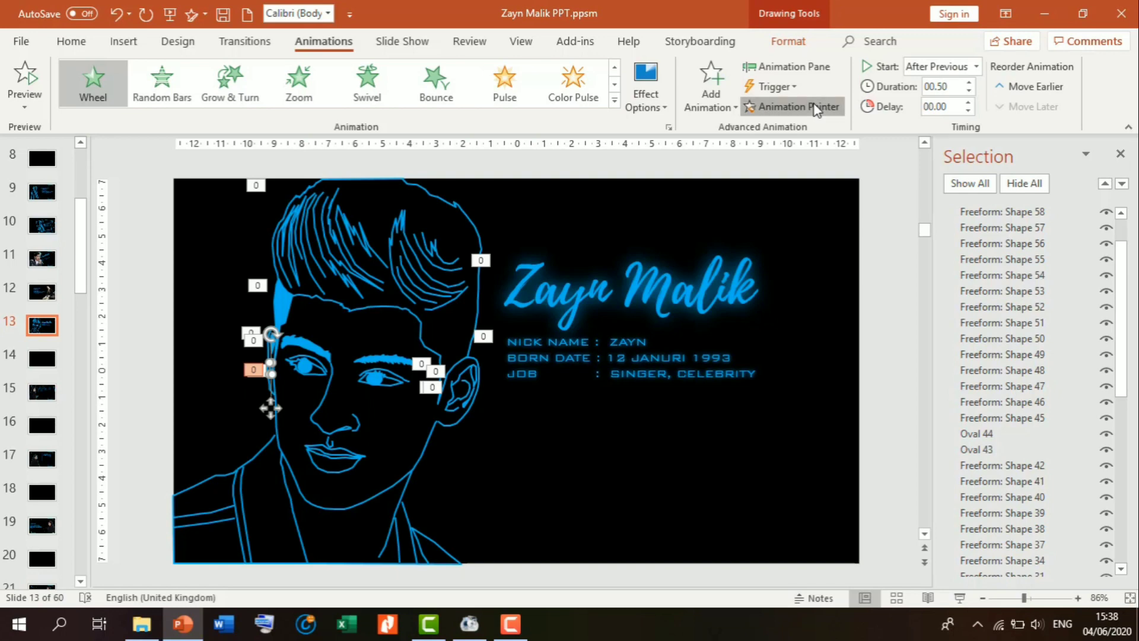
click(468, 400)
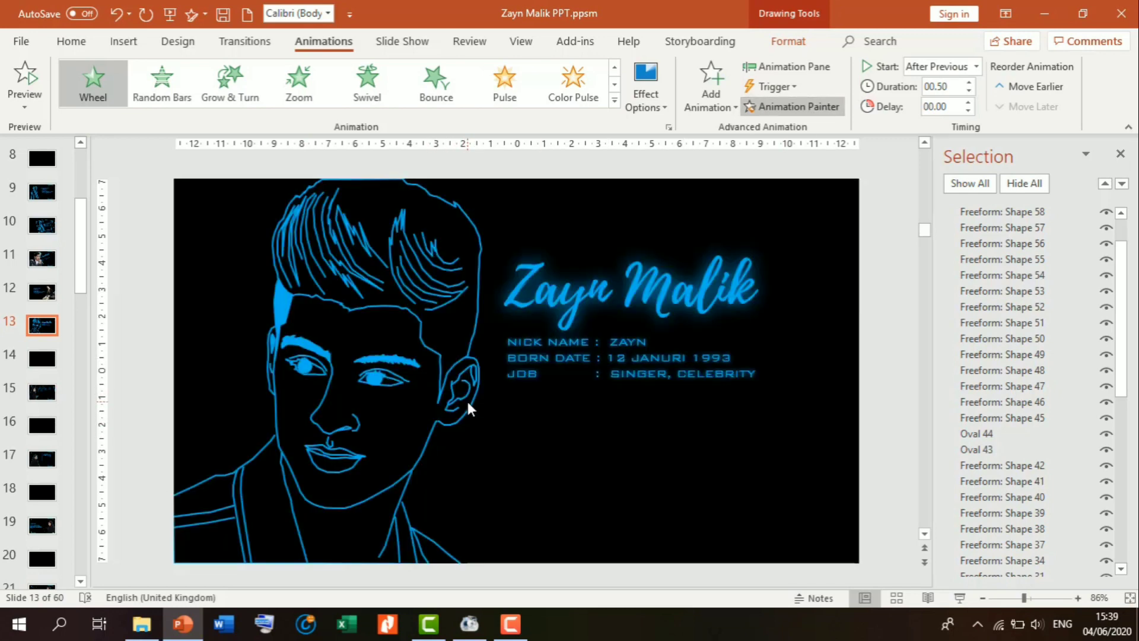
key(alt+shift+c)
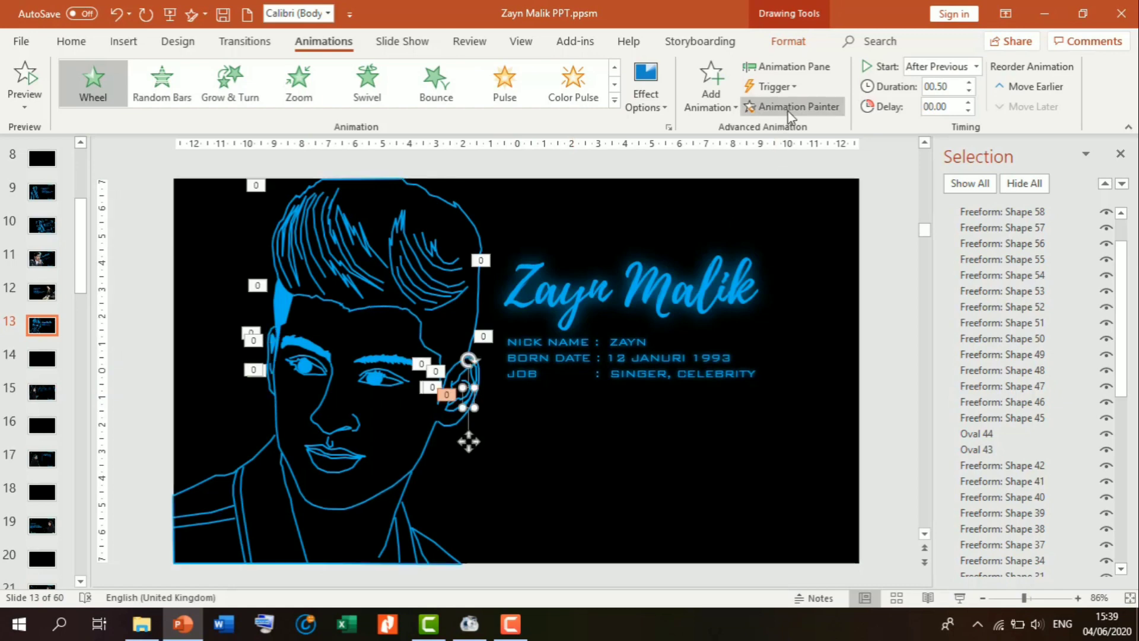
click(283, 473)
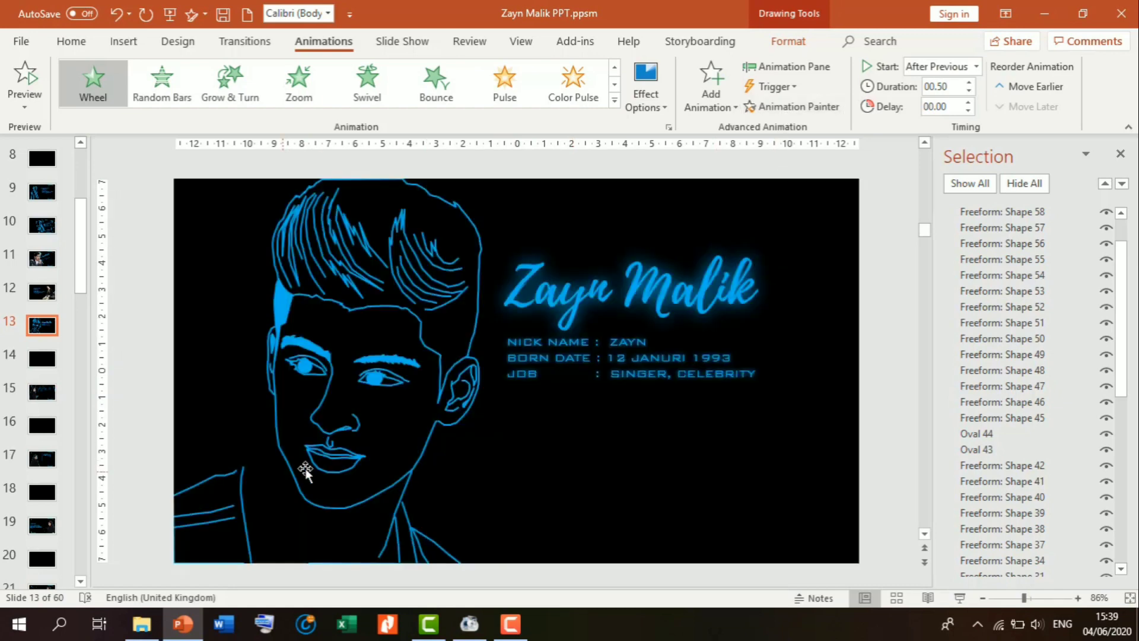
Use Animation Painter to copy the Wheel animation onto the lower-left neck and shoulder lines
click(796, 107)
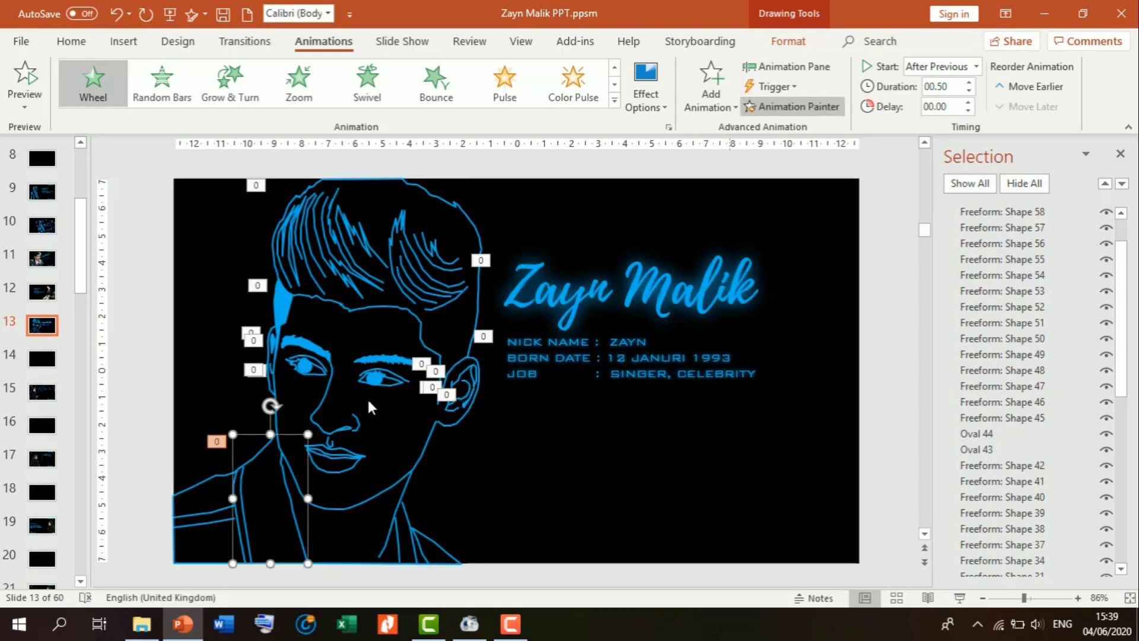
click(212, 479)
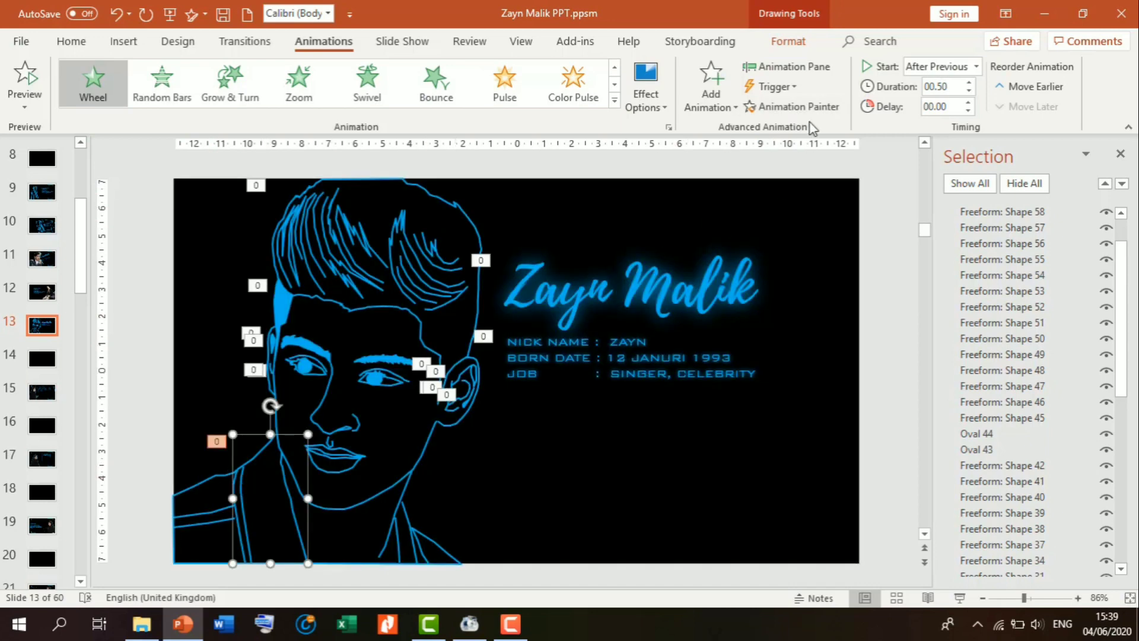
click(795, 106)
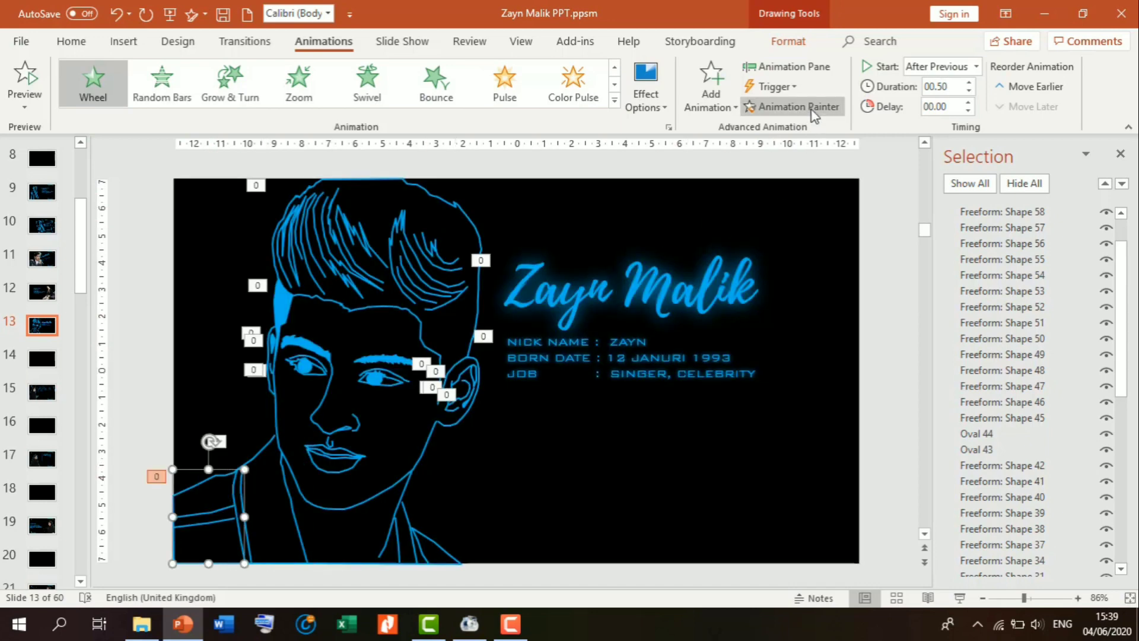
click(256, 456)
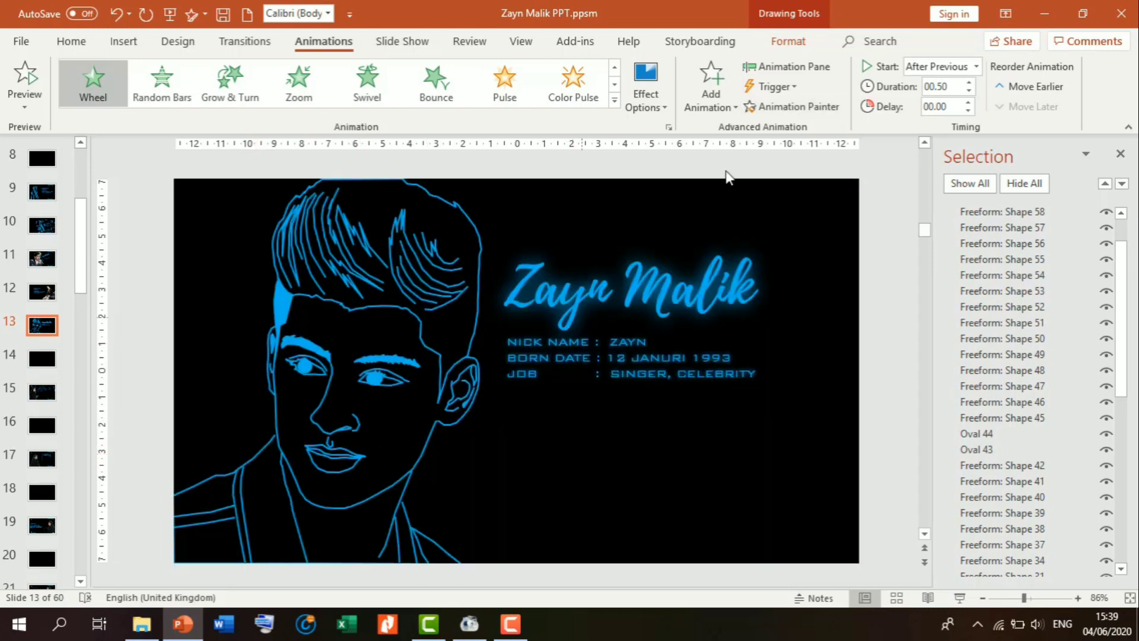
click(785, 110)
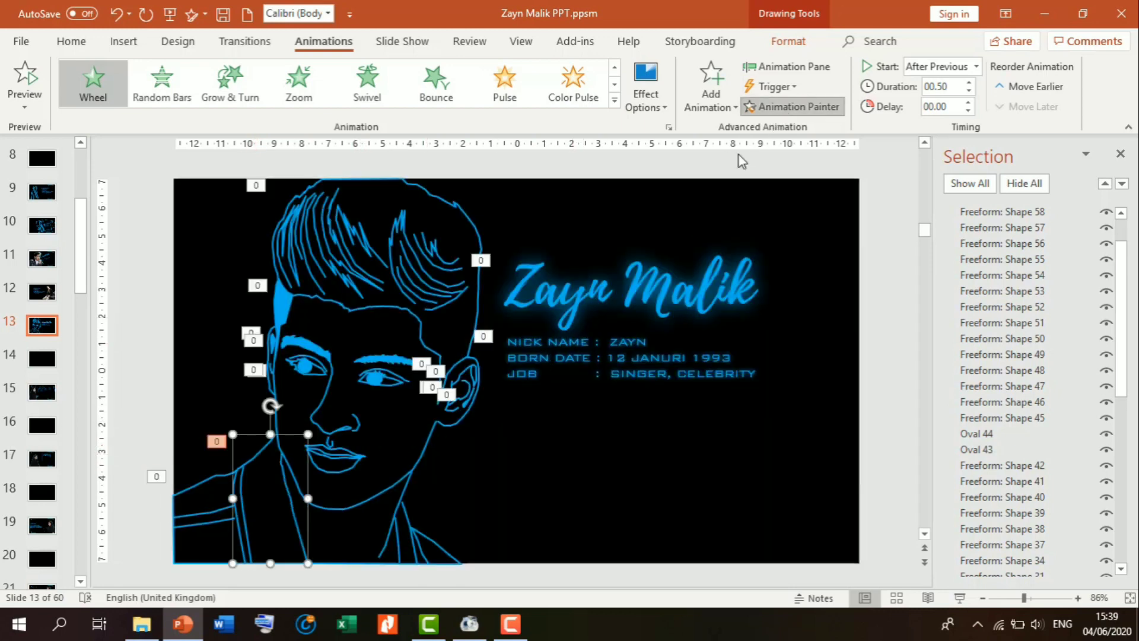
click(245, 519)
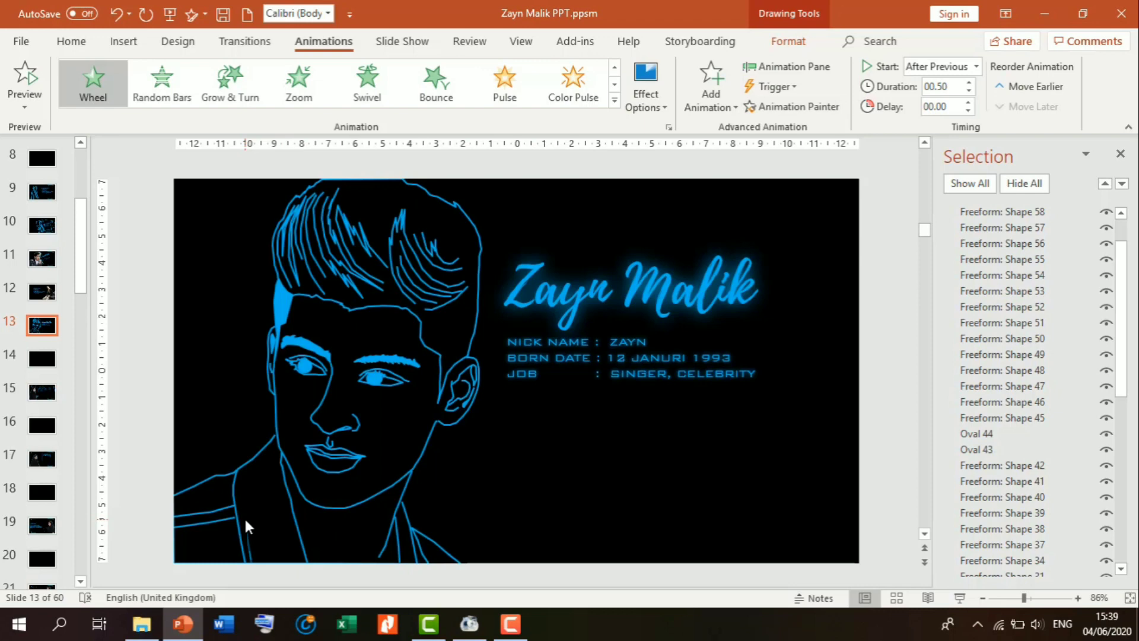
click(803, 112)
click(464, 376)
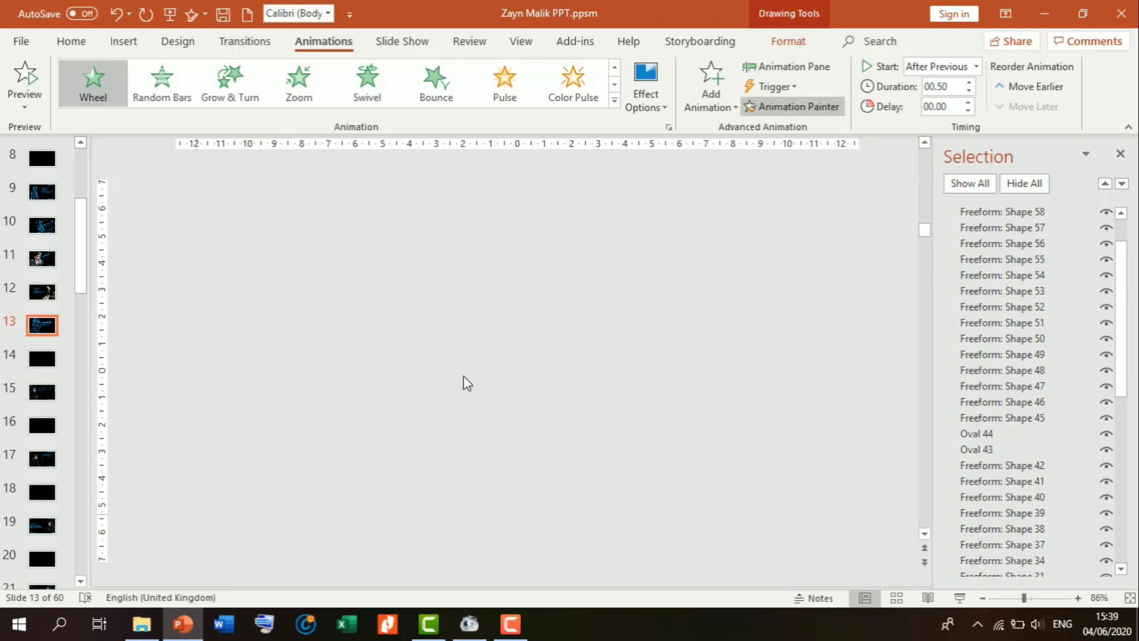
click(807, 109)
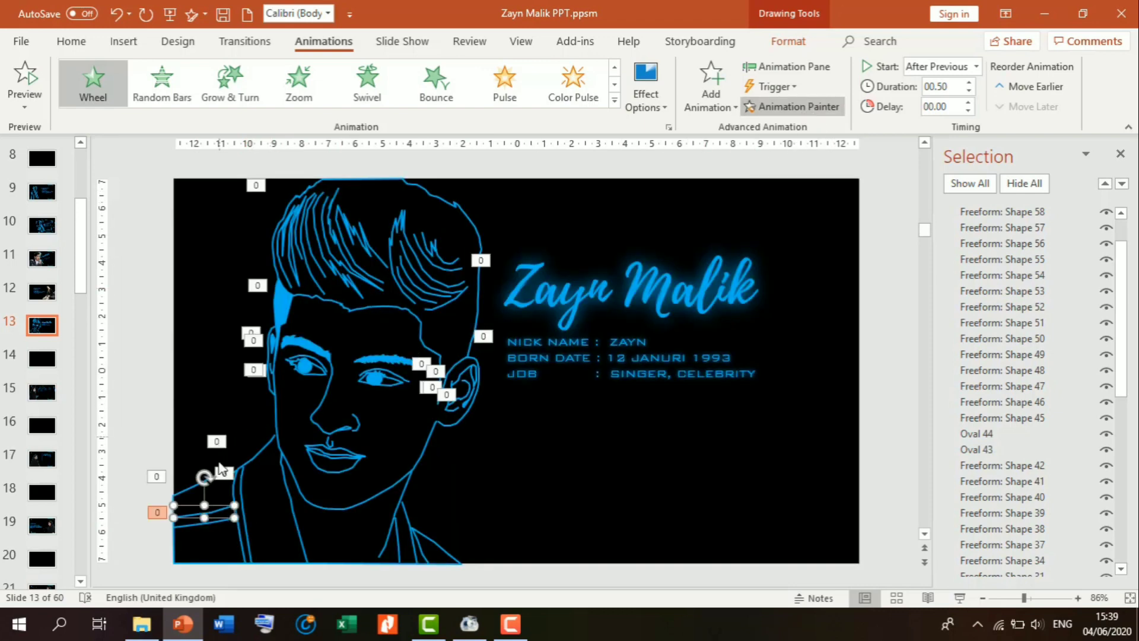
click(209, 520)
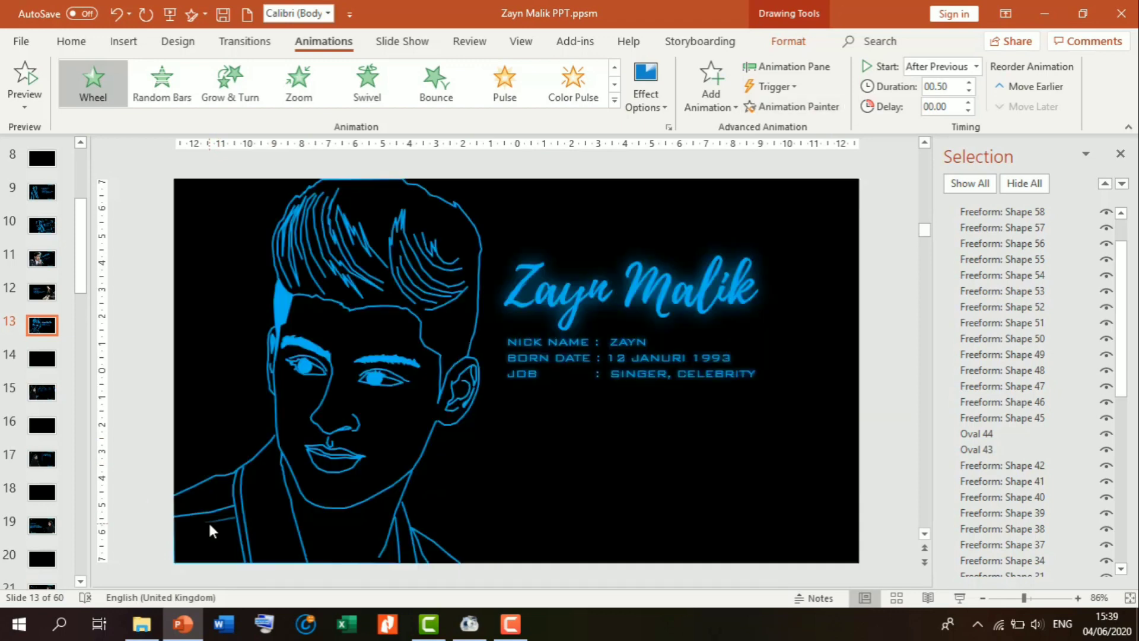
click(791, 110)
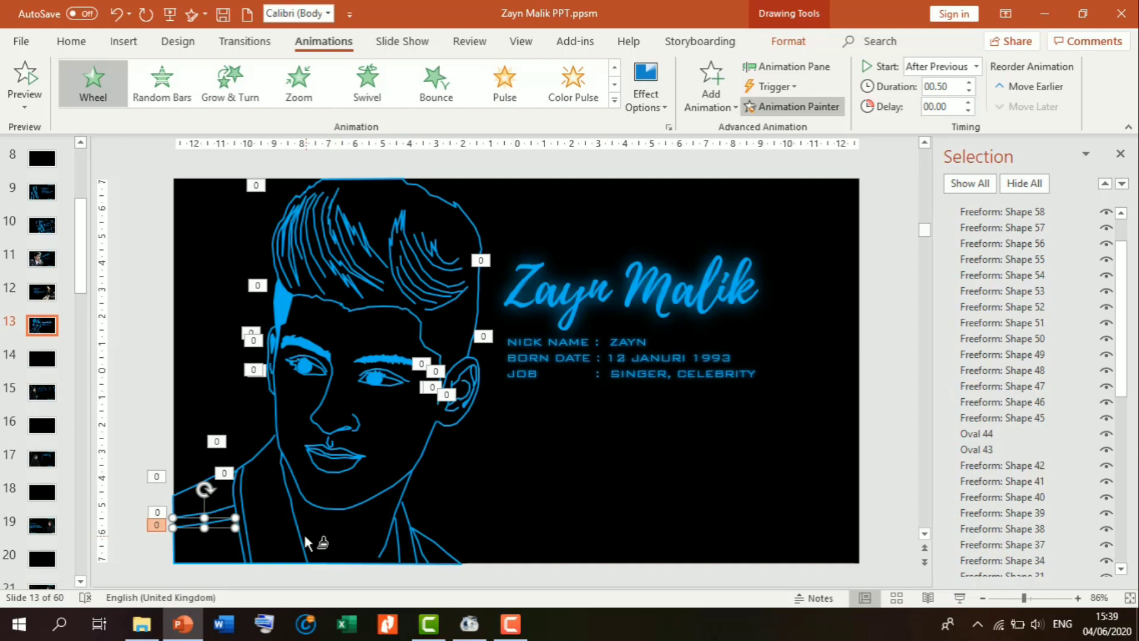
click(389, 539)
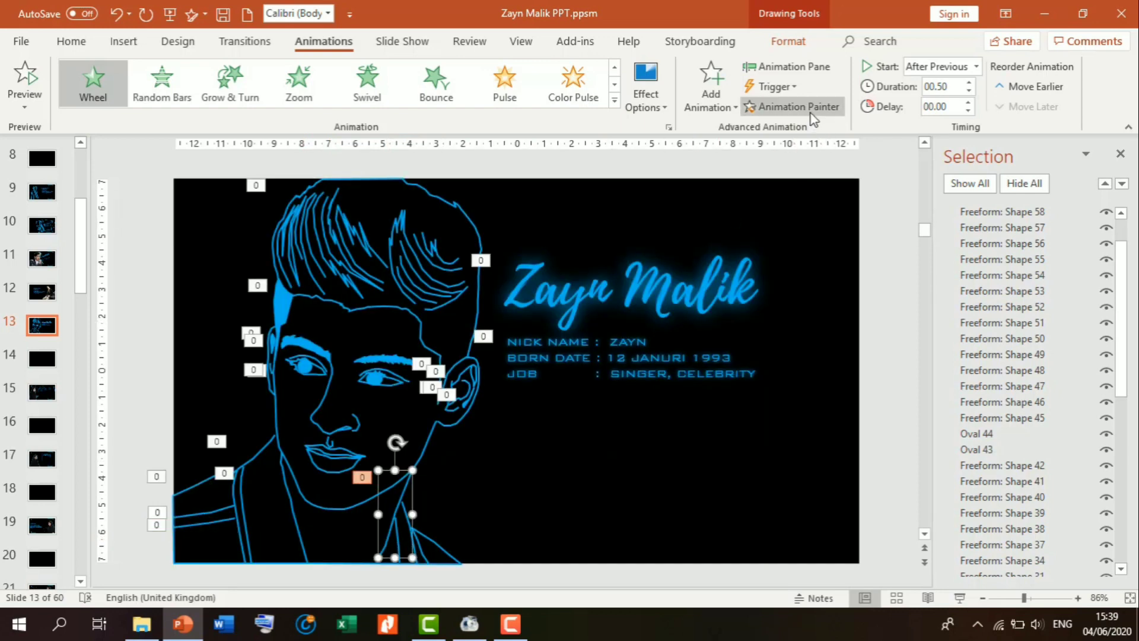
Copy the Wheel animation onto the remaining neck lines and the collar line
click(807, 114)
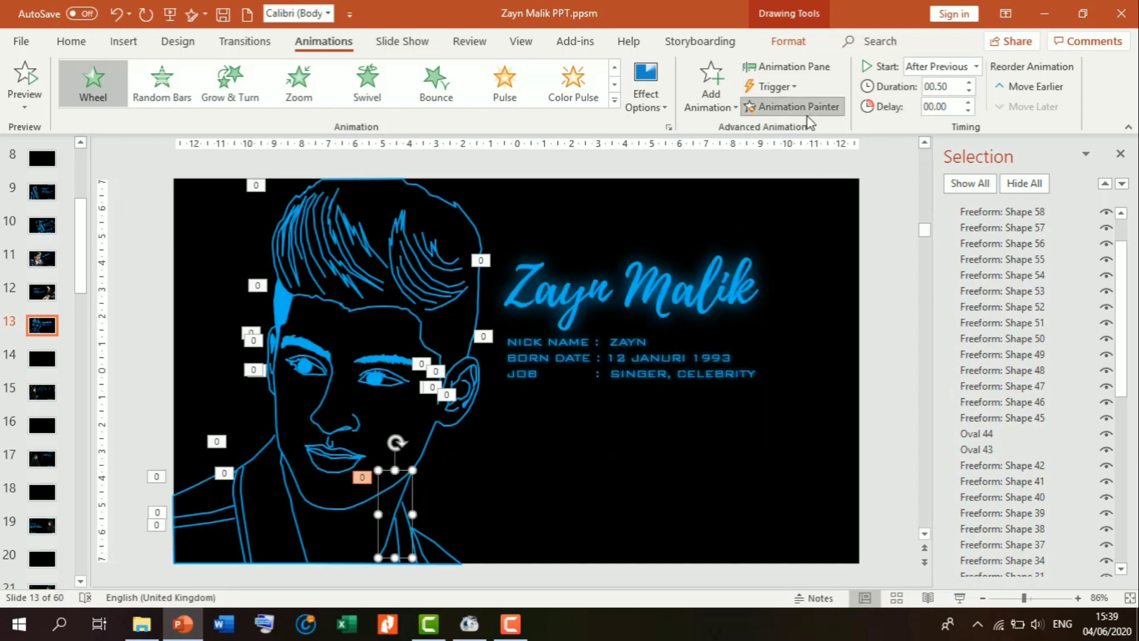
click(305, 553)
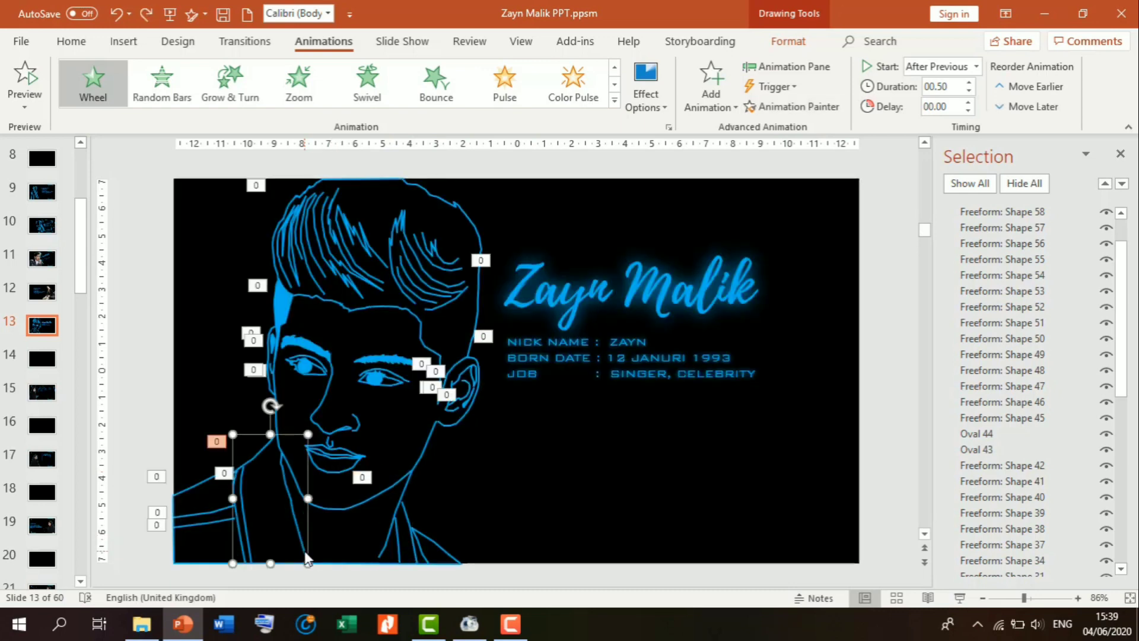
click(794, 114)
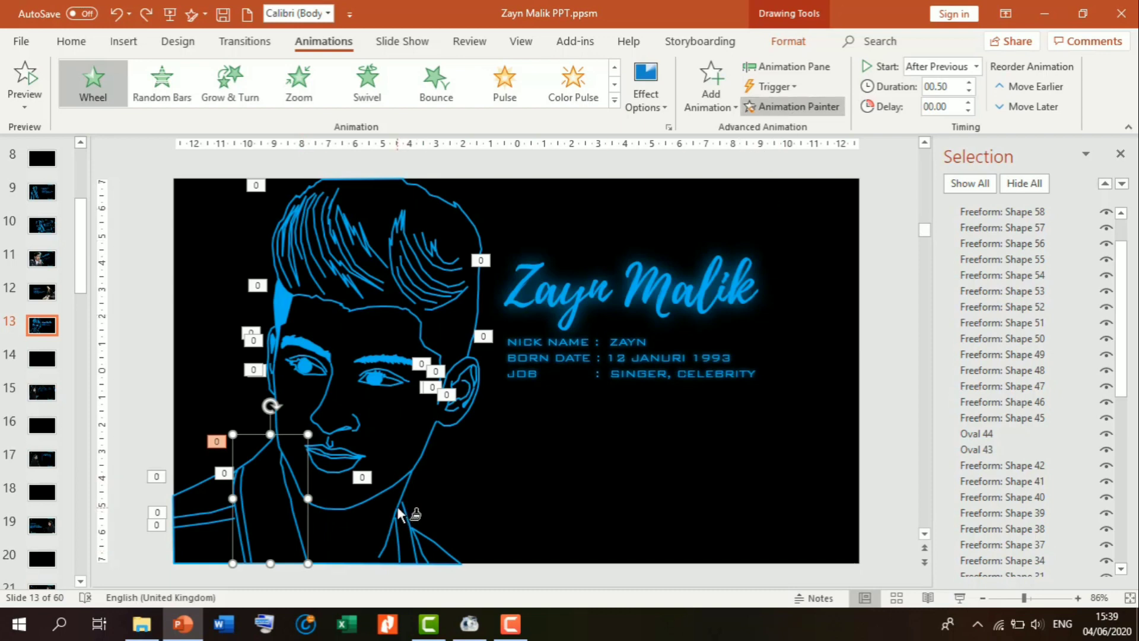
click(397, 535)
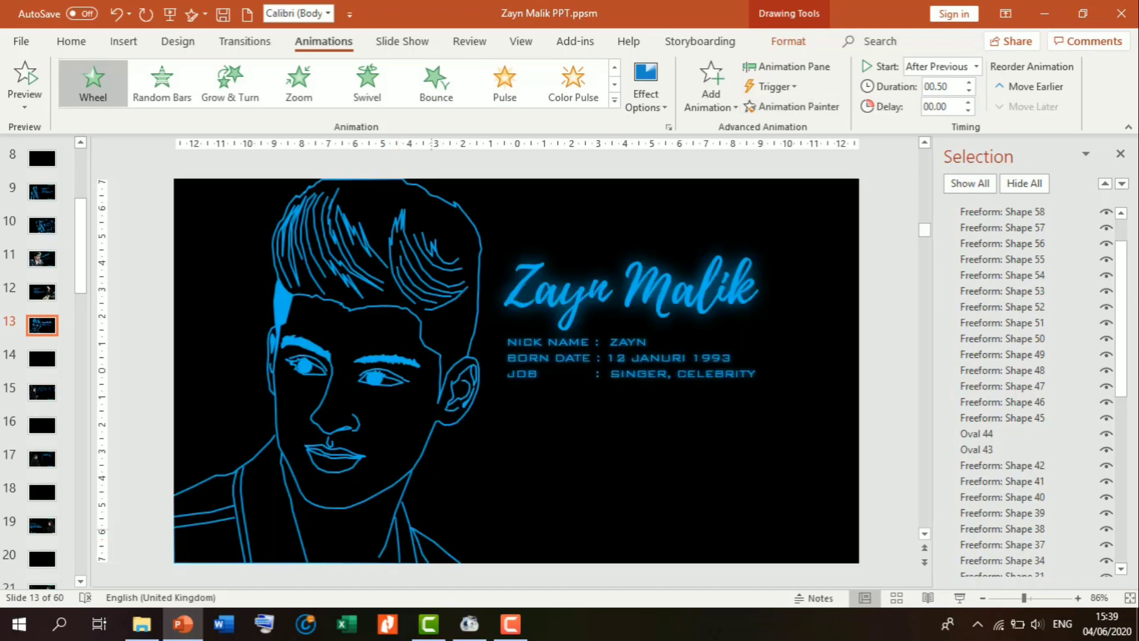
click(817, 108)
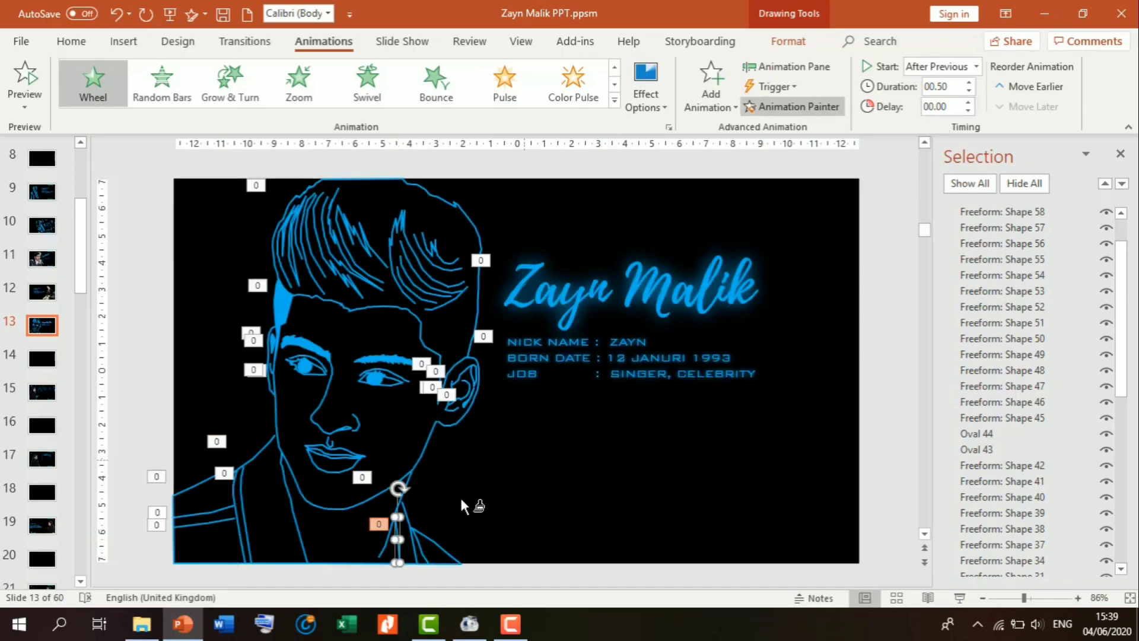
click(411, 527)
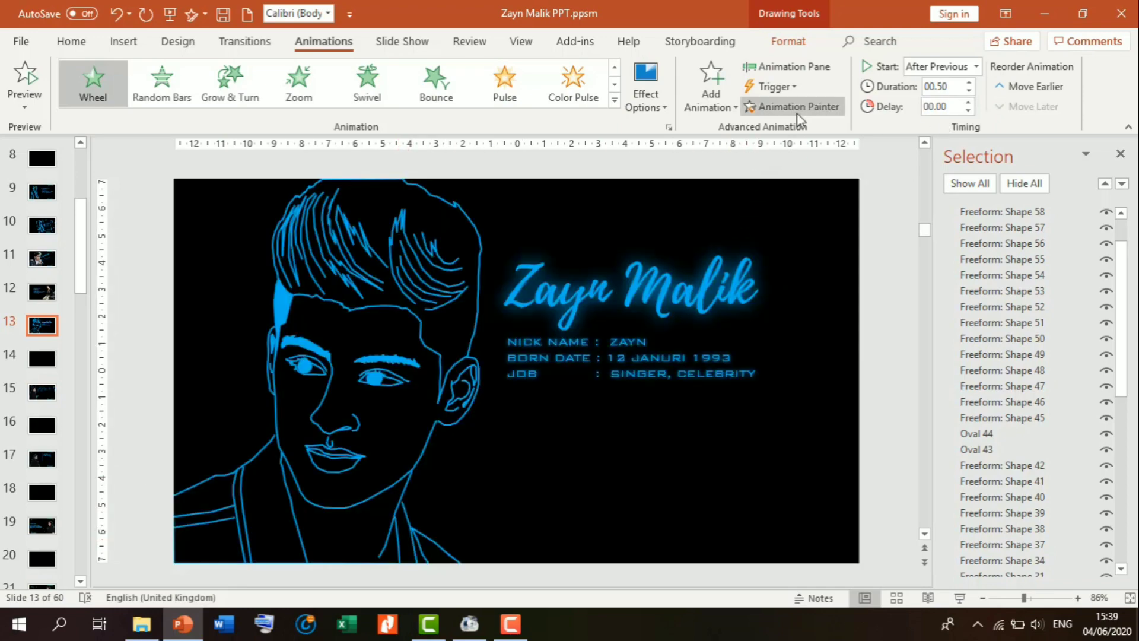
click(800, 108)
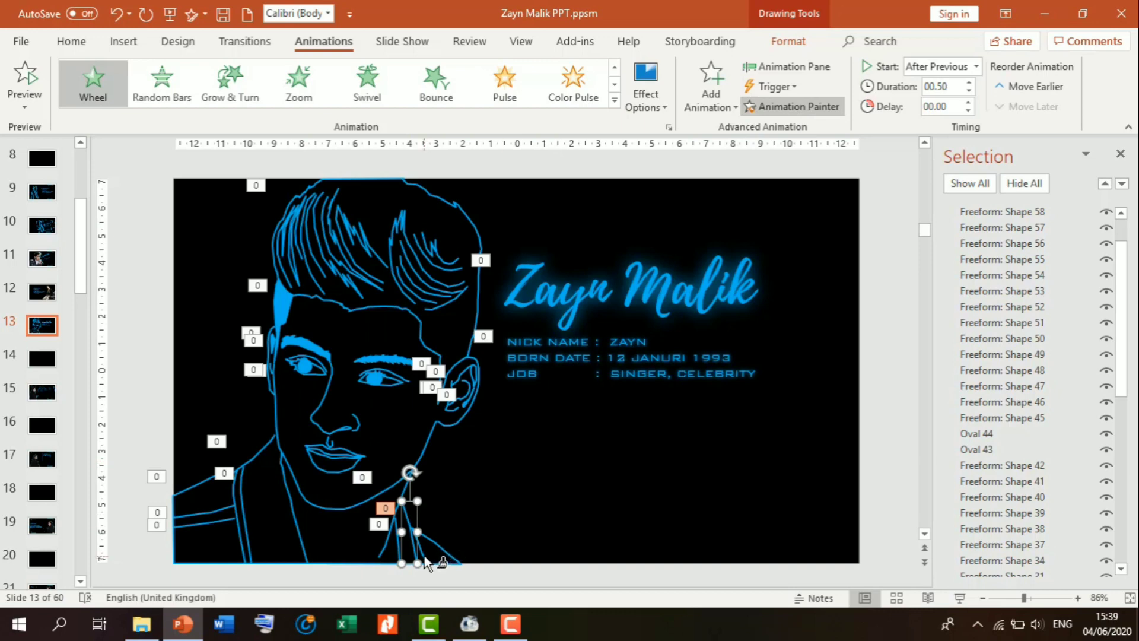
click(426, 560)
click(795, 106)
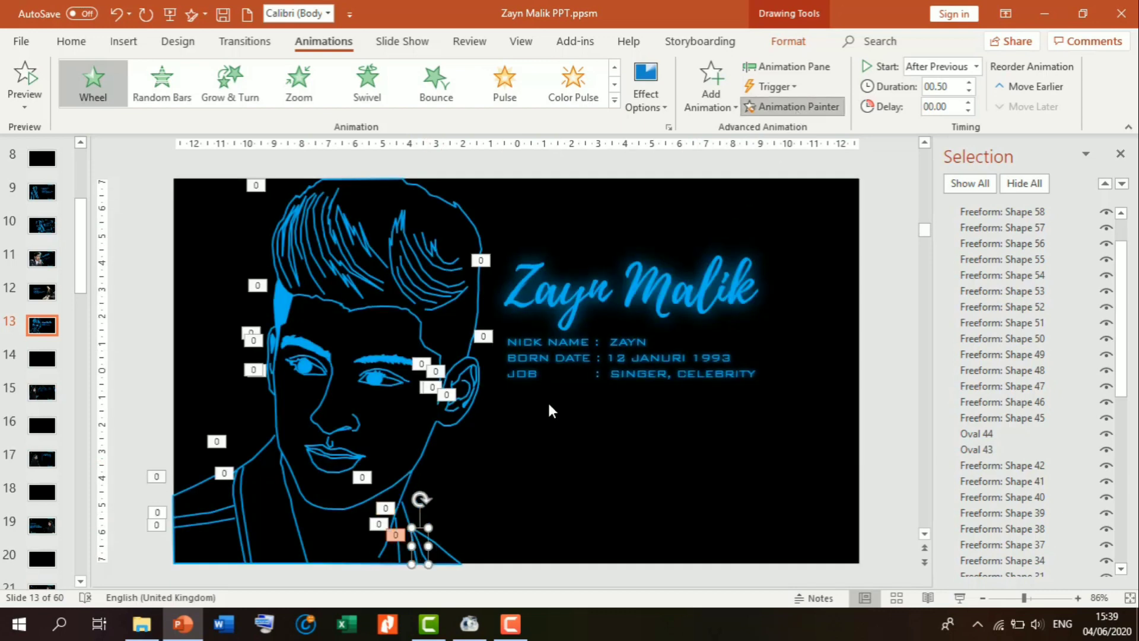
click(447, 553)
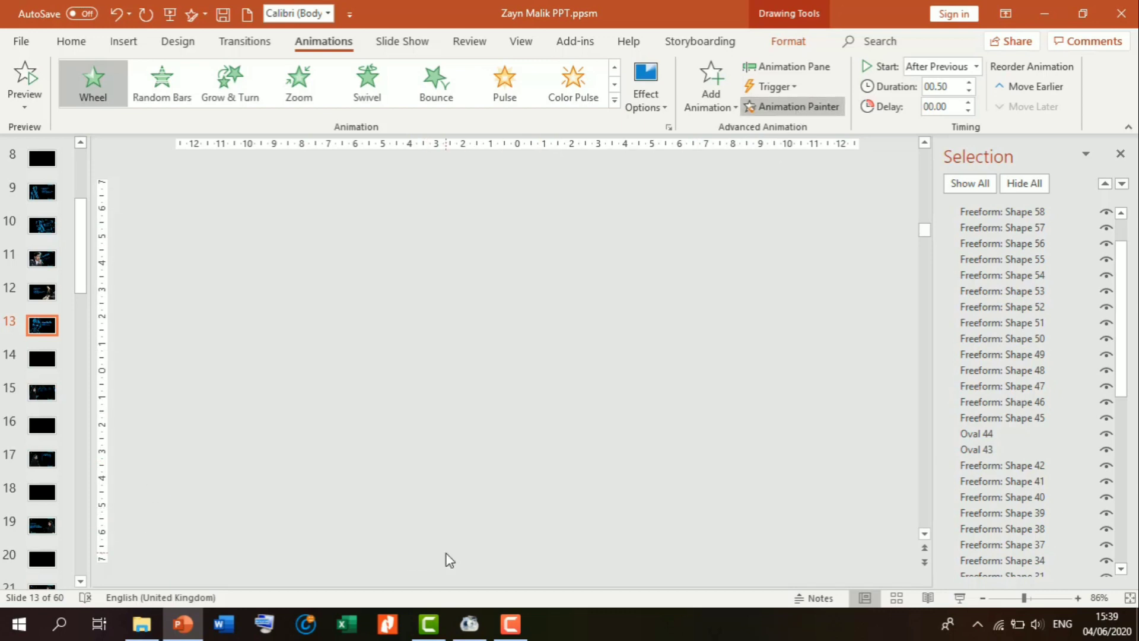
click(795, 107)
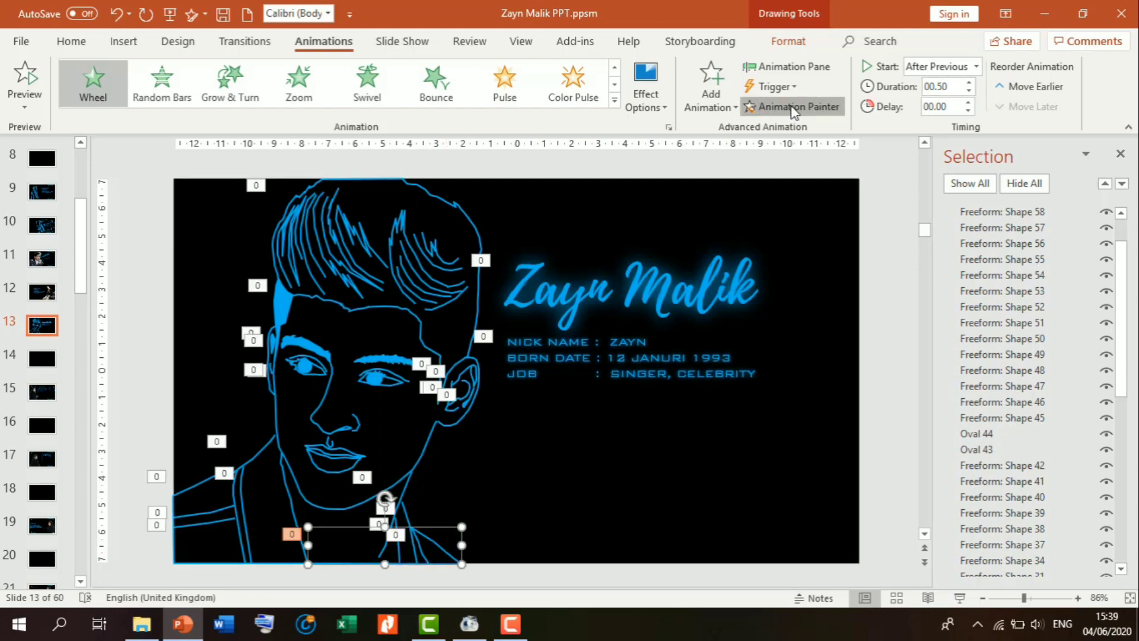
click(321, 351)
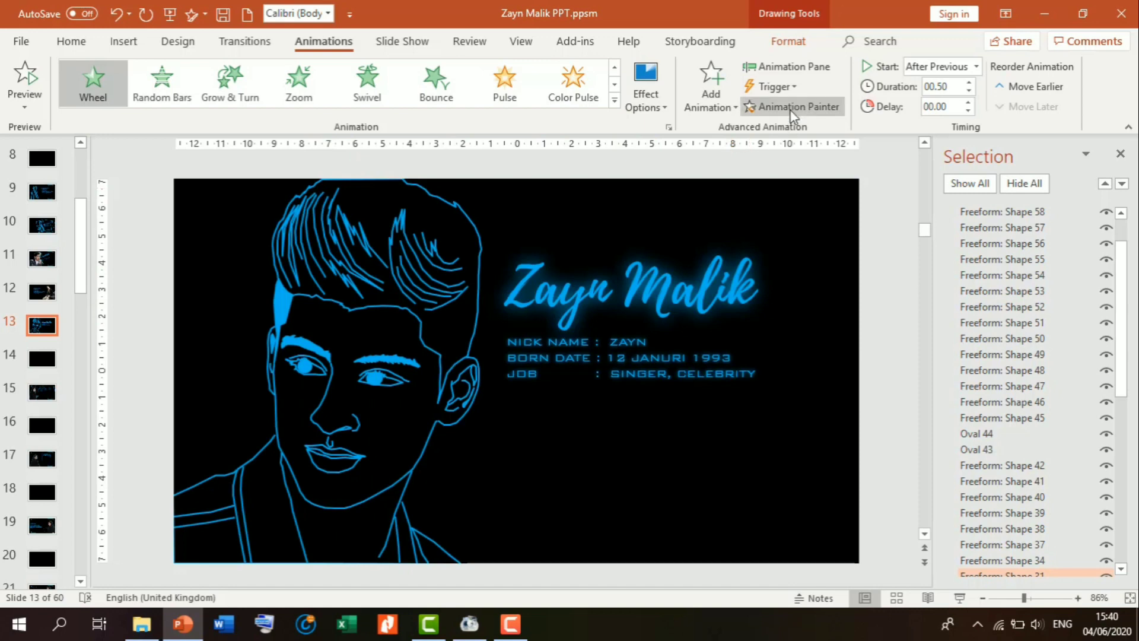
Paint the Wheel animation onto both eyebrows and the nose line
click(791, 108)
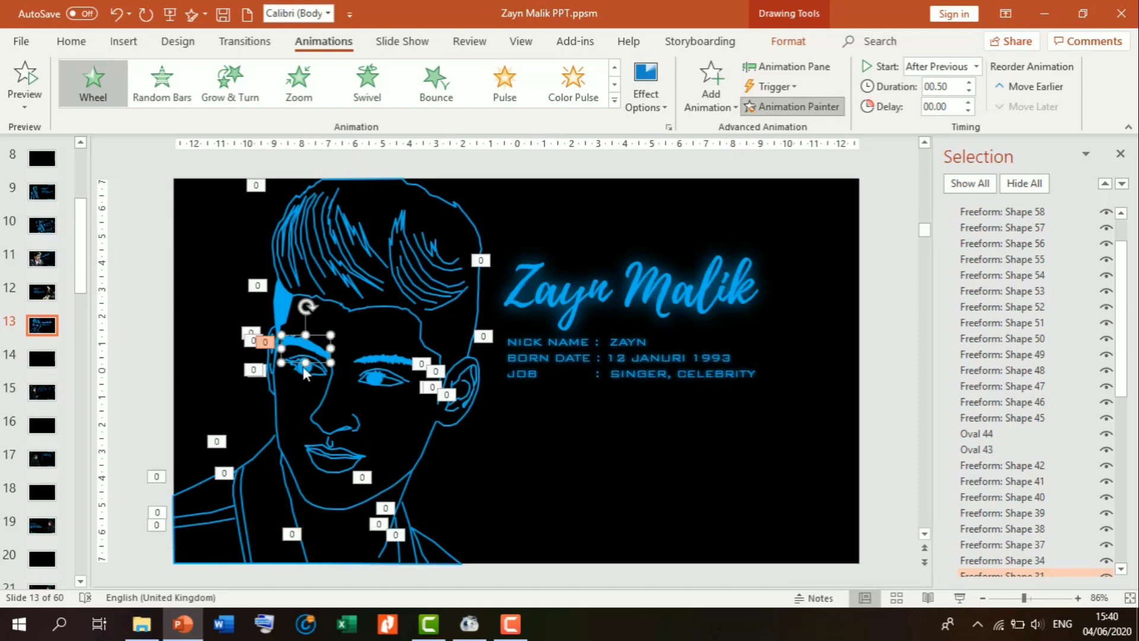
click(323, 396)
click(795, 108)
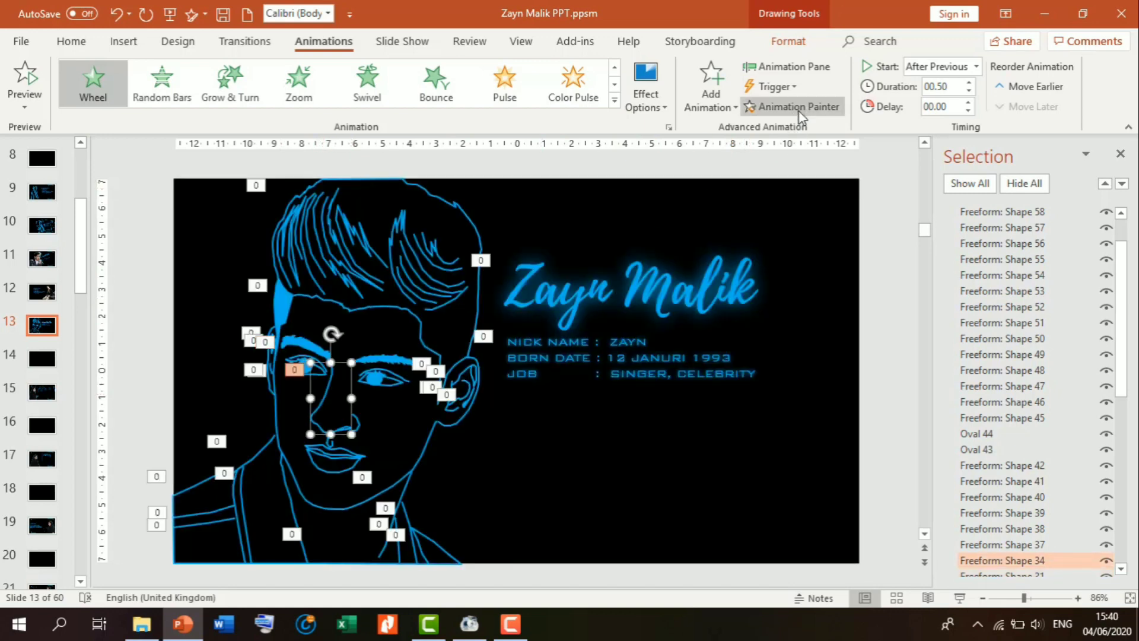
click(359, 427)
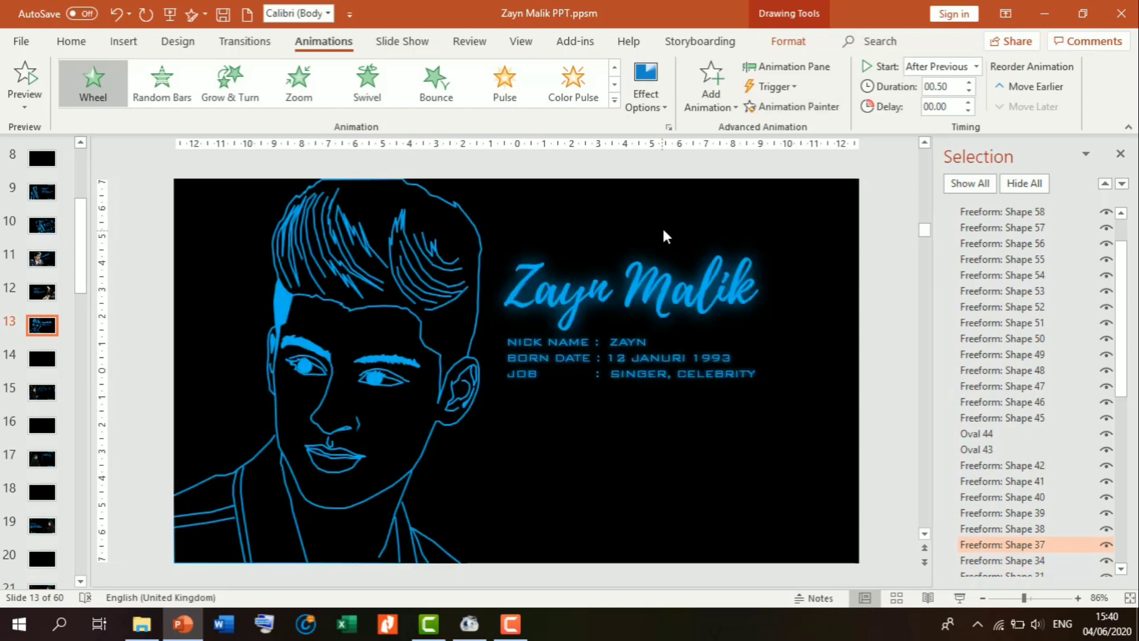
click(795, 112)
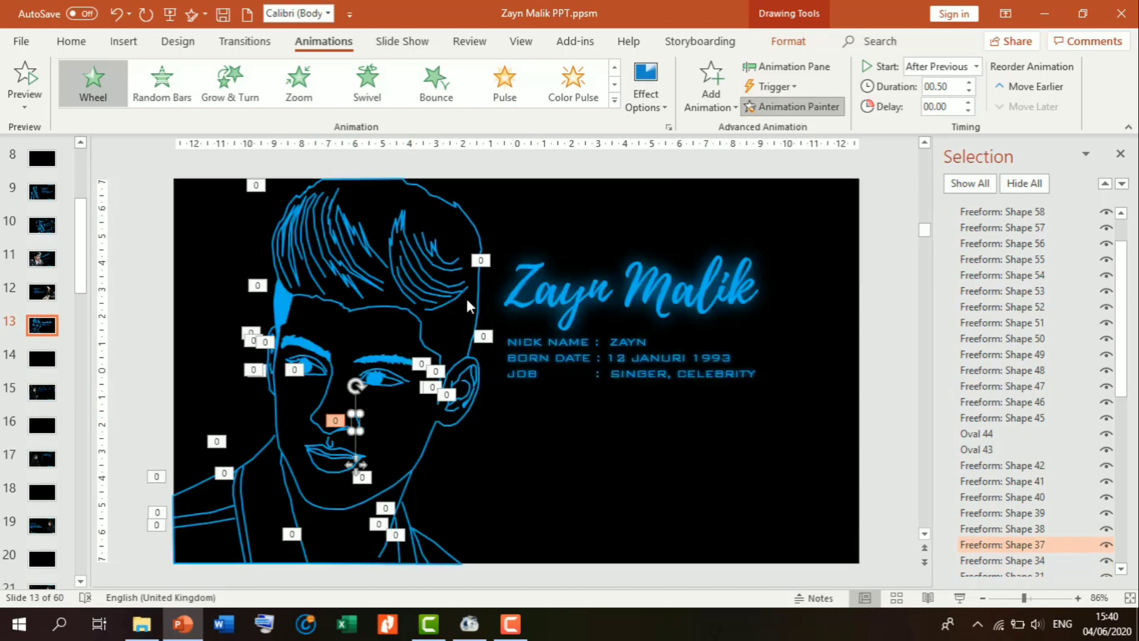
click(390, 359)
Paint the Wheel animation onto the left and right eye shapes and strokes
click(792, 108)
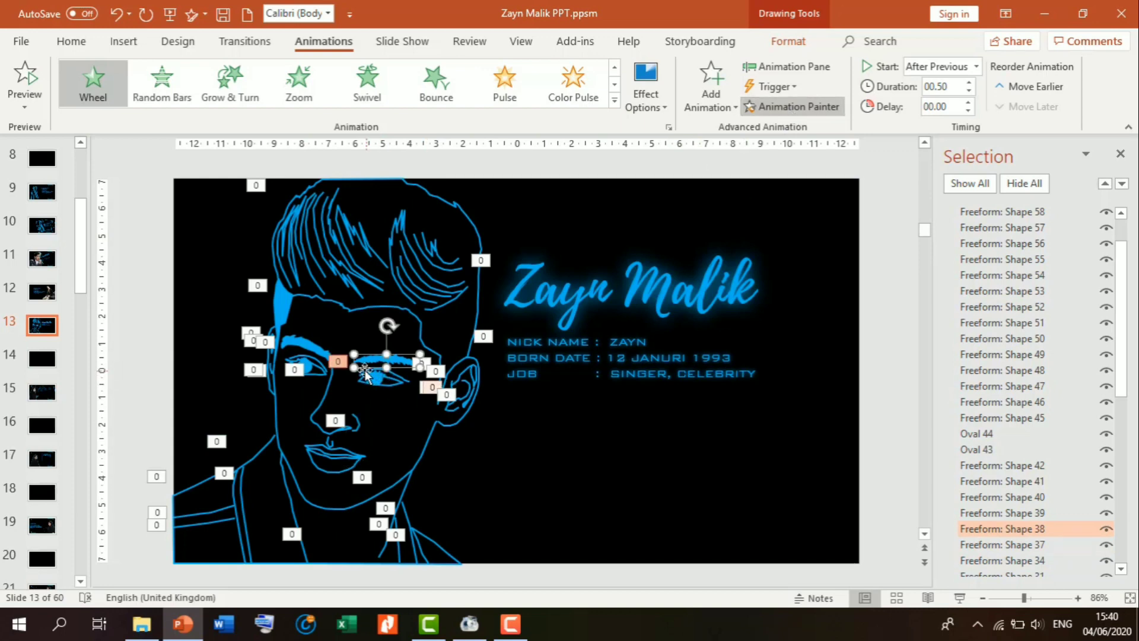
click(319, 364)
click(791, 109)
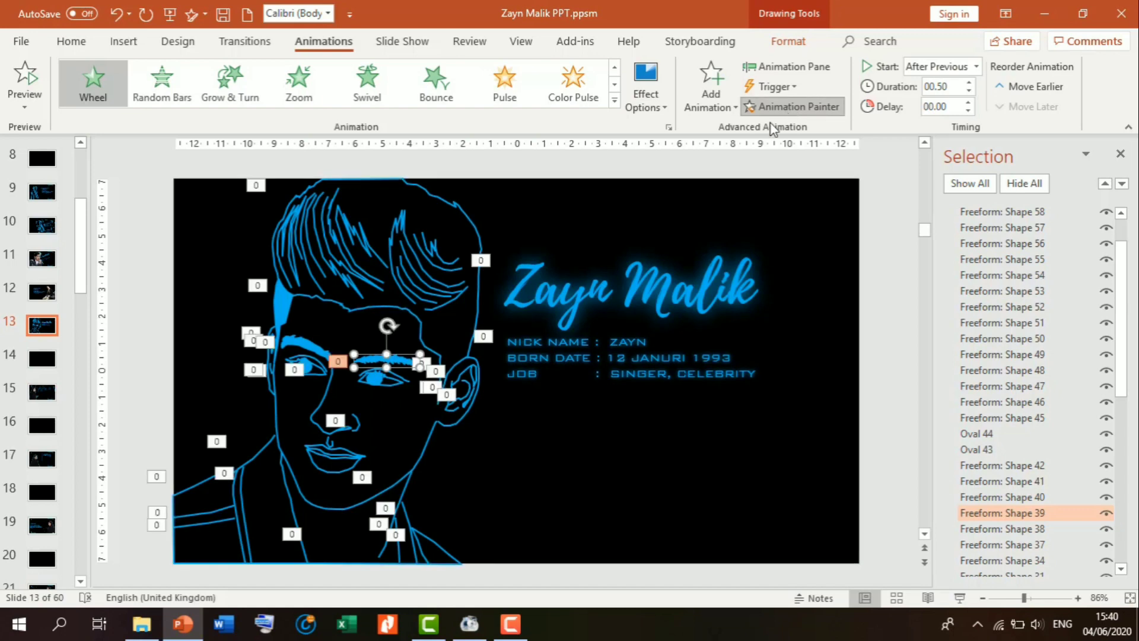
click(395, 375)
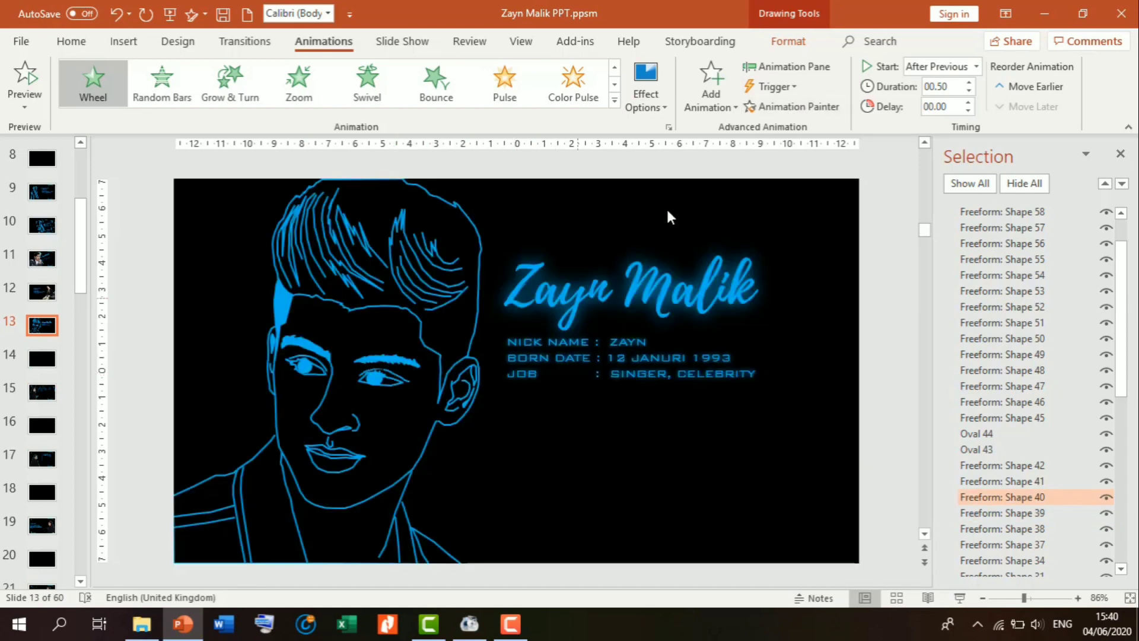
click(788, 108)
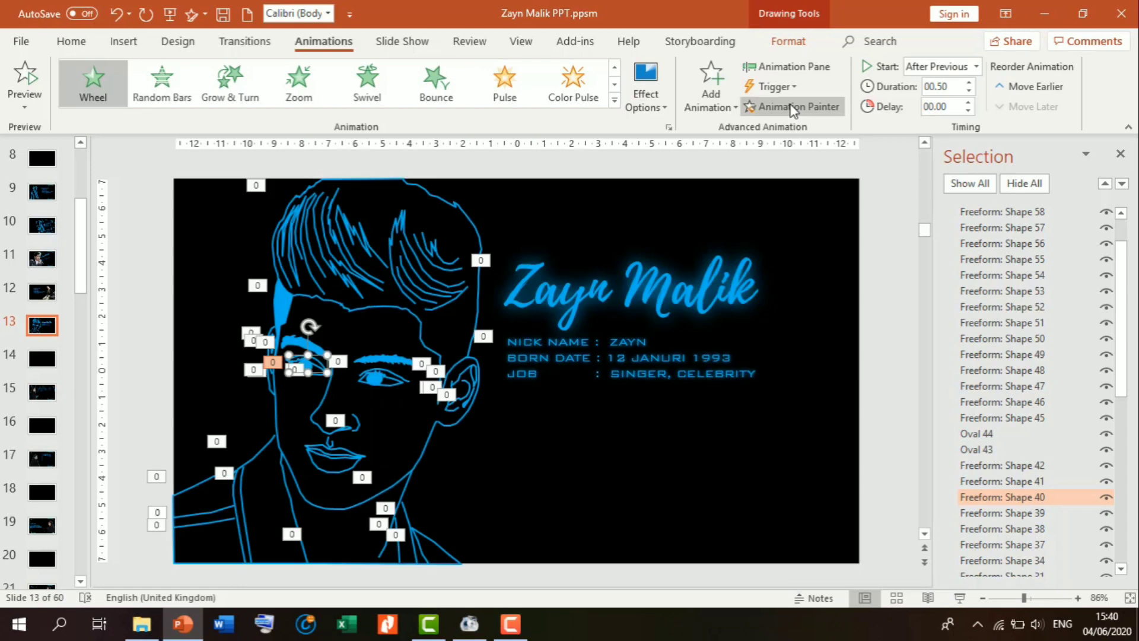
click(394, 385)
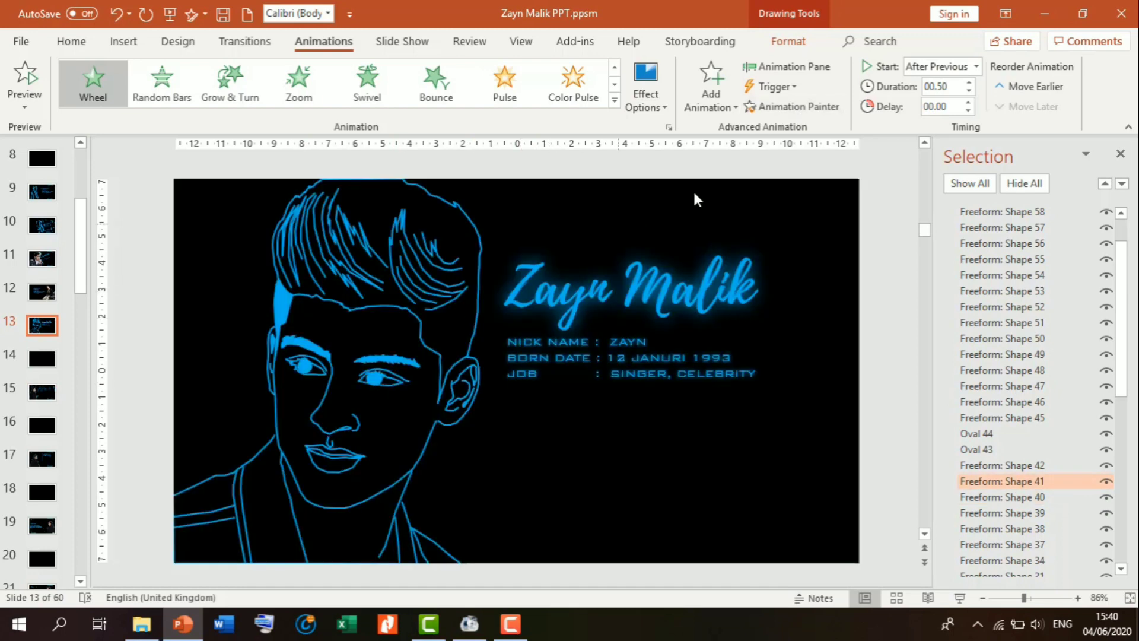
click(789, 108)
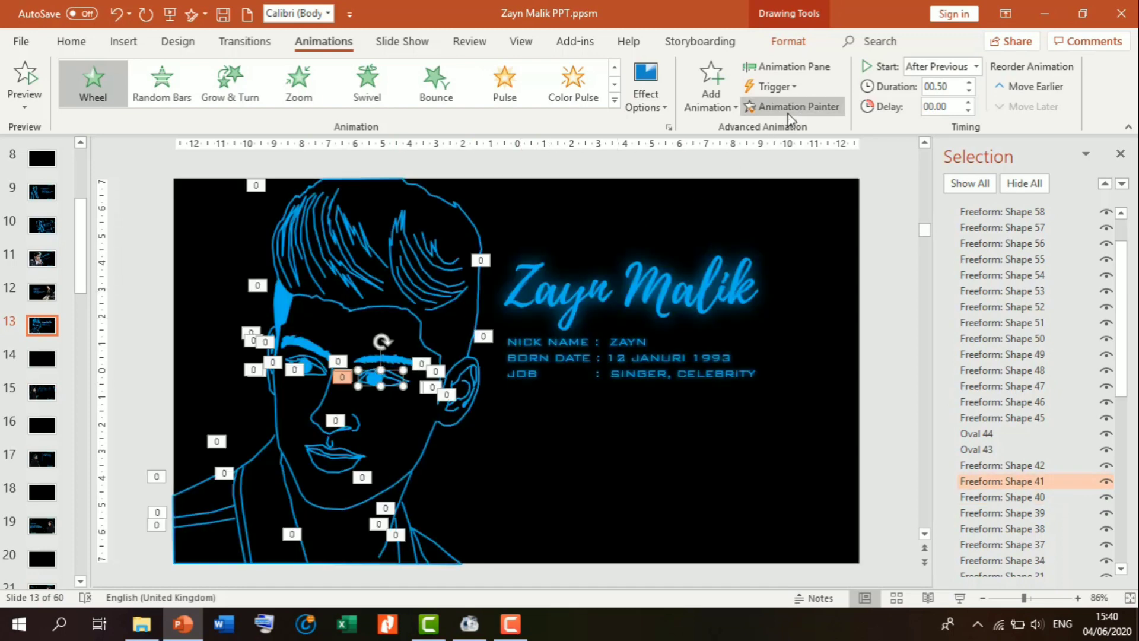
click(309, 372)
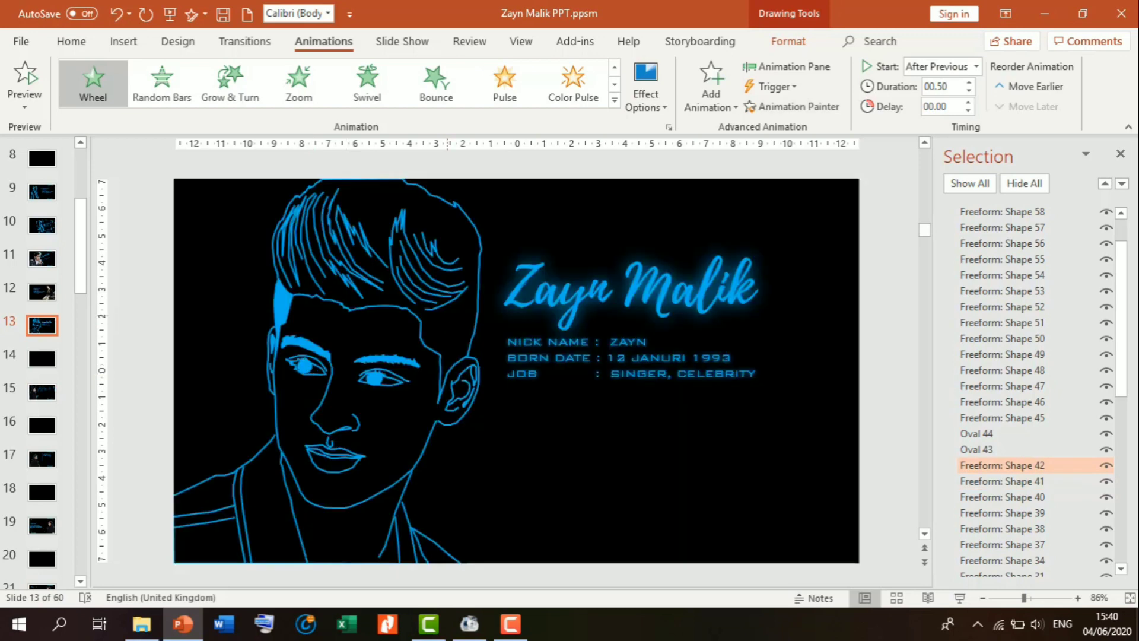
click(782, 110)
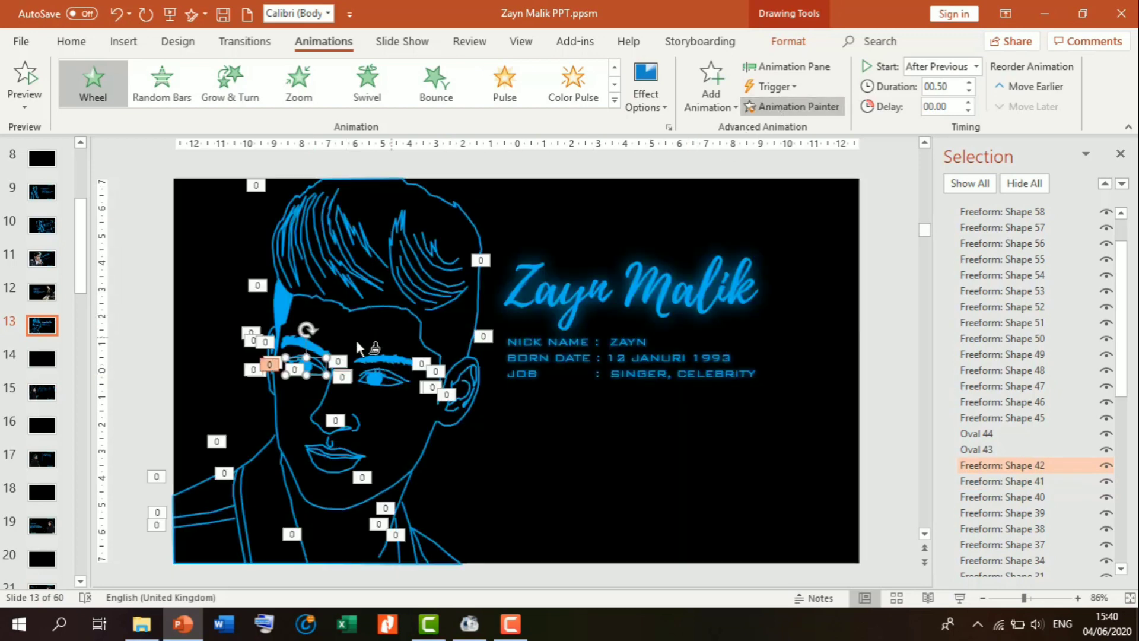
click(311, 373)
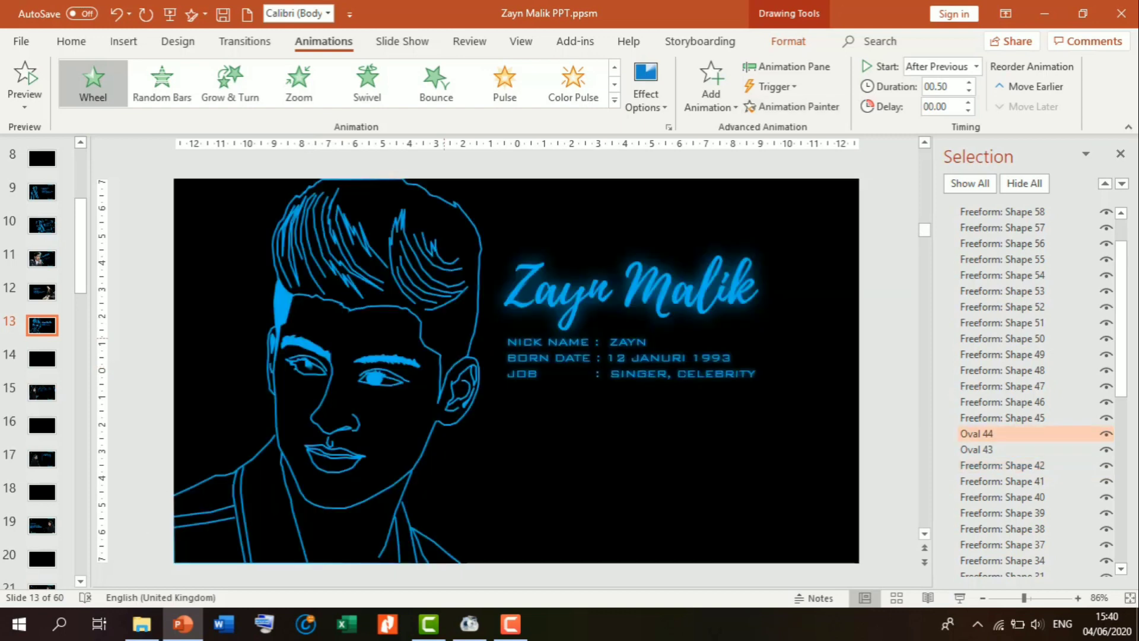
click(783, 110)
click(378, 380)
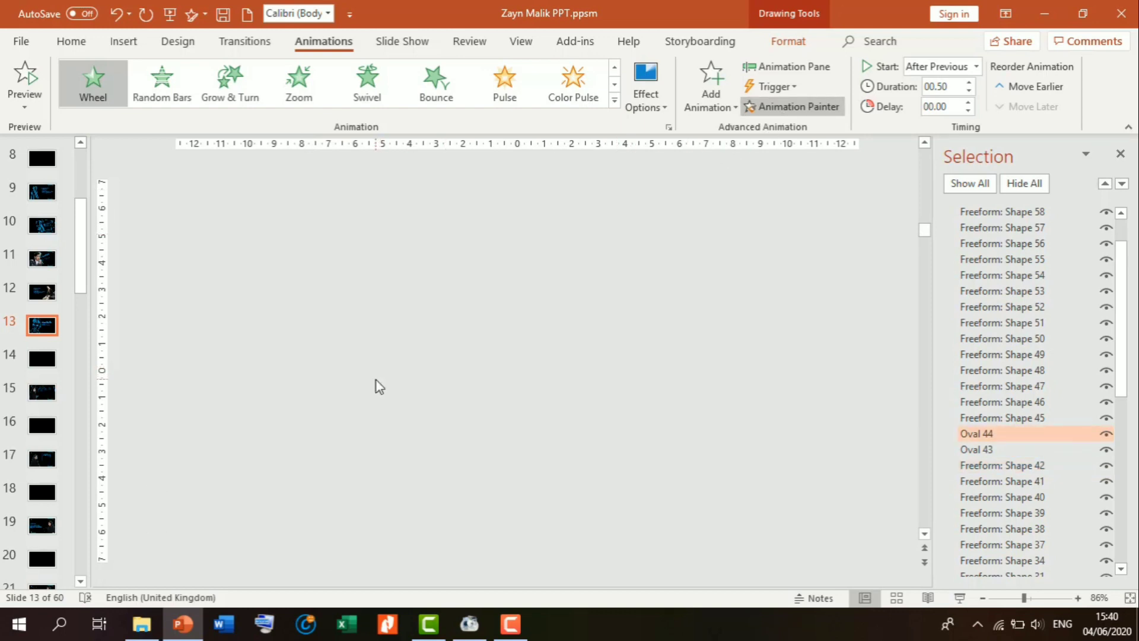
Paint the Wheel animation onto the lip outlines, including the lower lip
click(799, 109)
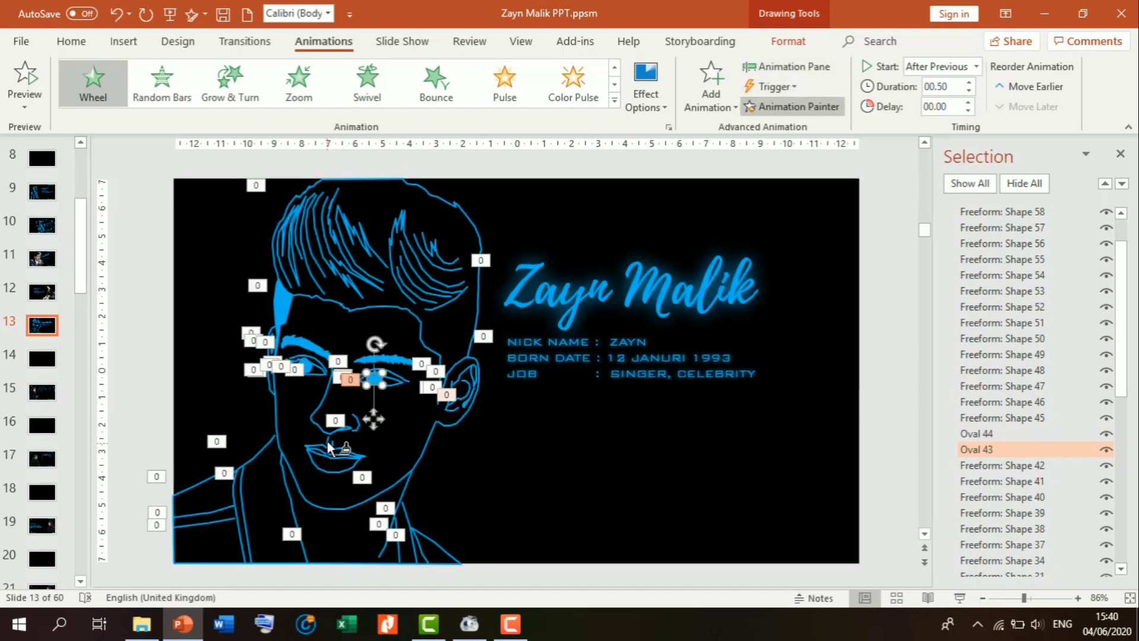
click(330, 446)
click(771, 108)
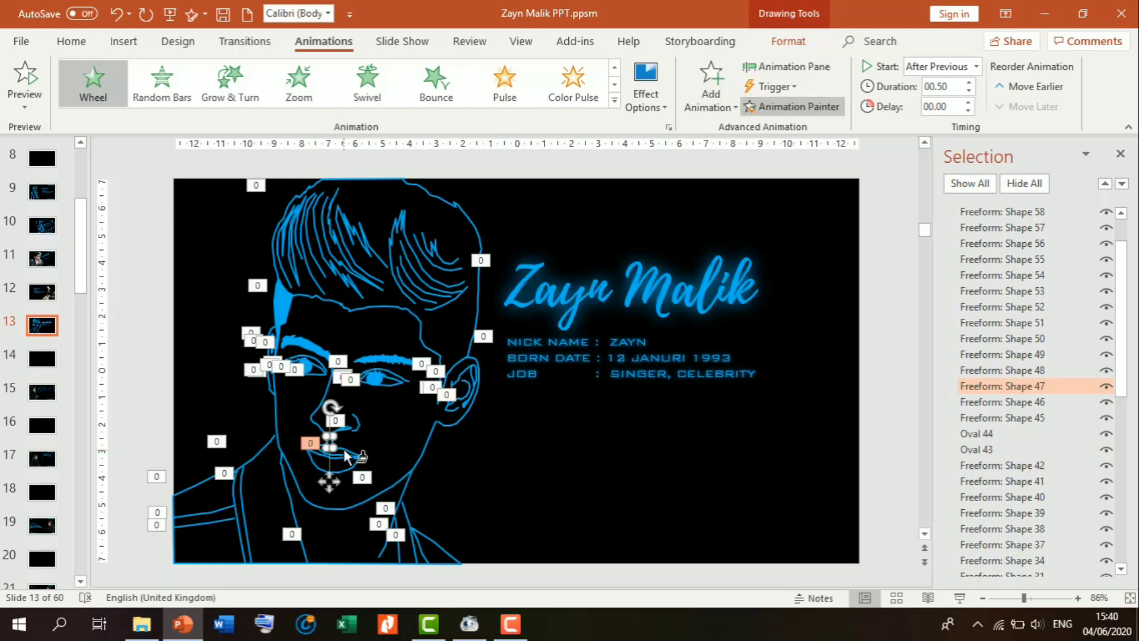
click(345, 453)
click(785, 106)
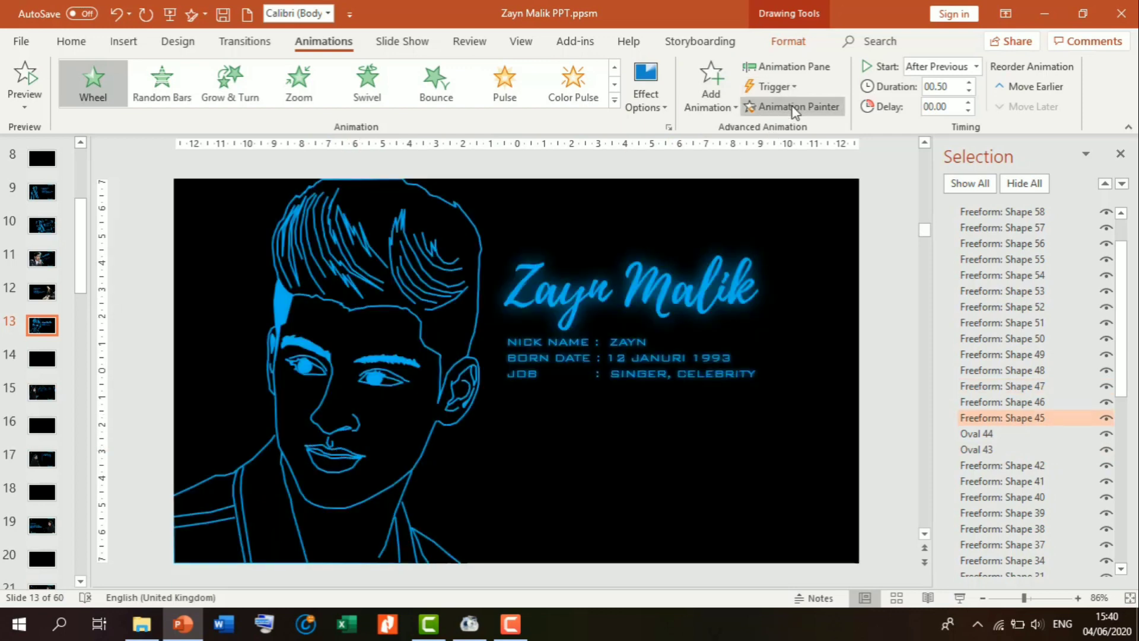
click(347, 477)
click(813, 109)
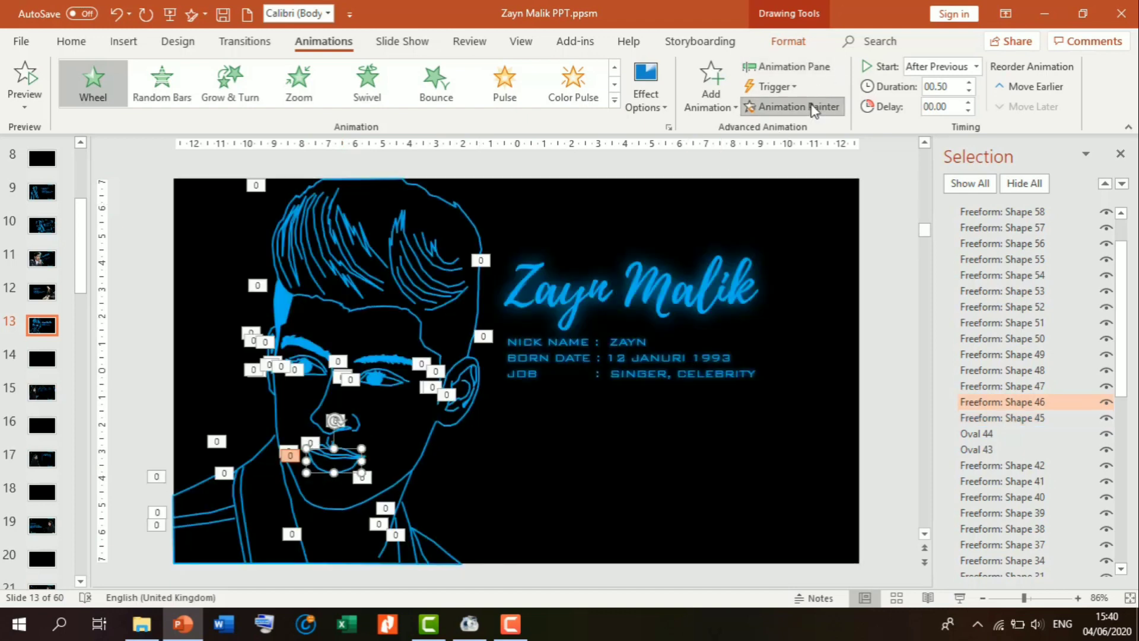
Paint the Wheel animation onto the first group of hair strokes
click(285, 276)
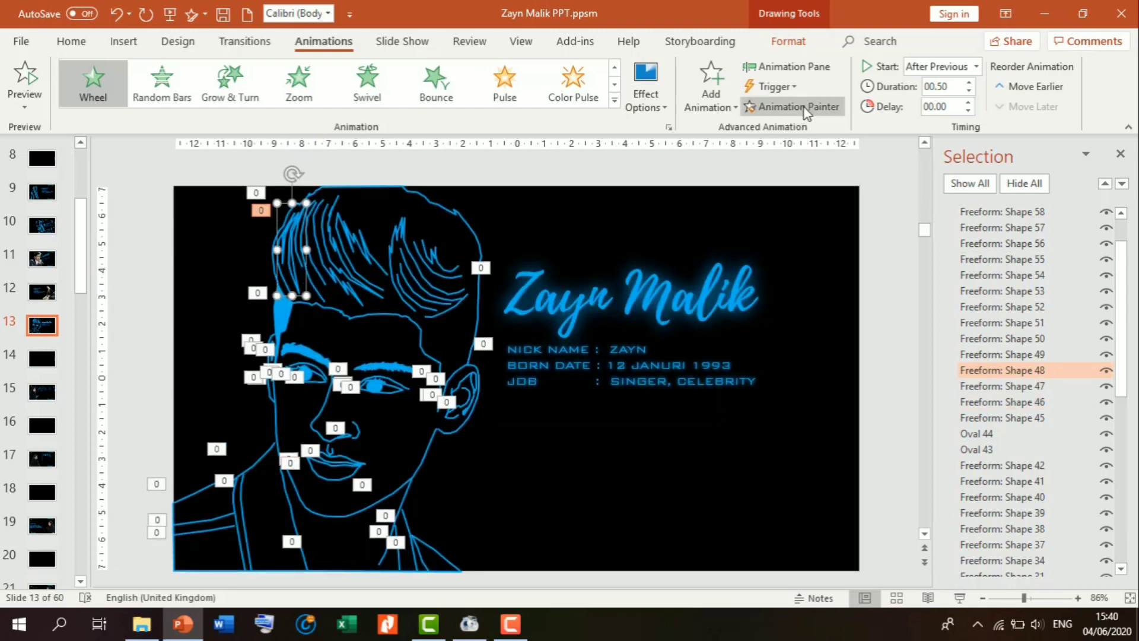
click(796, 107)
click(314, 287)
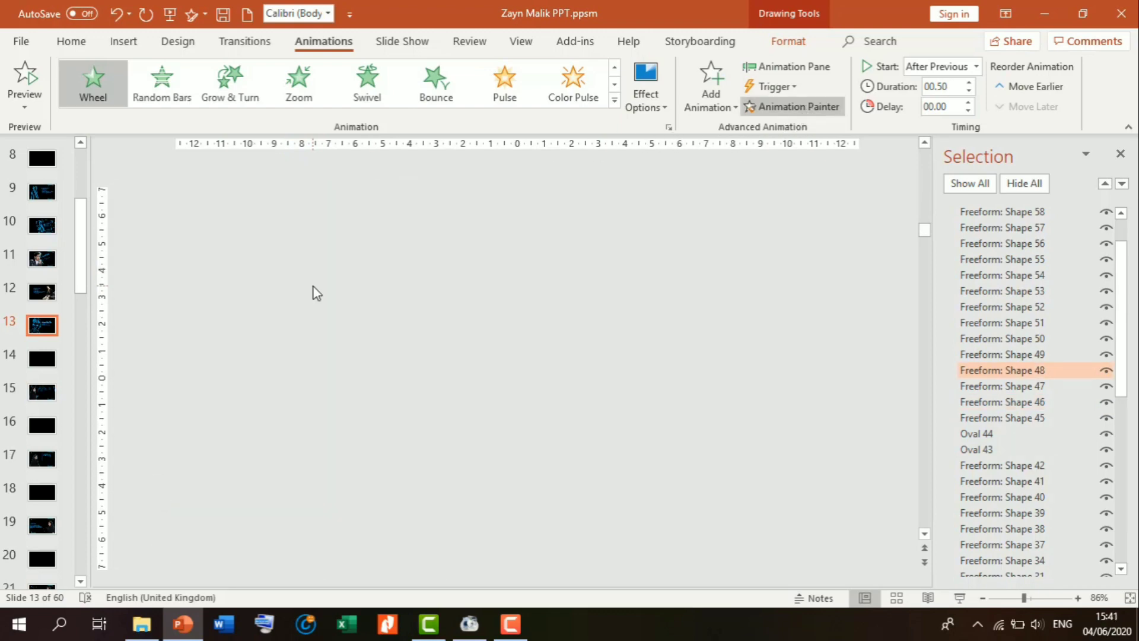
click(795, 107)
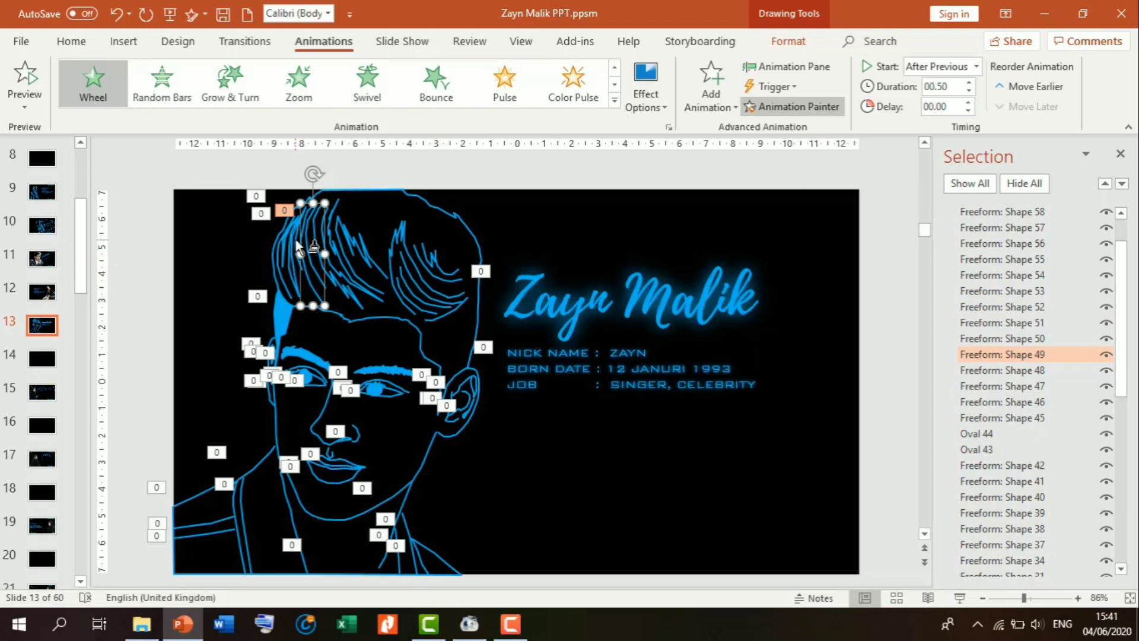
click(297, 243)
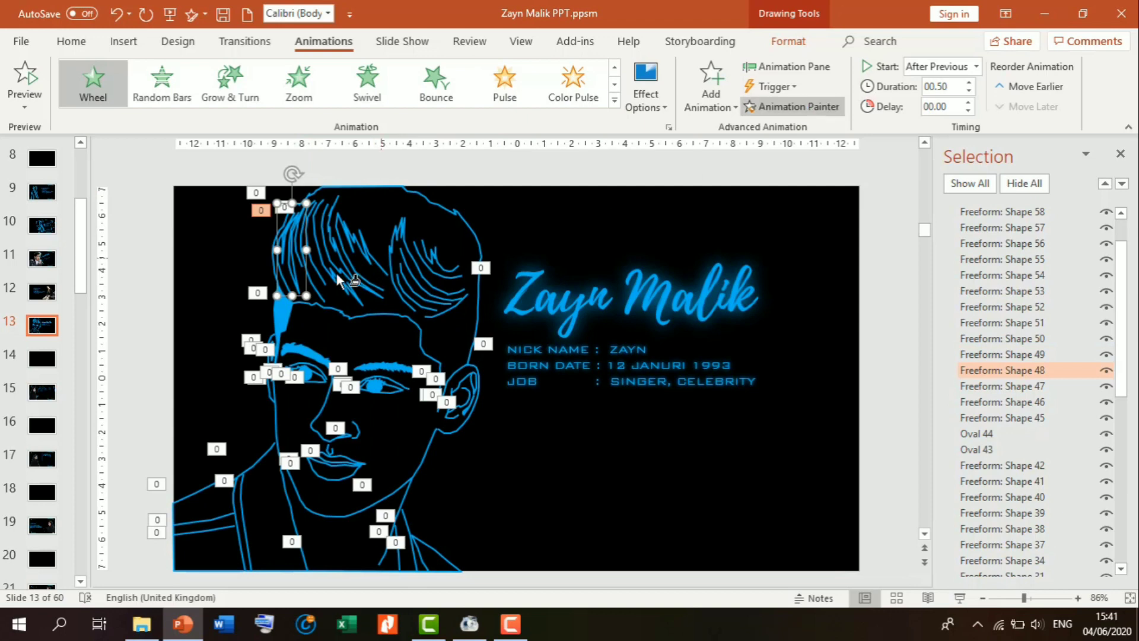
click(320, 284)
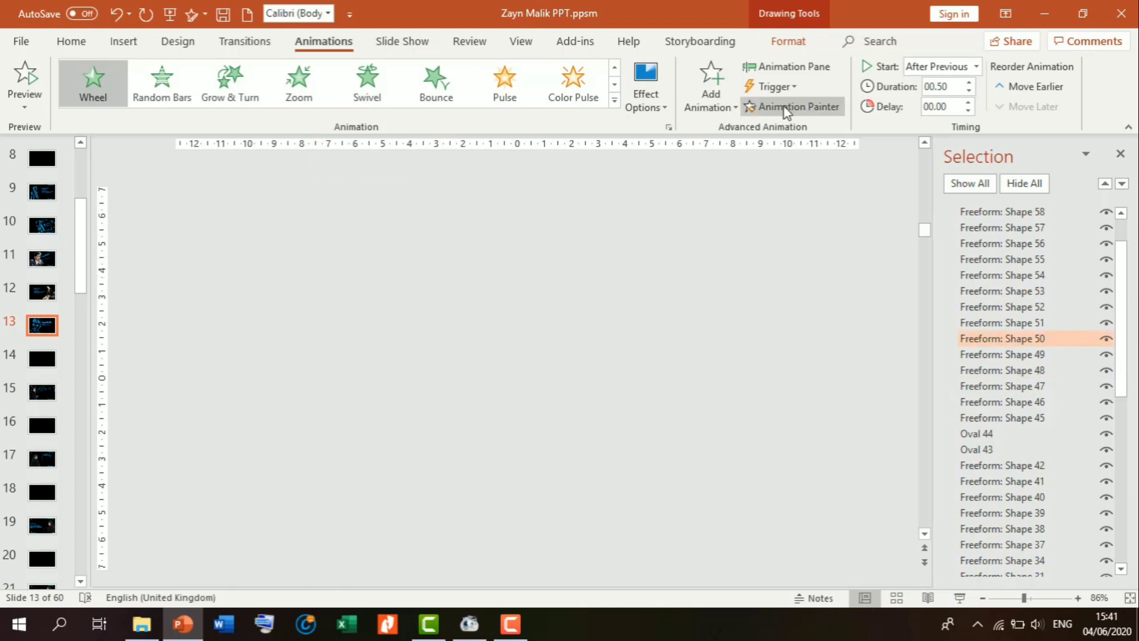
click(786, 106)
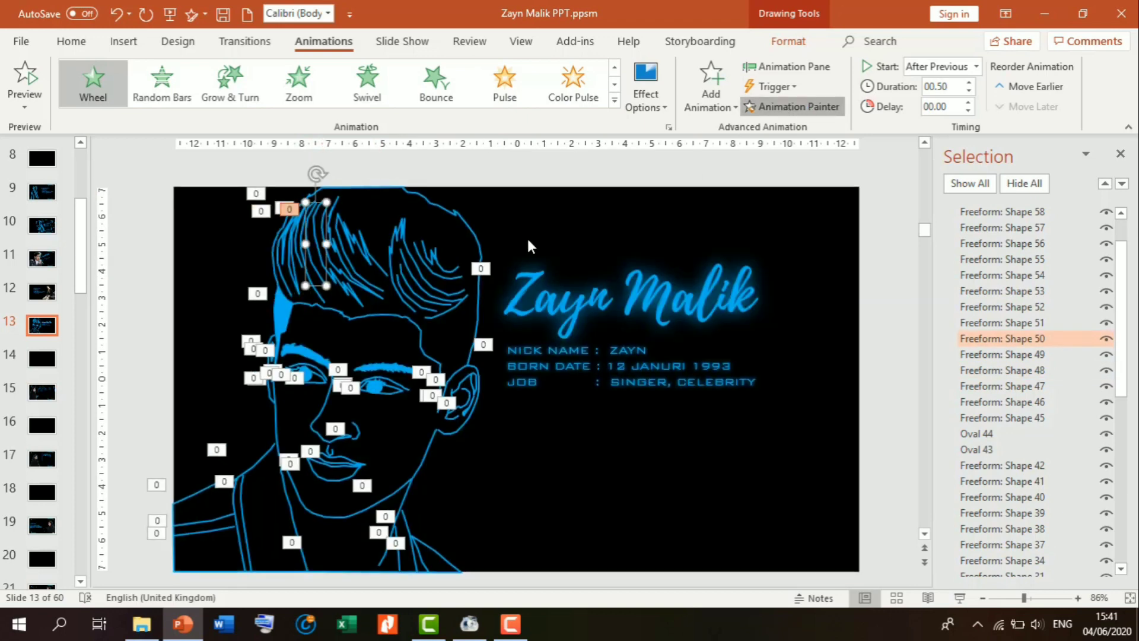
click(347, 288)
click(789, 107)
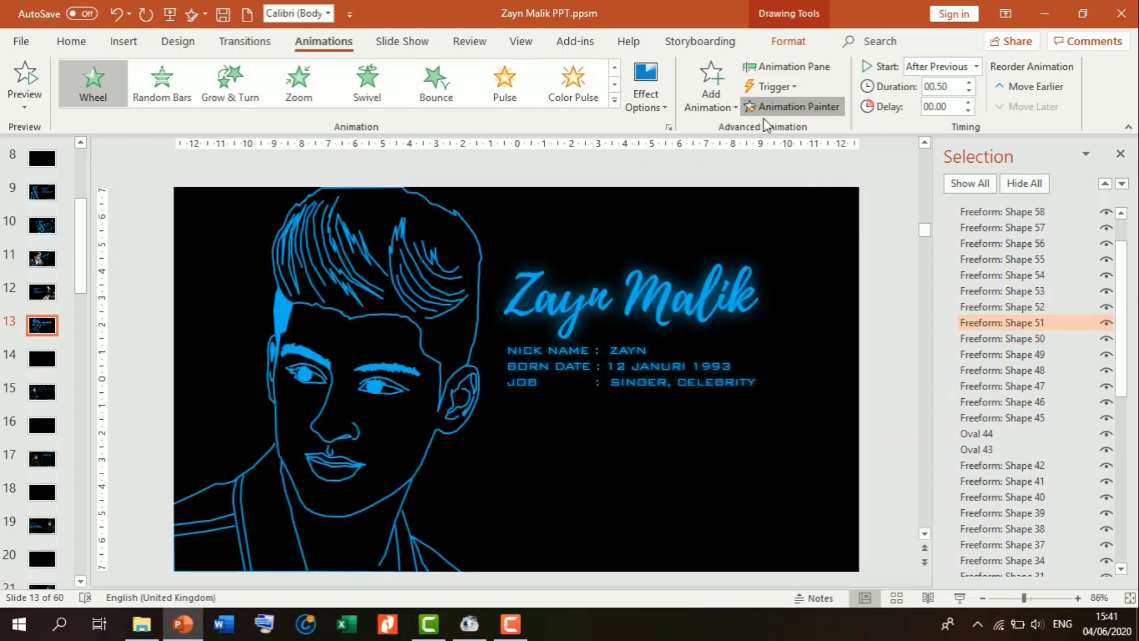
click(379, 297)
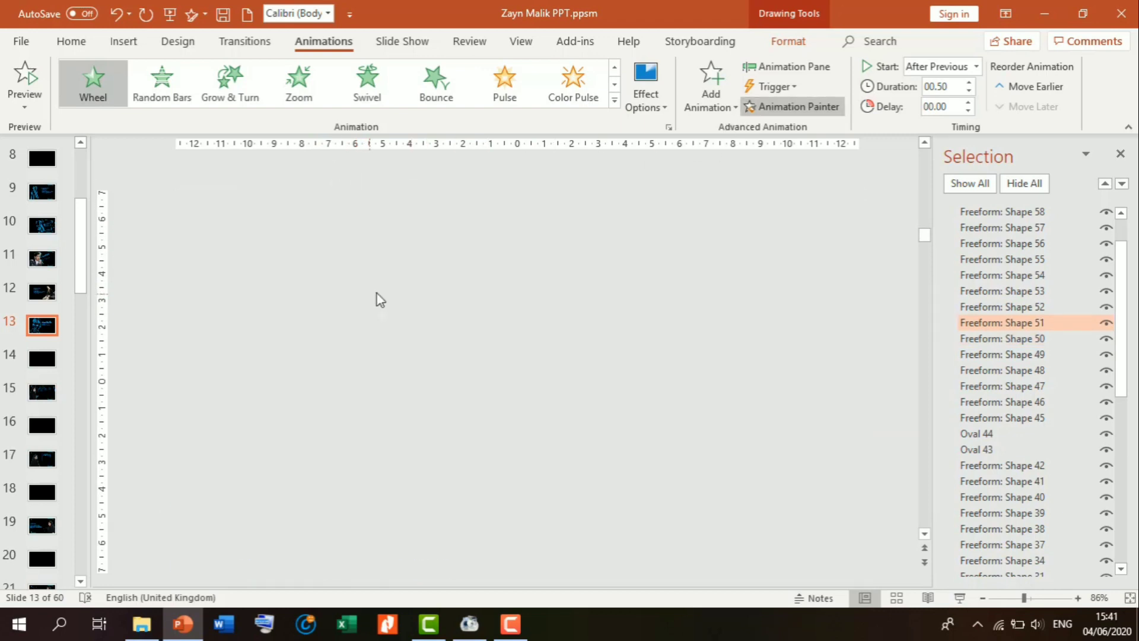
click(787, 107)
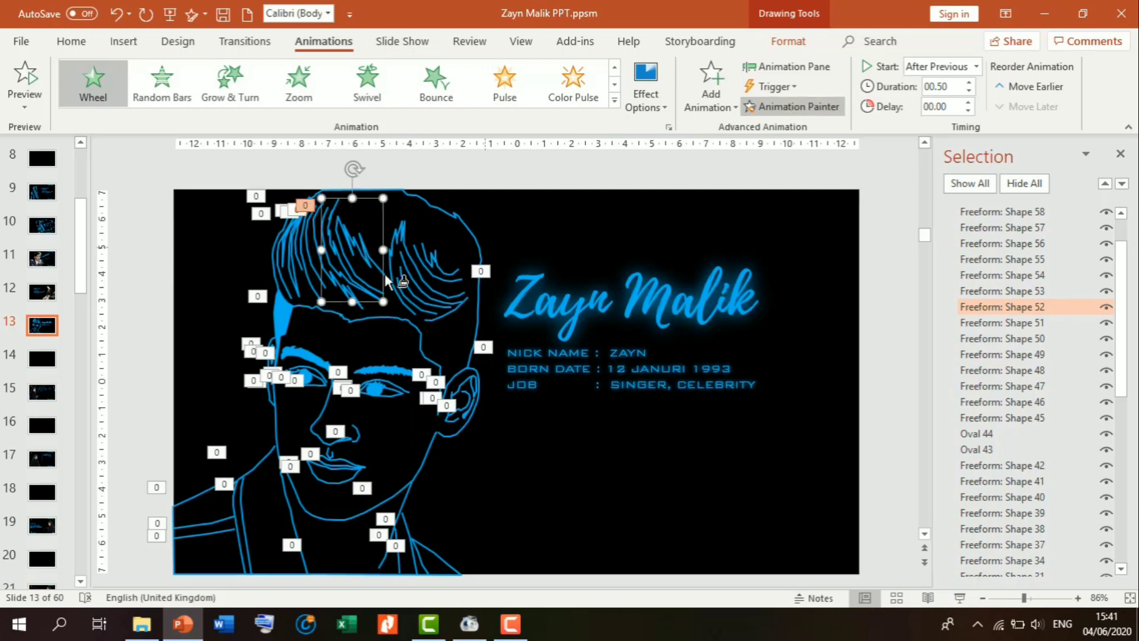
click(375, 292)
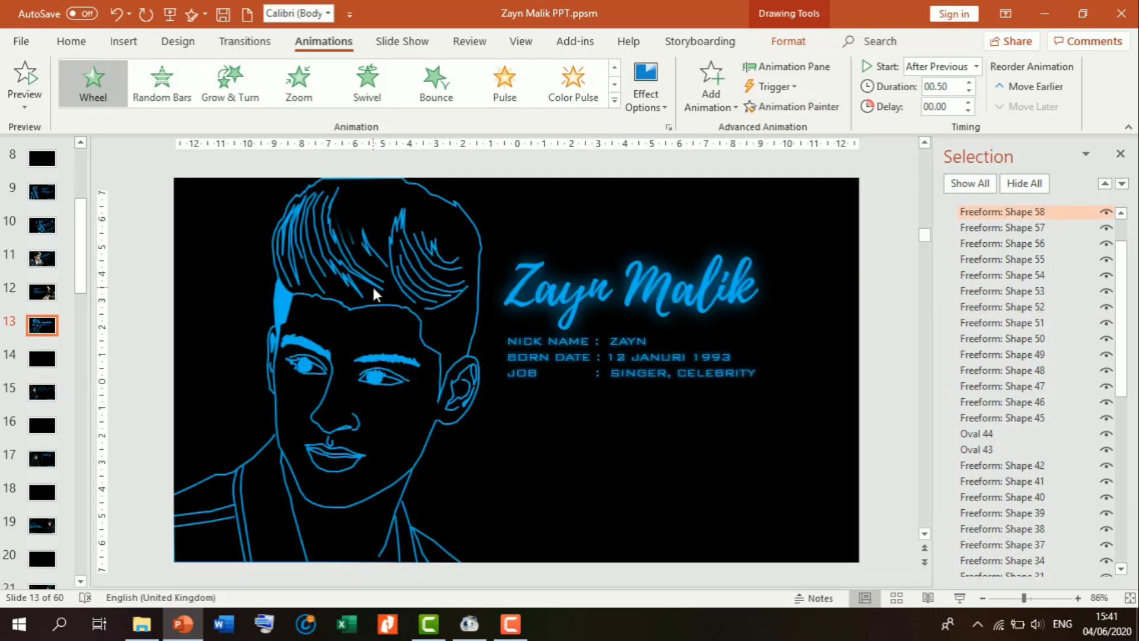
Paint the Wheel animation onto the remaining hair strokes, through the last one
click(798, 107)
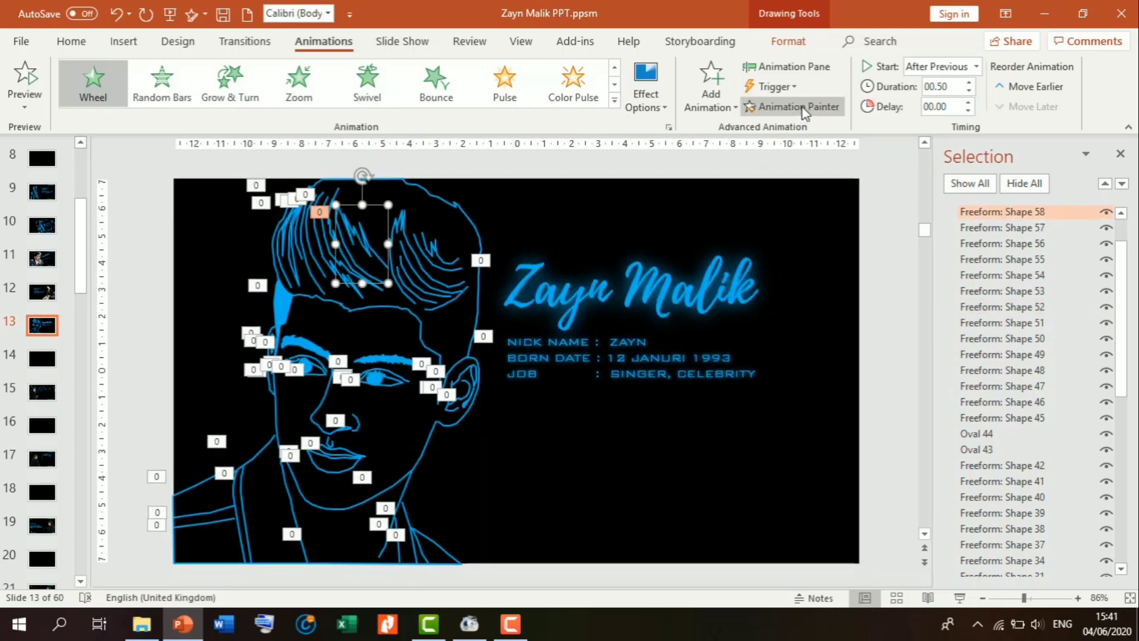
click(442, 300)
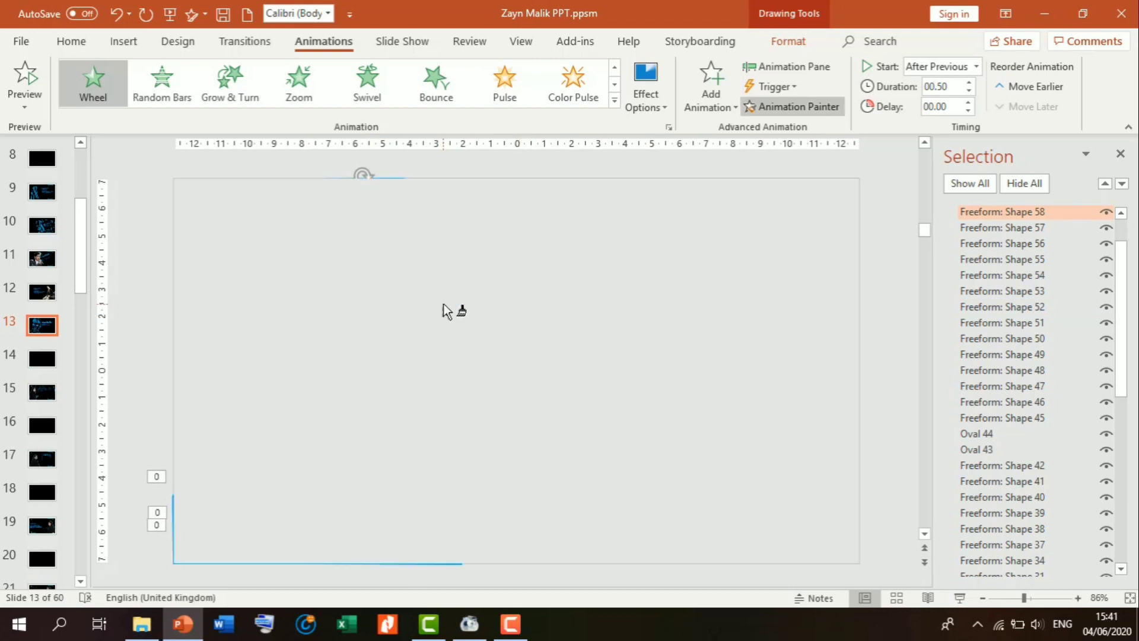
click(798, 107)
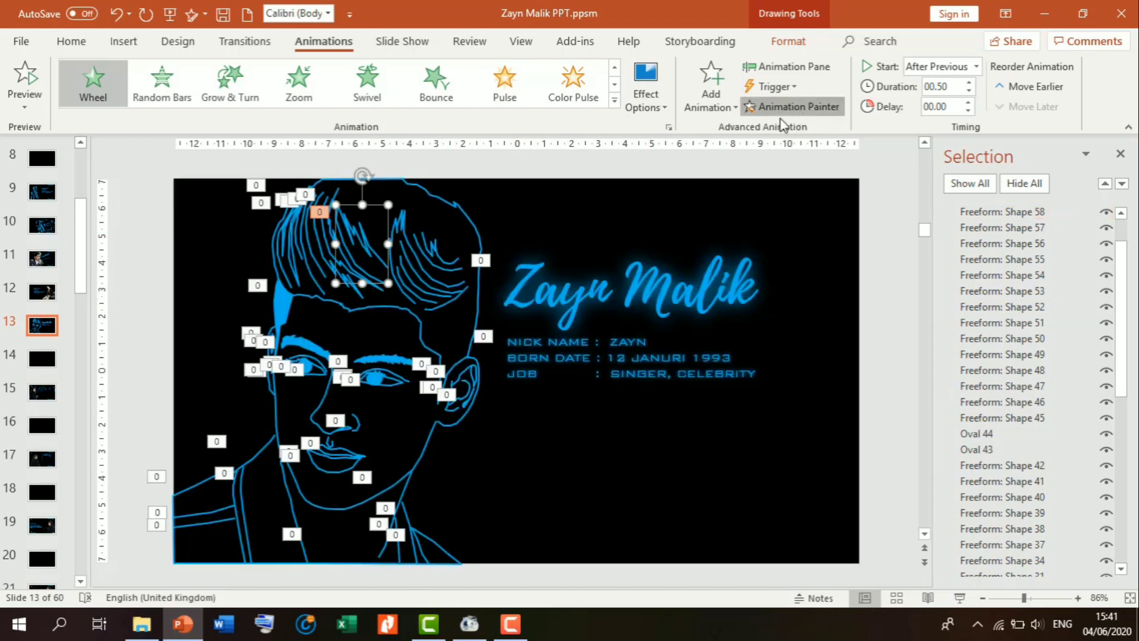
click(389, 255)
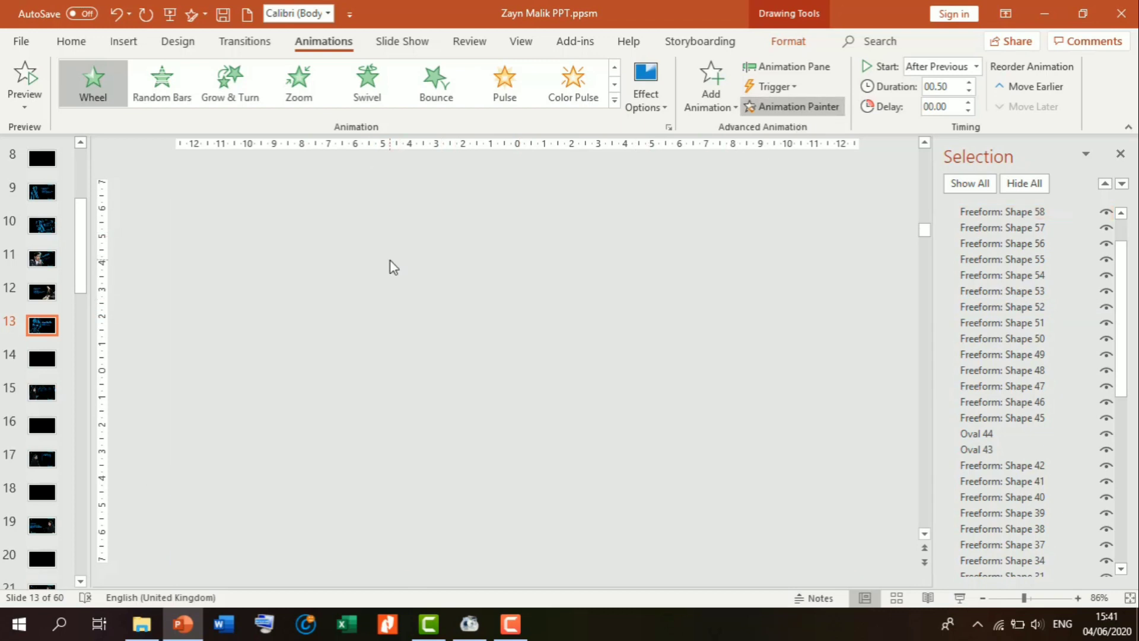
click(778, 109)
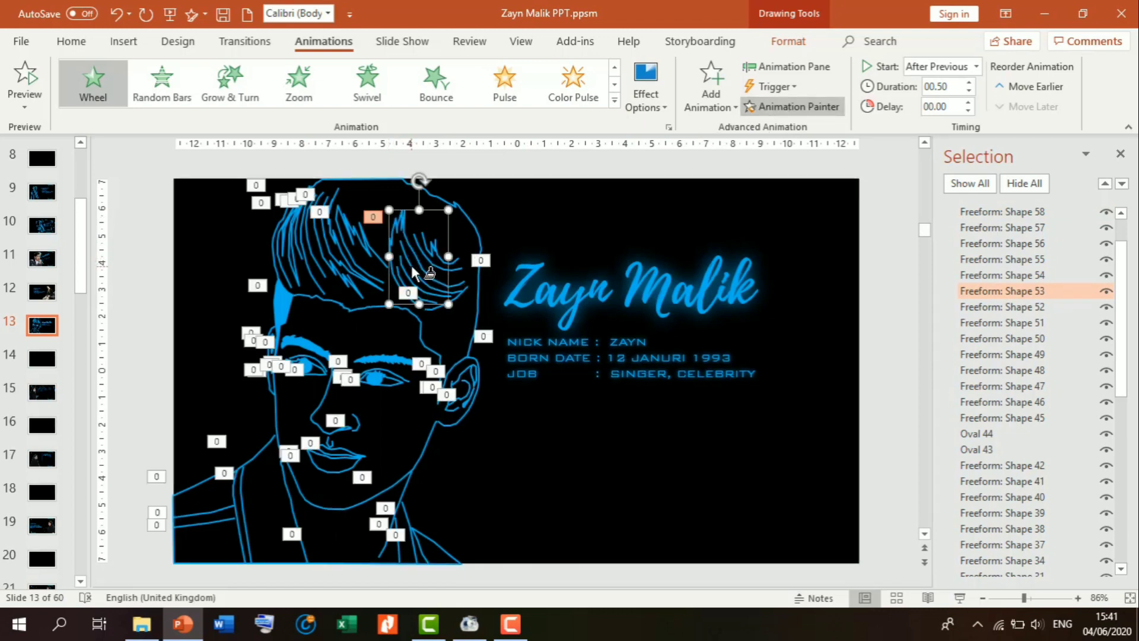
click(410, 263)
click(786, 110)
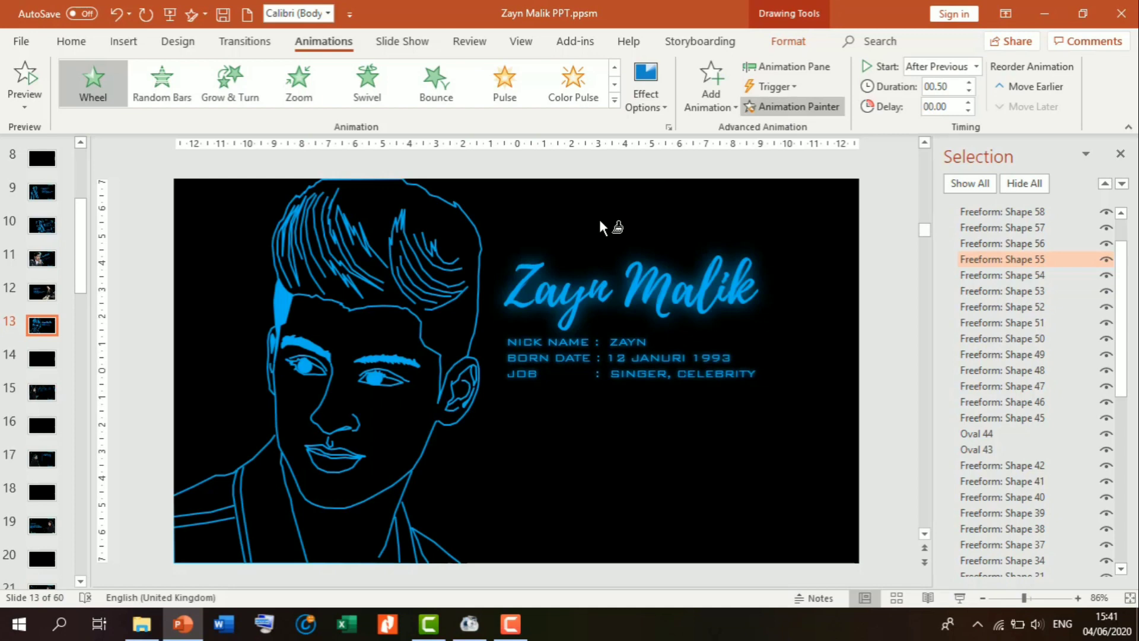
click(411, 281)
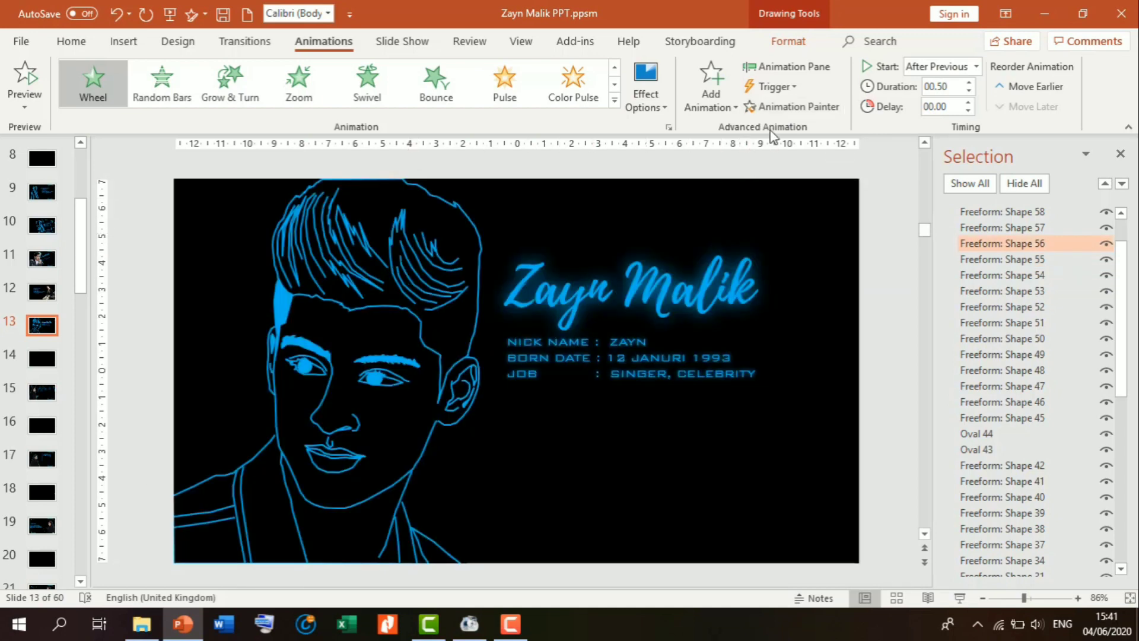
click(794, 110)
click(418, 296)
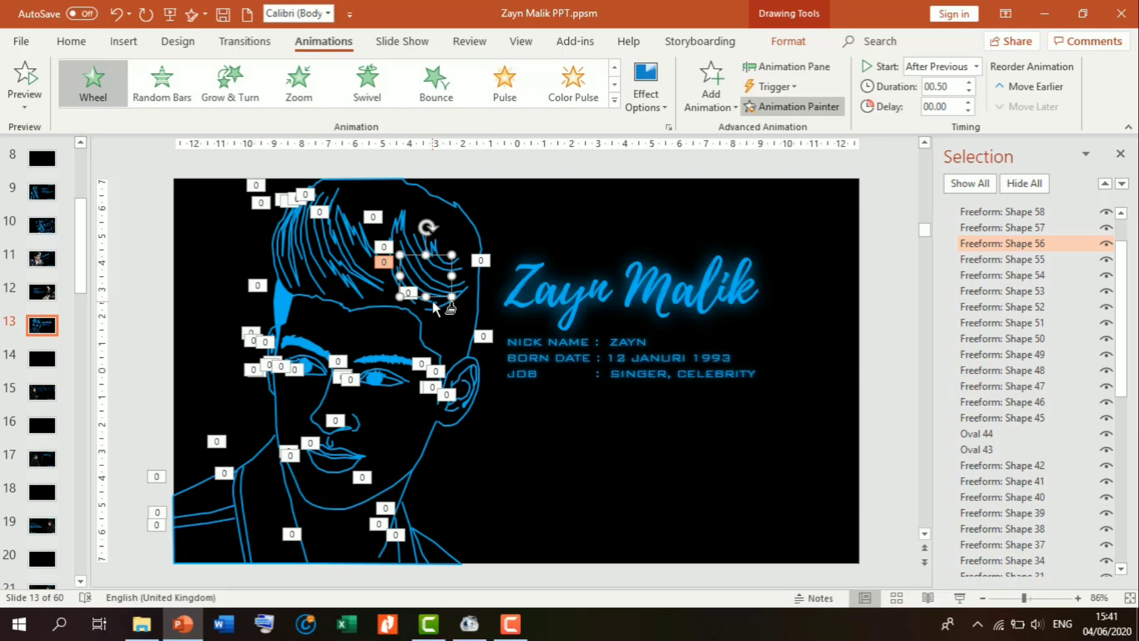
click(433, 300)
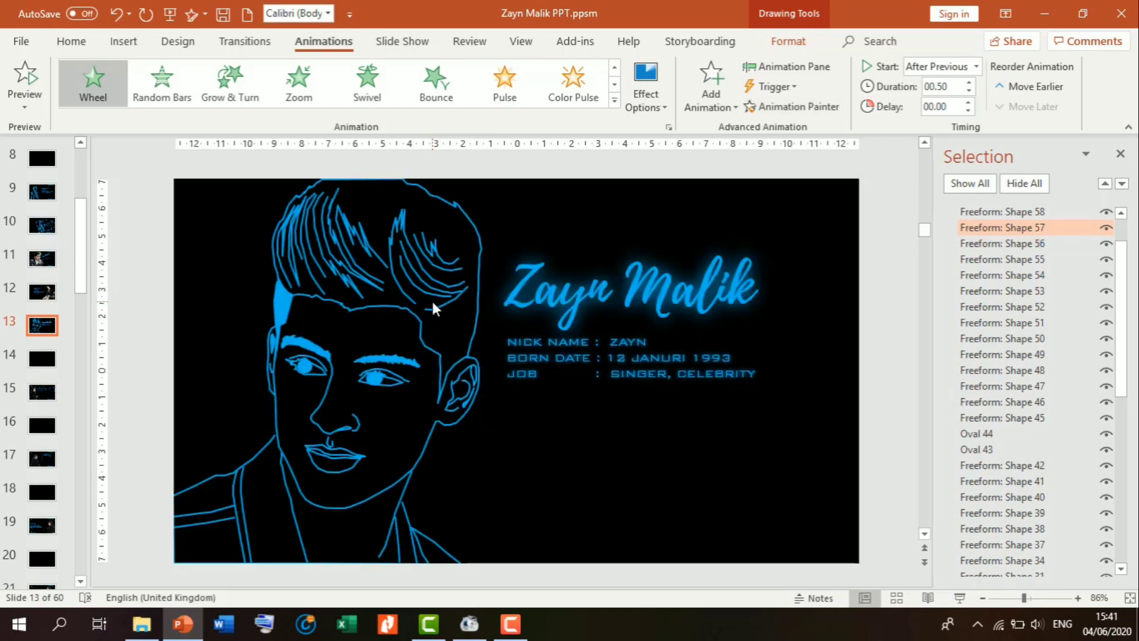
click(811, 115)
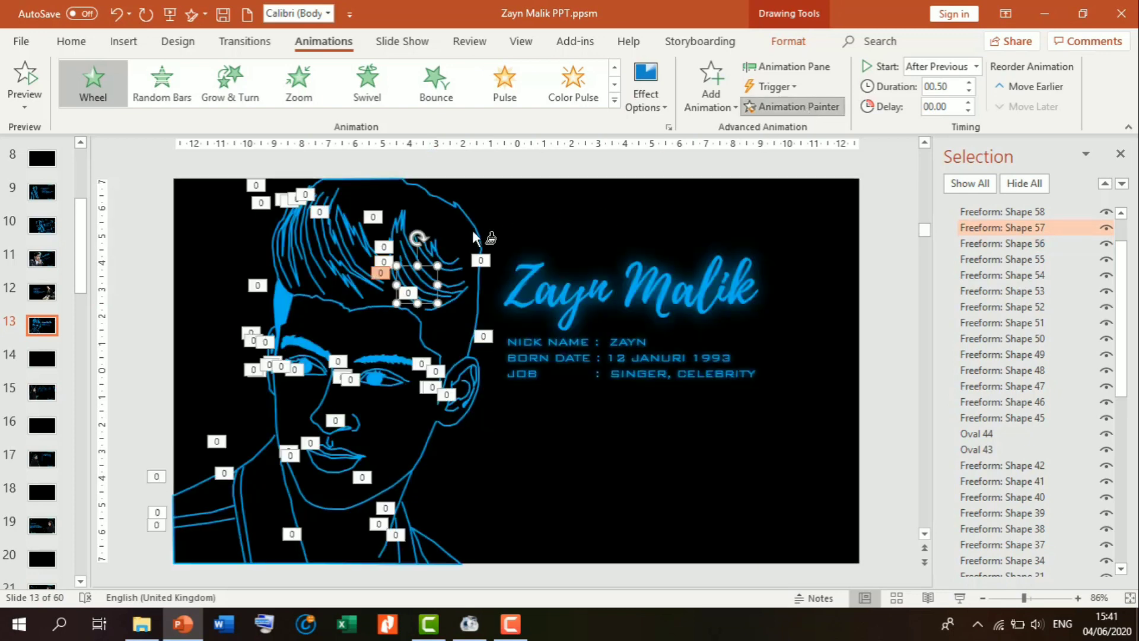
click(456, 271)
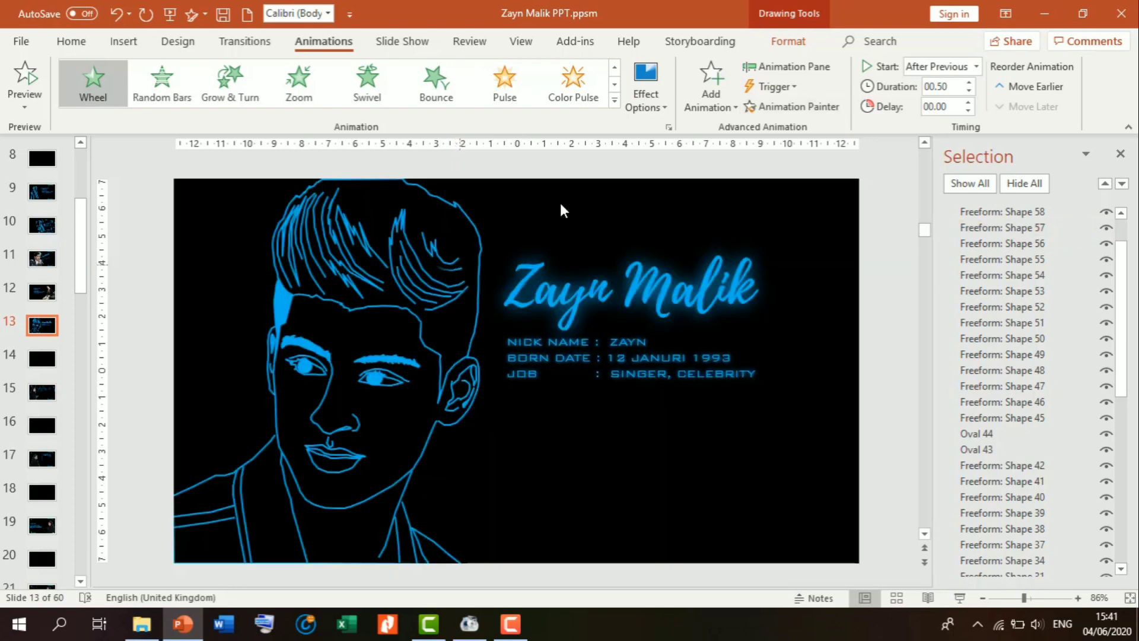
click(810, 107)
click(455, 254)
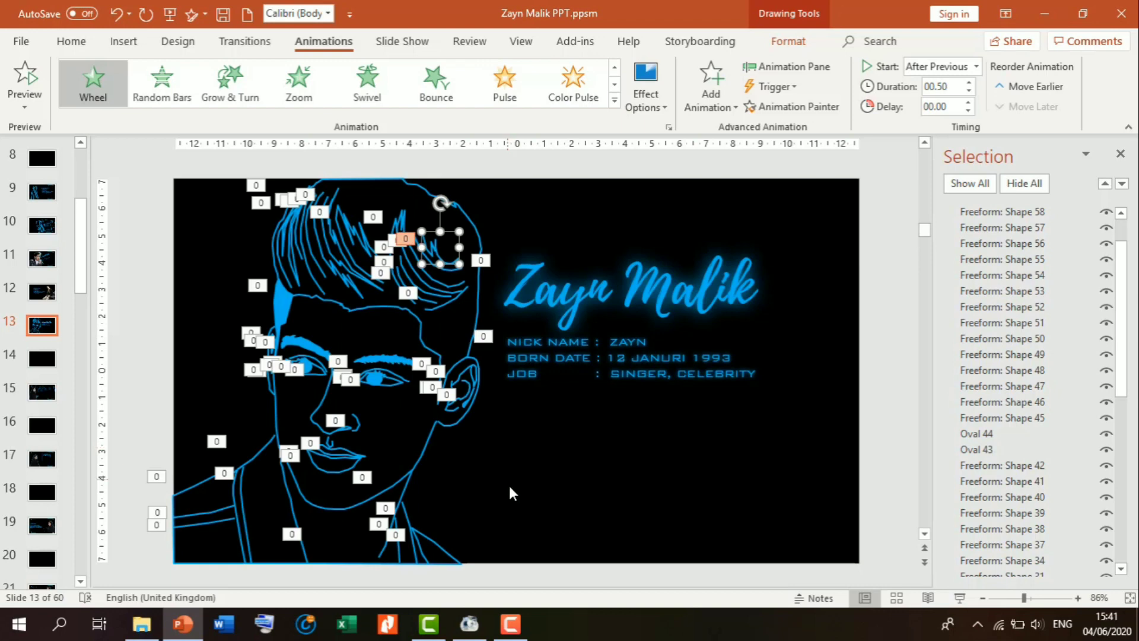
Preview the portrait in the slide show, add Wheel to one more outline shape, and replay
click(959, 598)
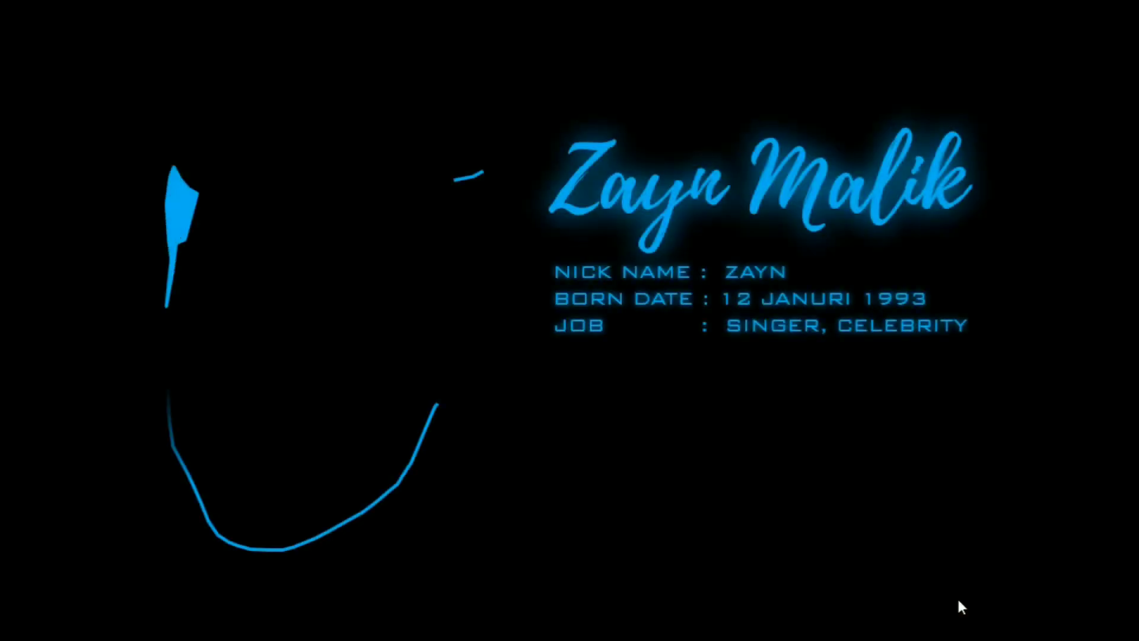
key(Escape)
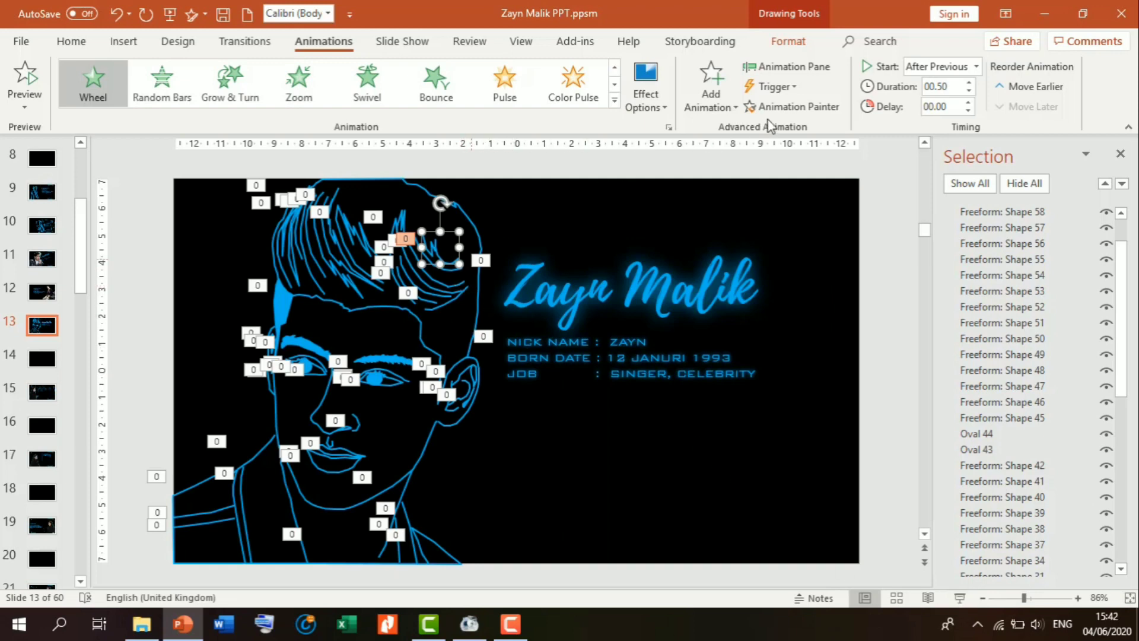
click(783, 107)
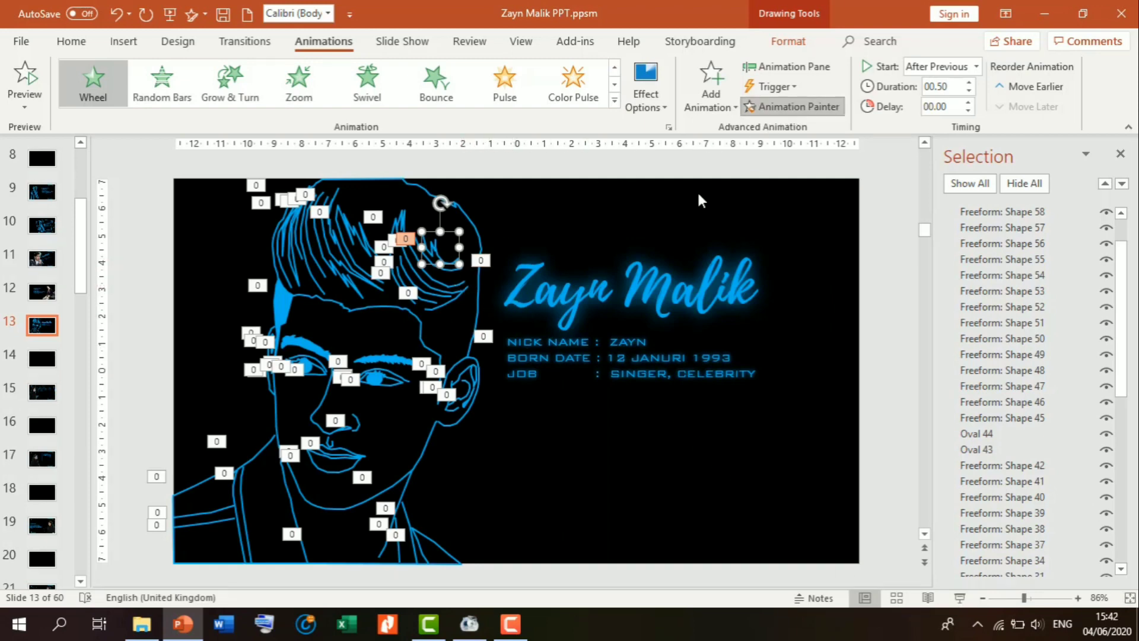
click(458, 282)
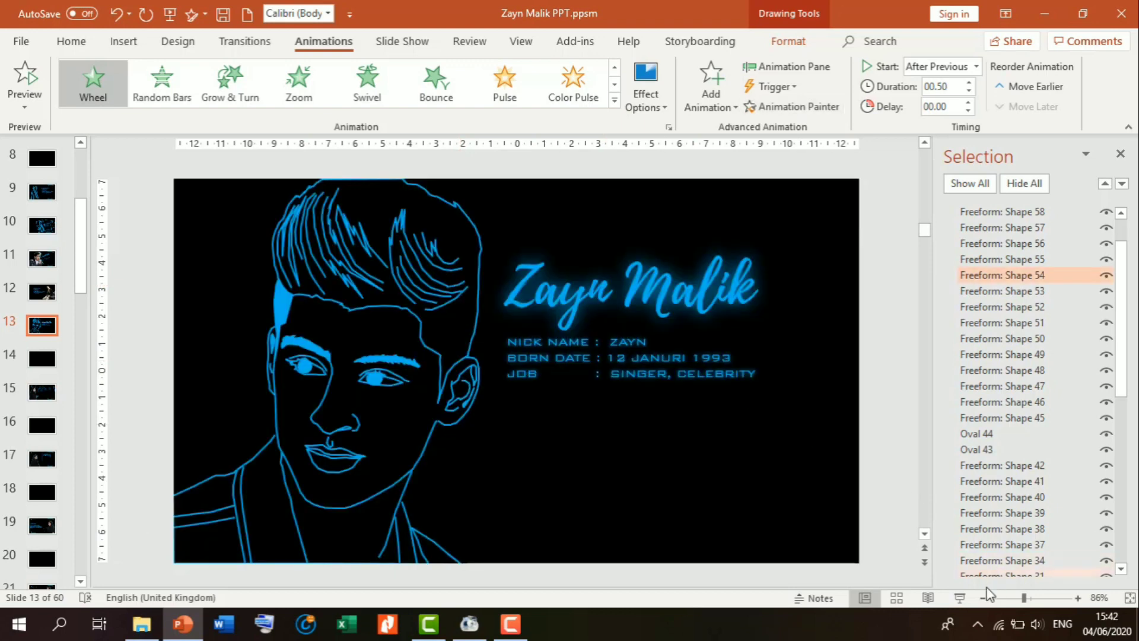
click(961, 596)
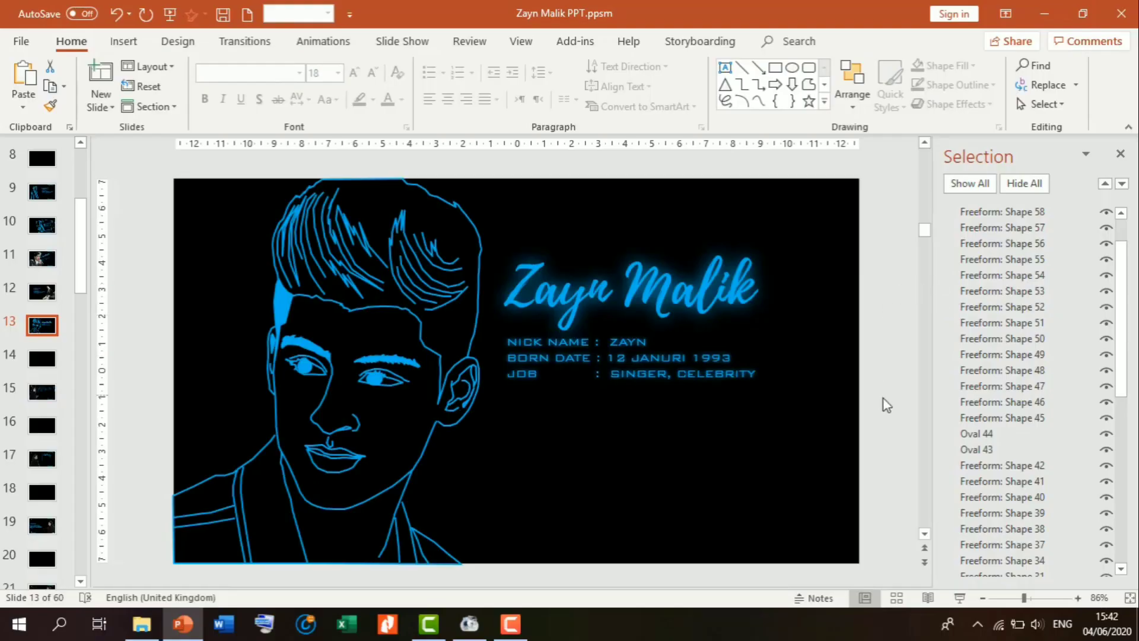
Unhide all objects and bring the Zayn photo in front of the line-art
scroll(1119, 299, up, 1)
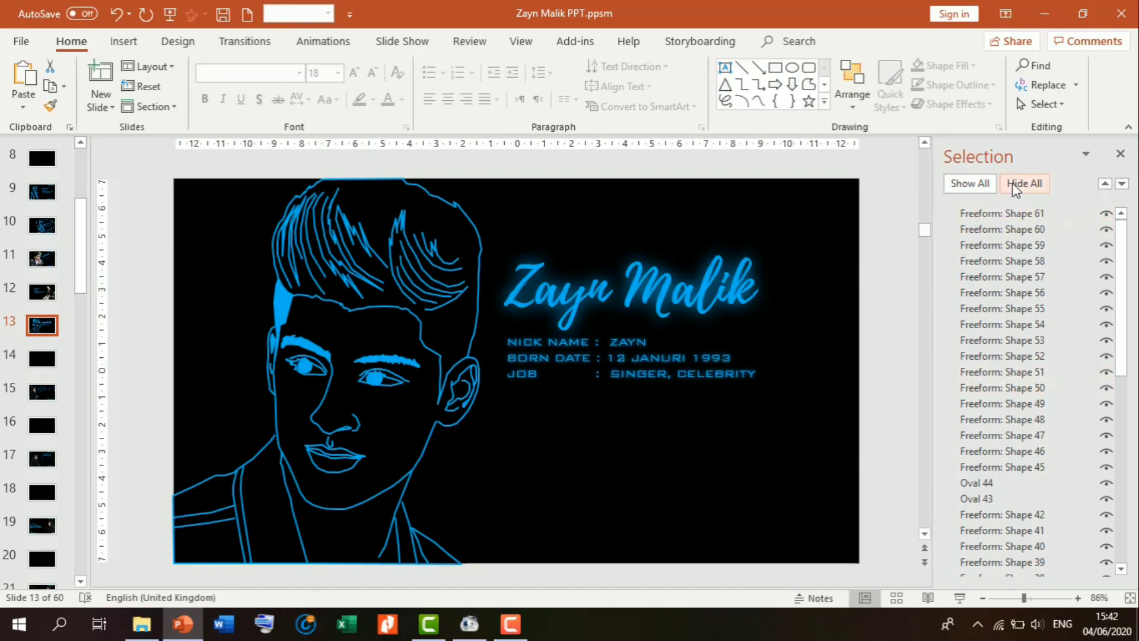
click(982, 186)
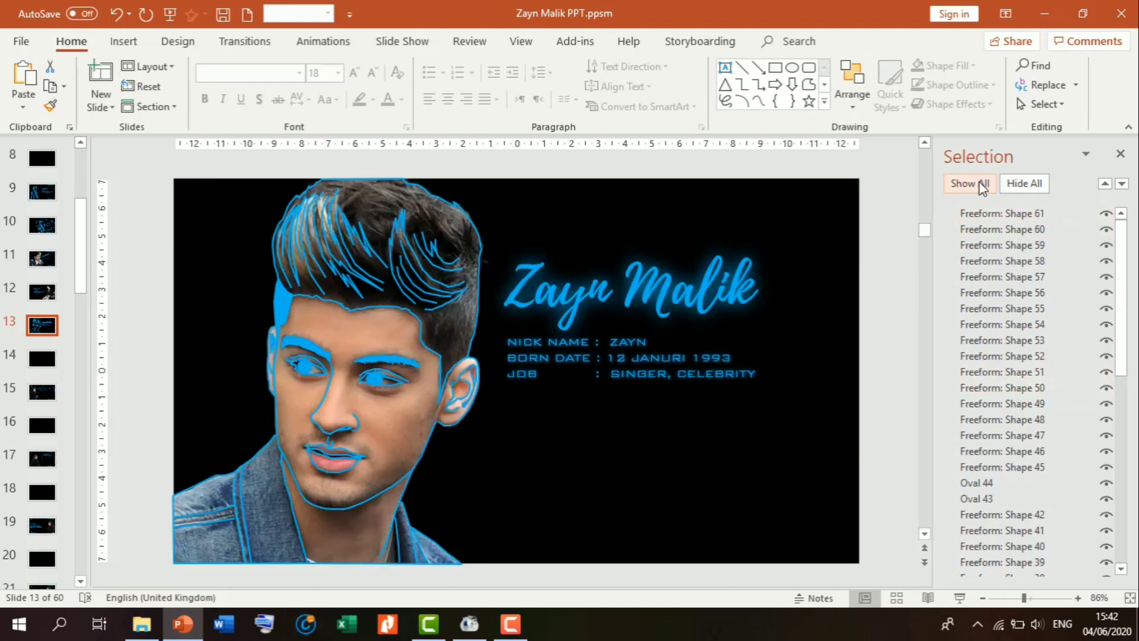
click(396, 416)
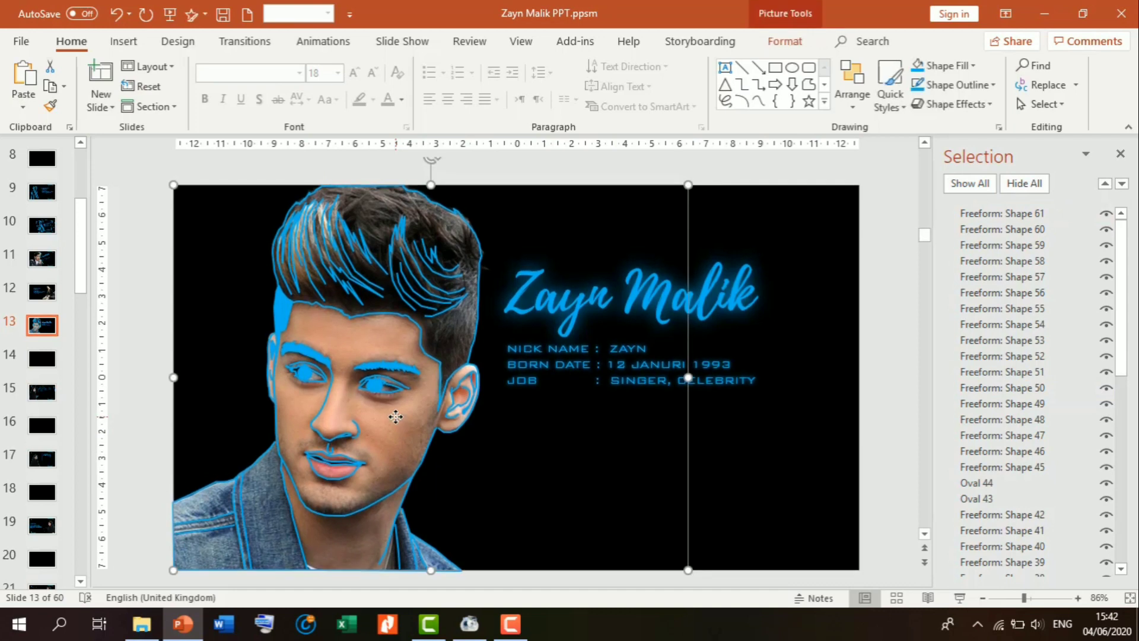
click(784, 41)
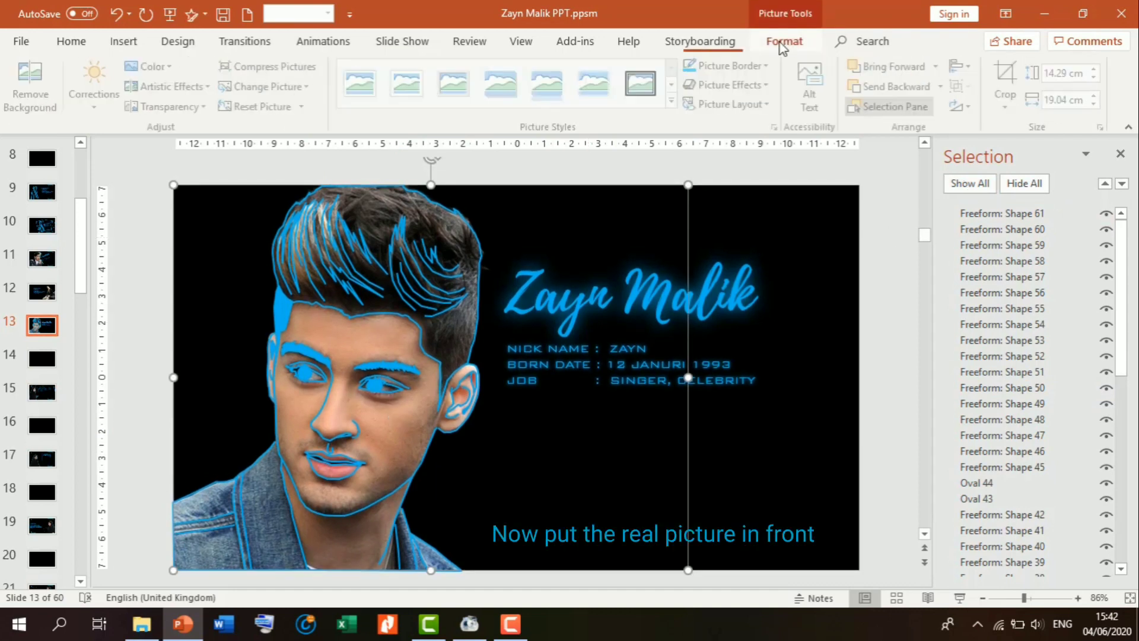
click(940, 67)
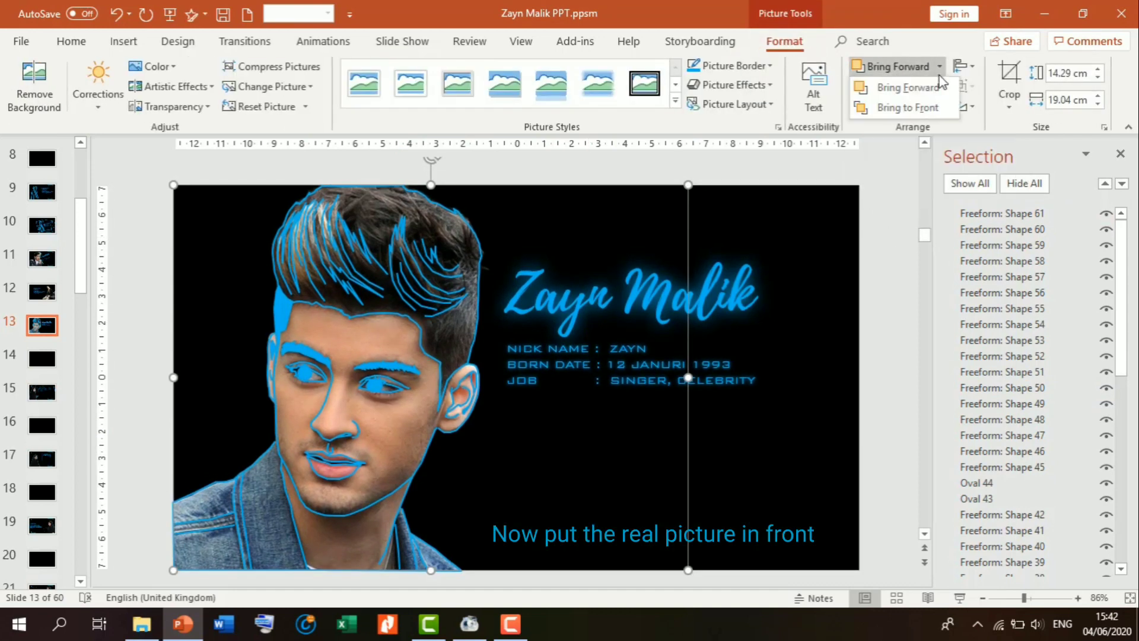
click(929, 107)
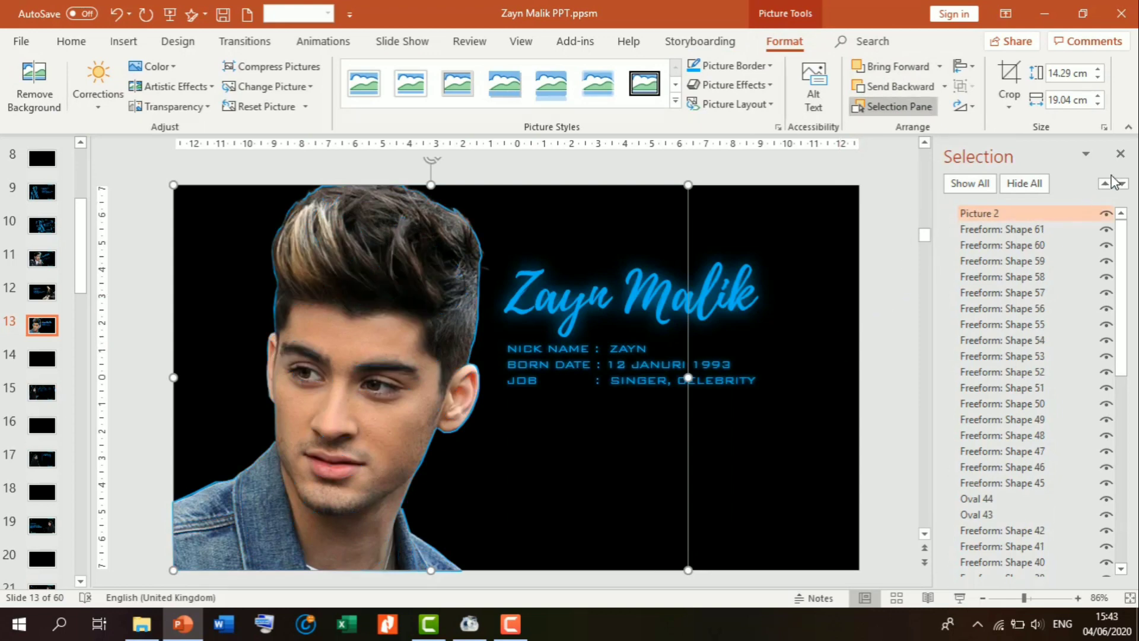
Give the photo a 5 pt Aqua glow, then move to slide 10
click(1121, 157)
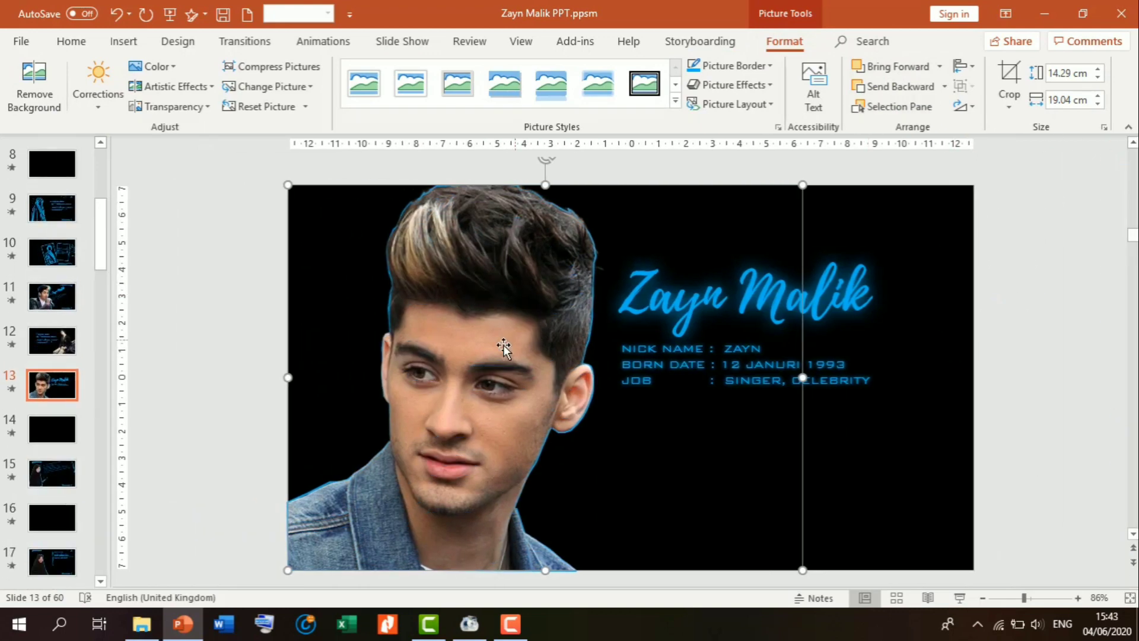
click(731, 84)
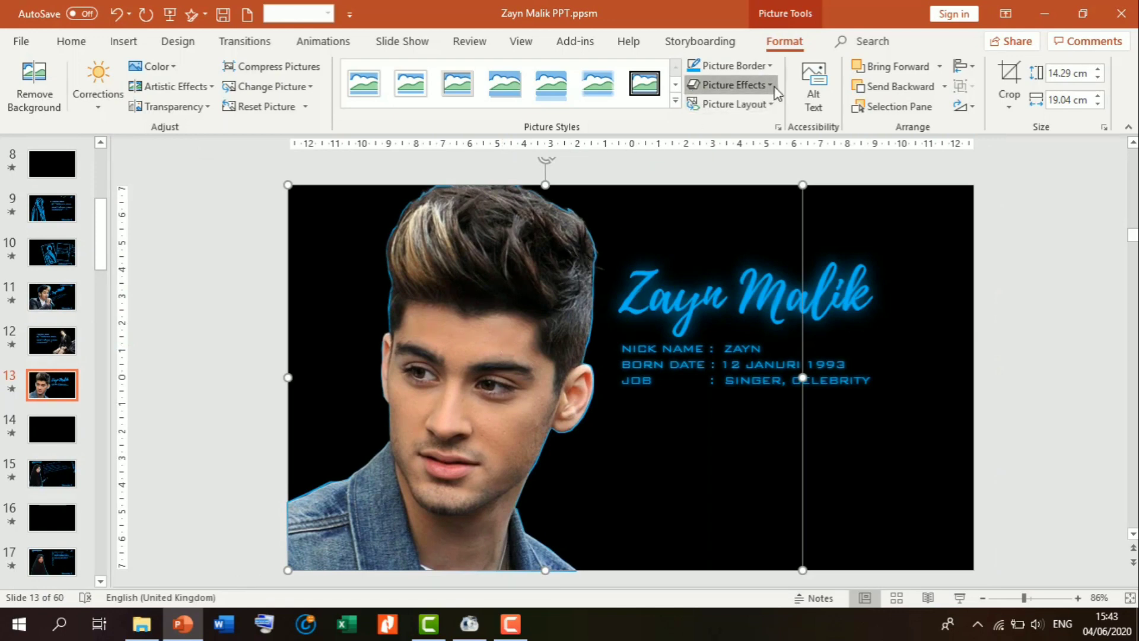
mouse_move(736, 228)
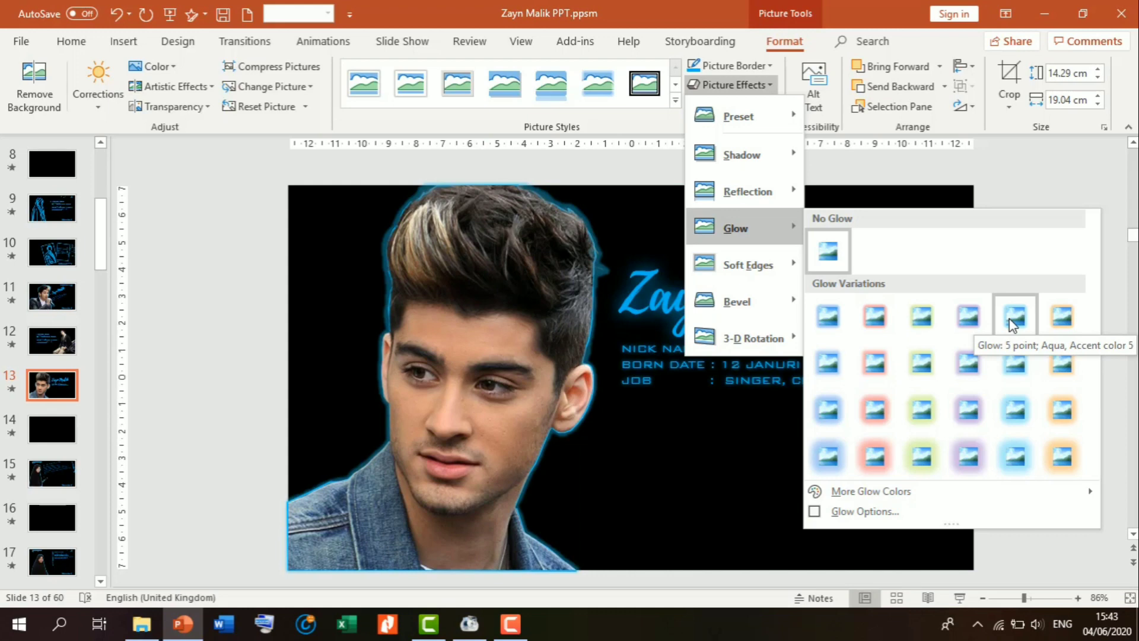
click(1010, 320)
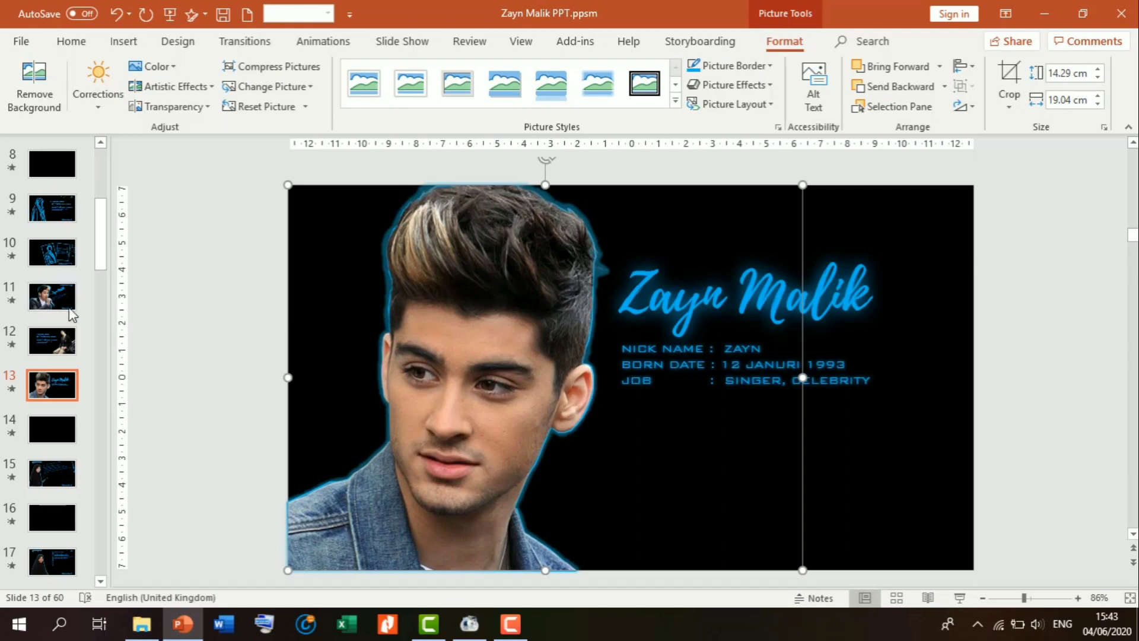
click(62, 254)
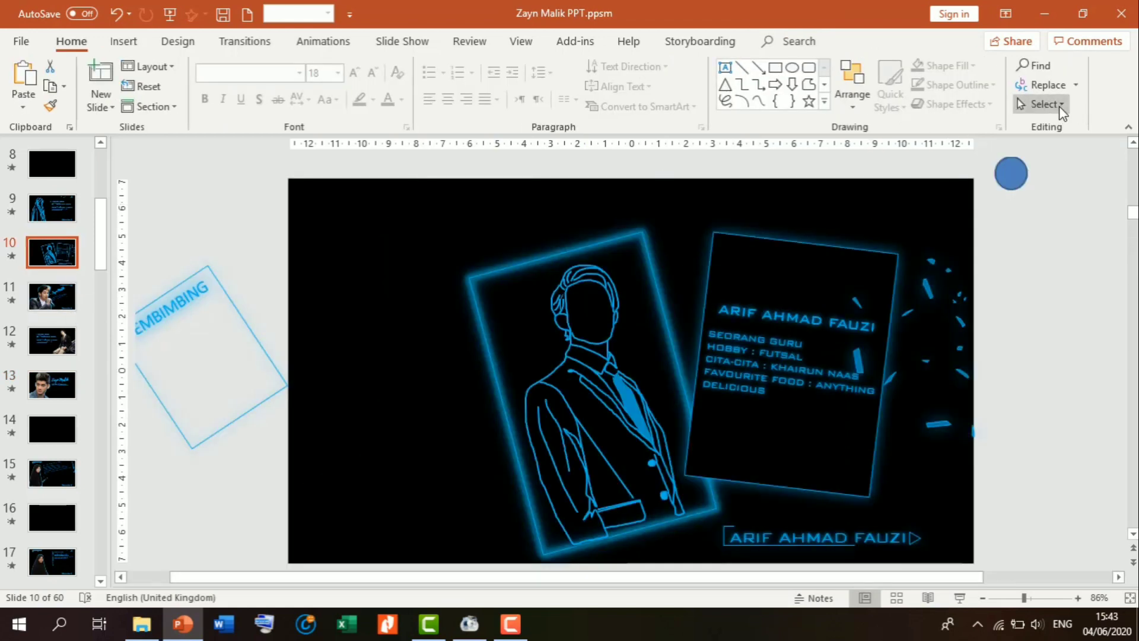
Unhide and select Picture 9 on slide 10 in the Selection Pane
click(1044, 105)
click(1039, 166)
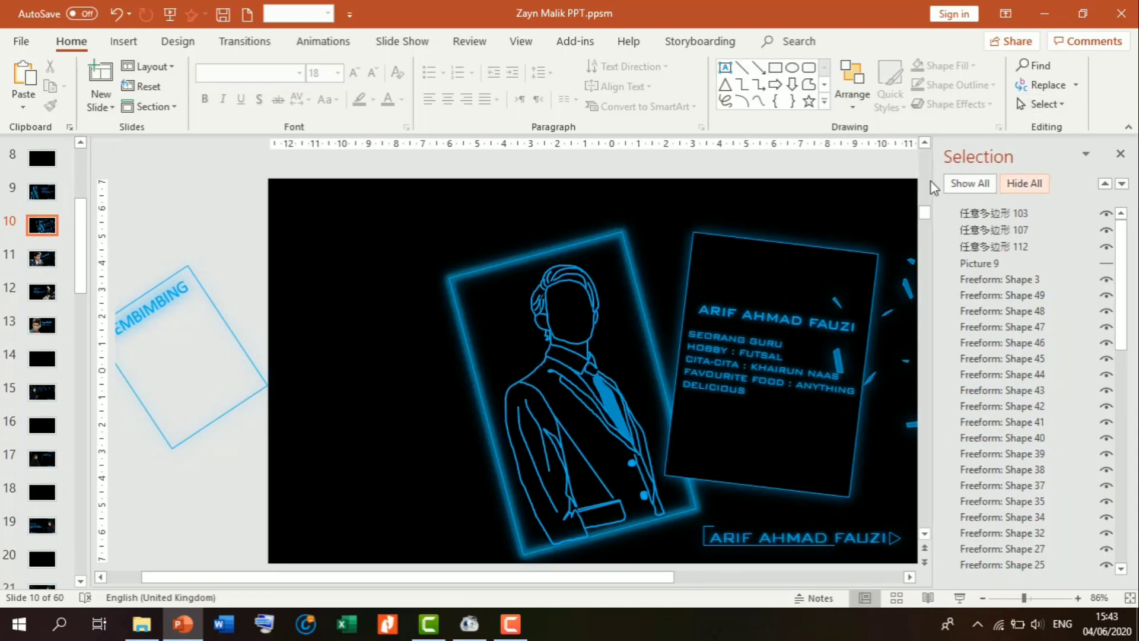
drag(1125, 248, 1126, 268)
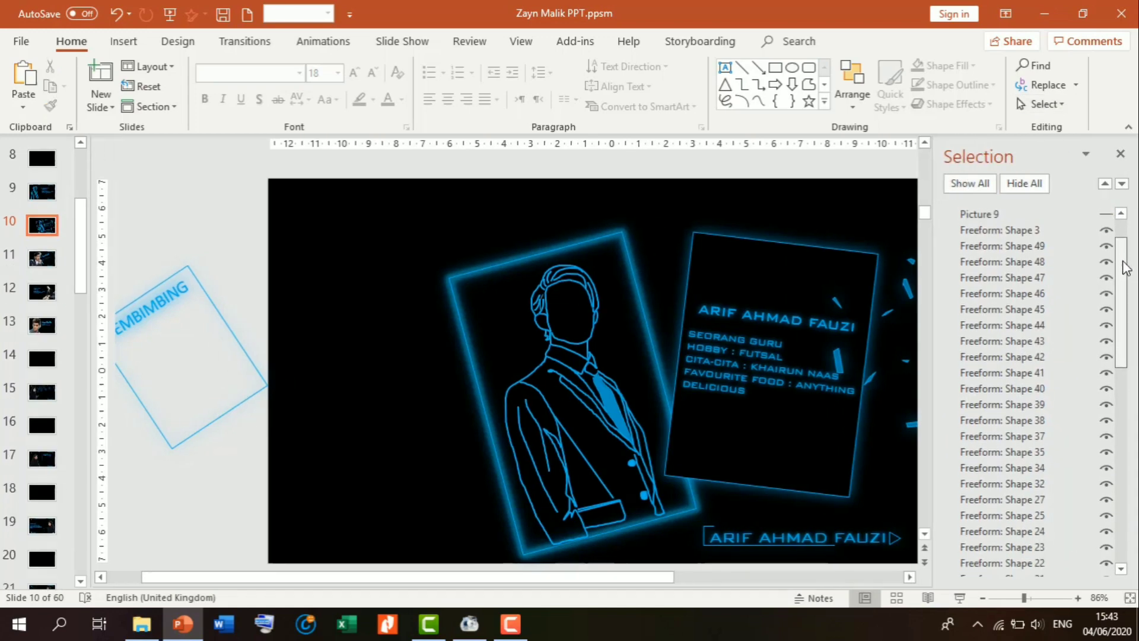
click(1120, 155)
click(65, 379)
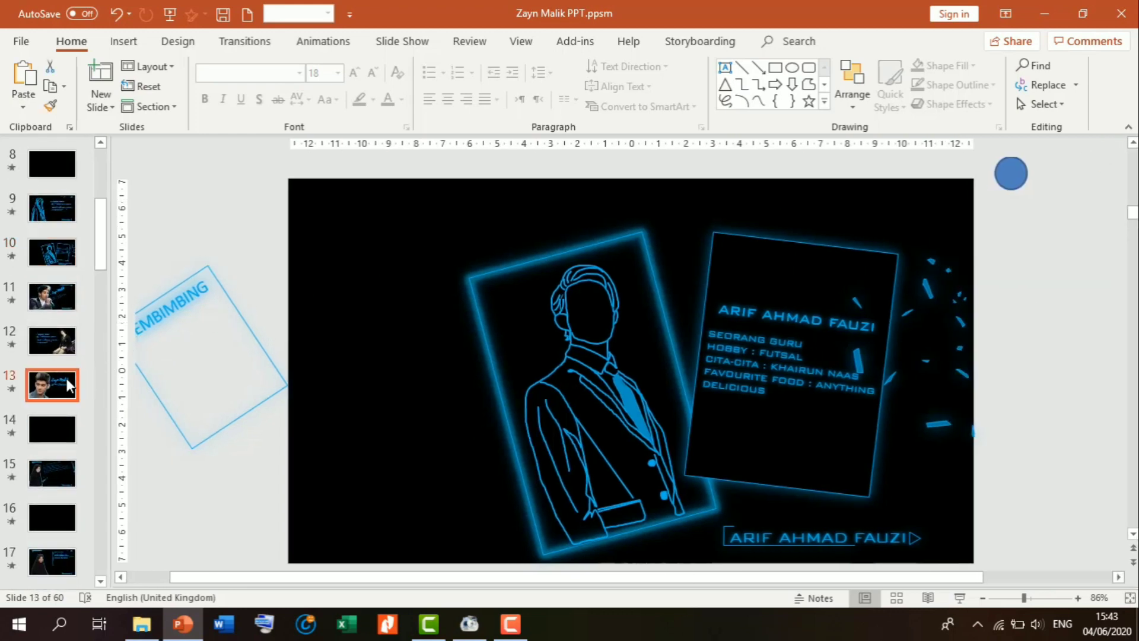
click(68, 257)
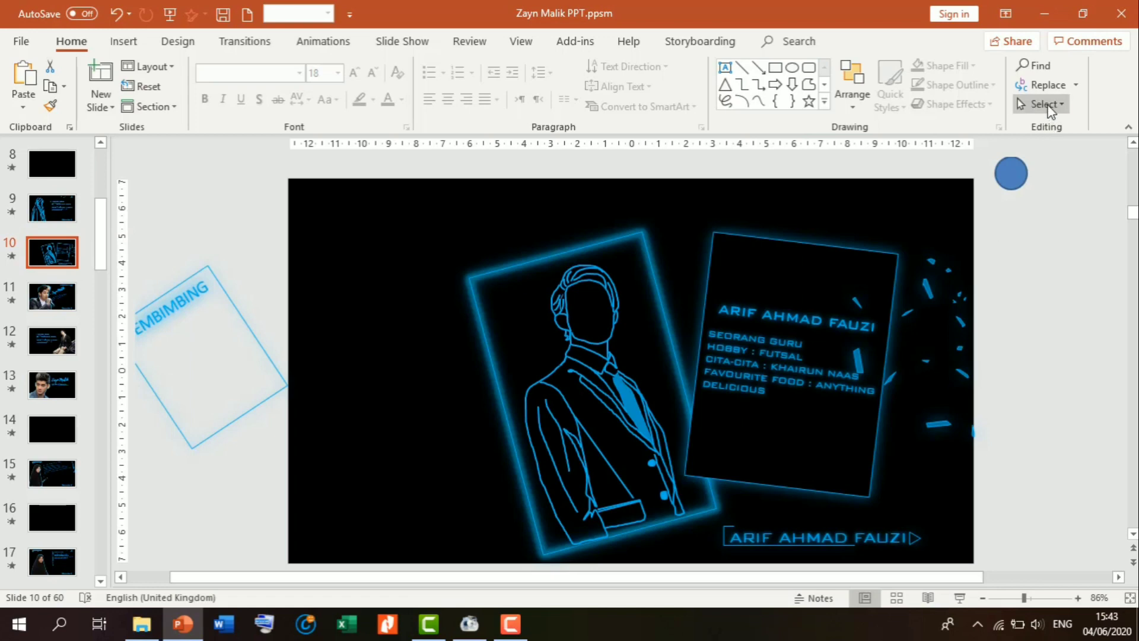
click(1047, 106)
click(1077, 161)
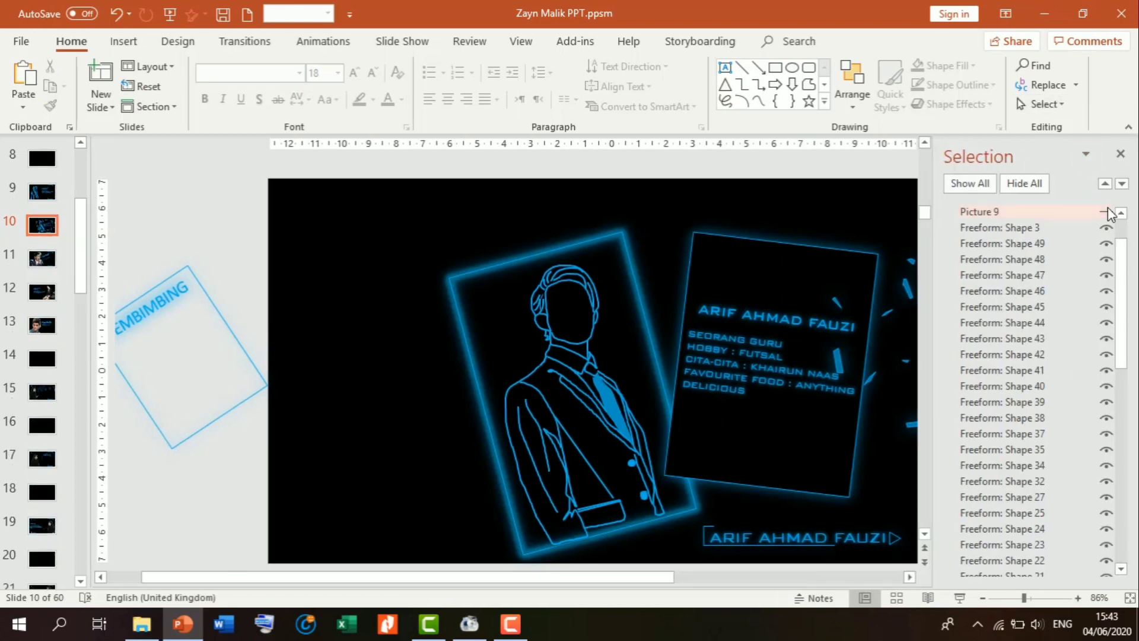
click(1107, 212)
click(581, 368)
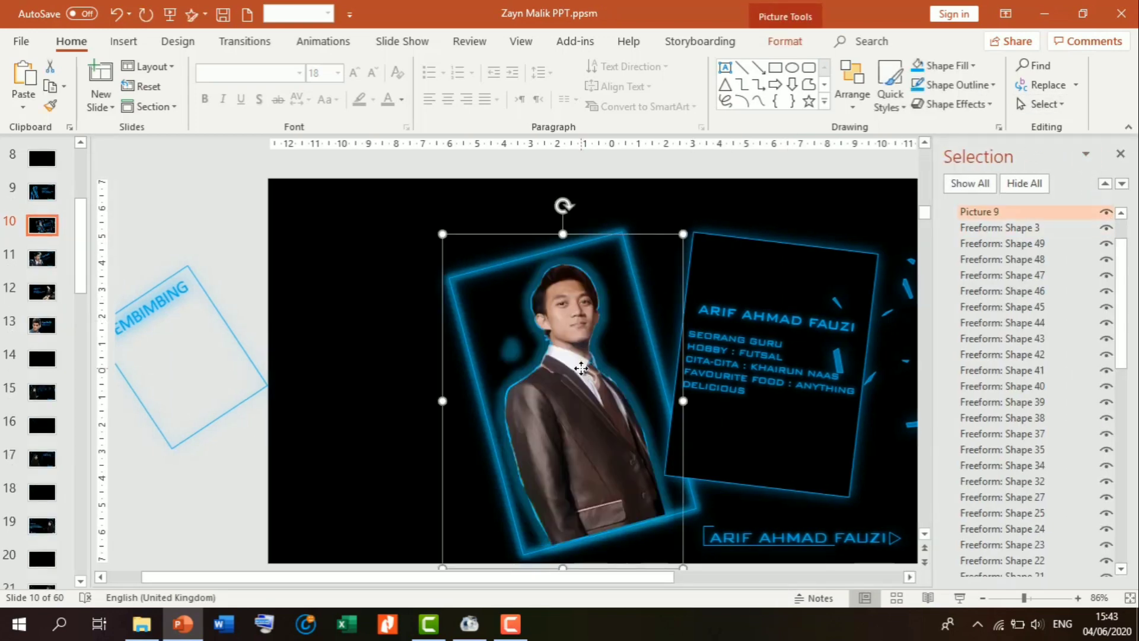
Paint Picture 9's Fade entrance onto the Zayn photo on slide 13 and close the Selection Pane
click(320, 42)
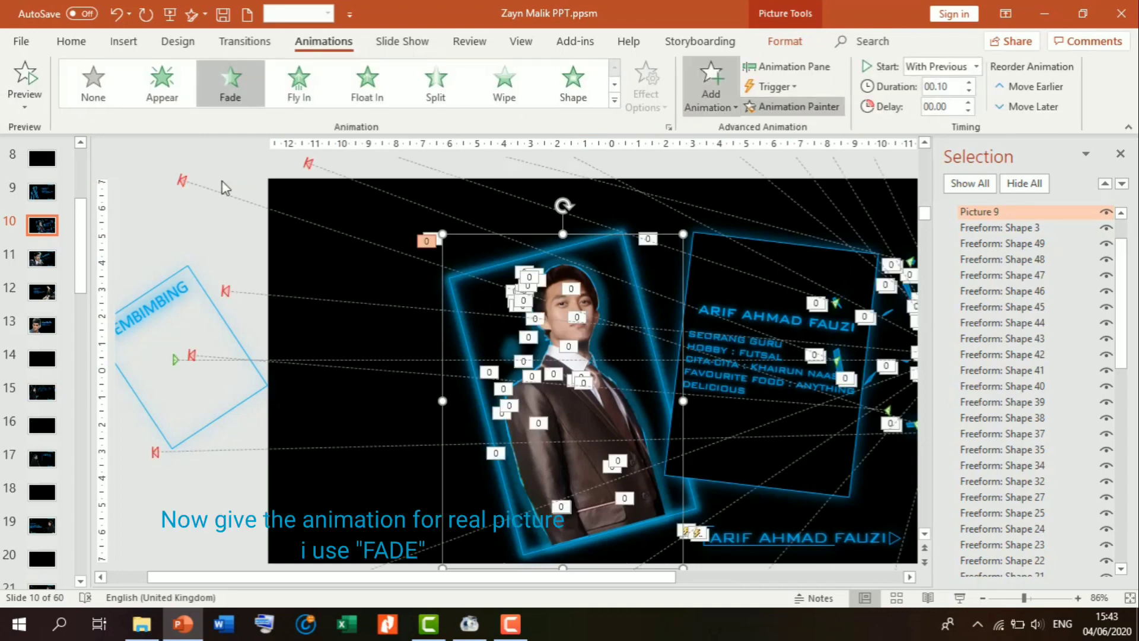
click(43, 326)
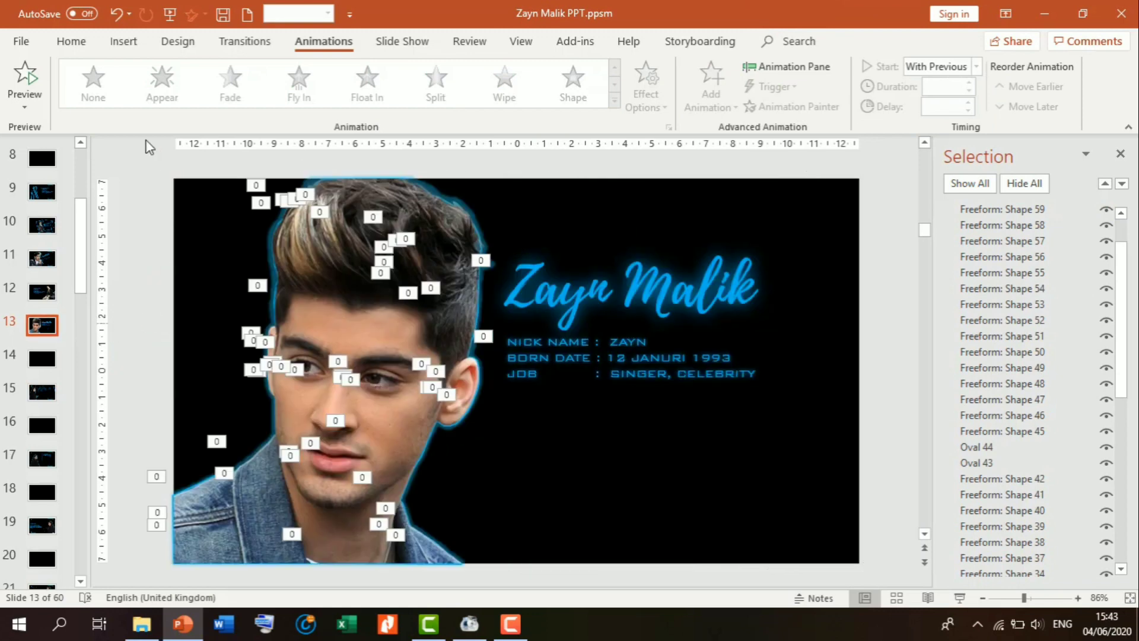
click(71, 41)
click(51, 106)
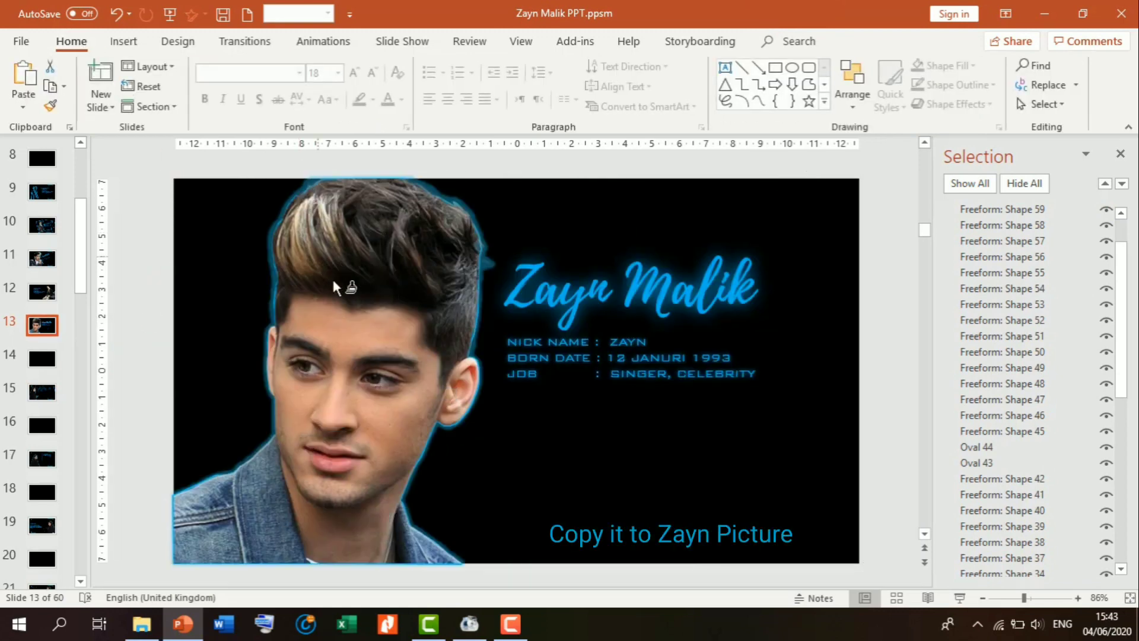
click(360, 328)
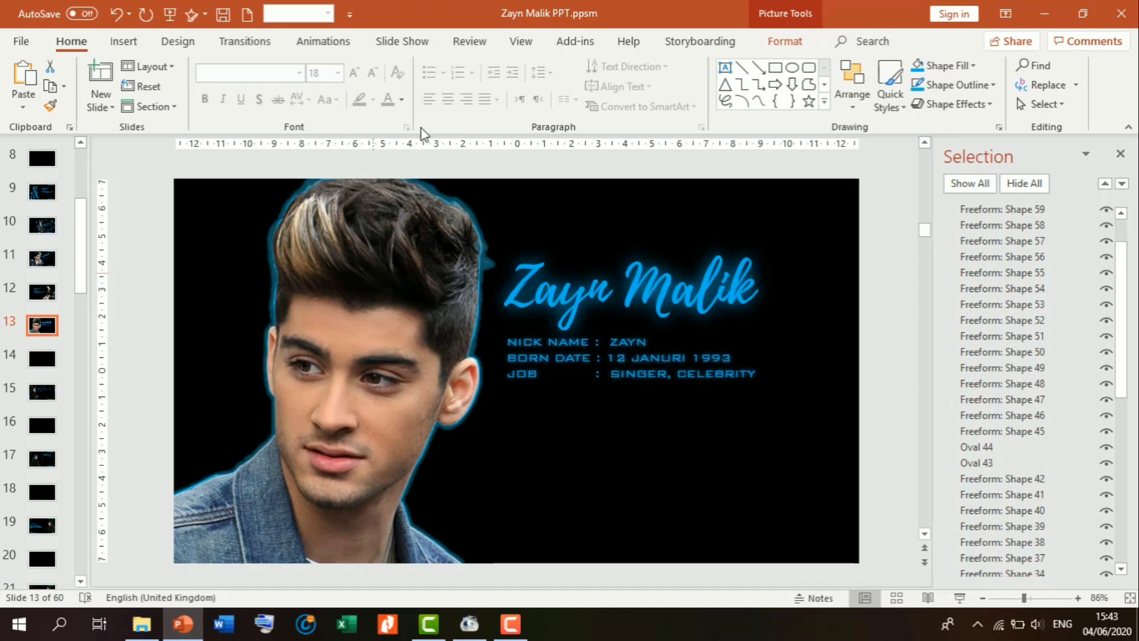
click(349, 43)
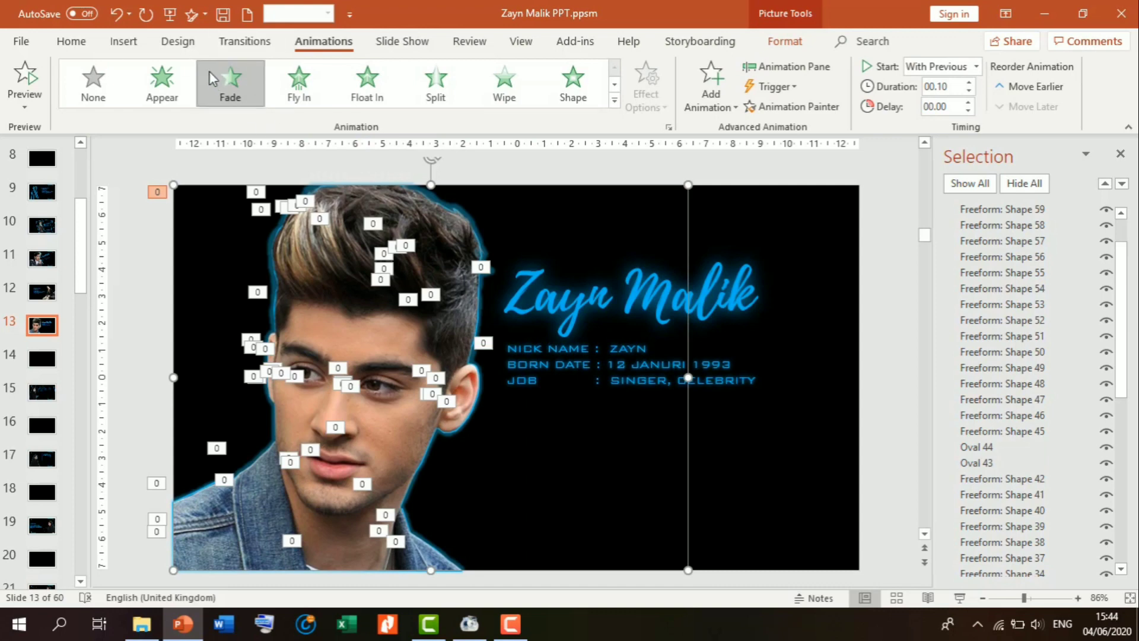
click(71, 41)
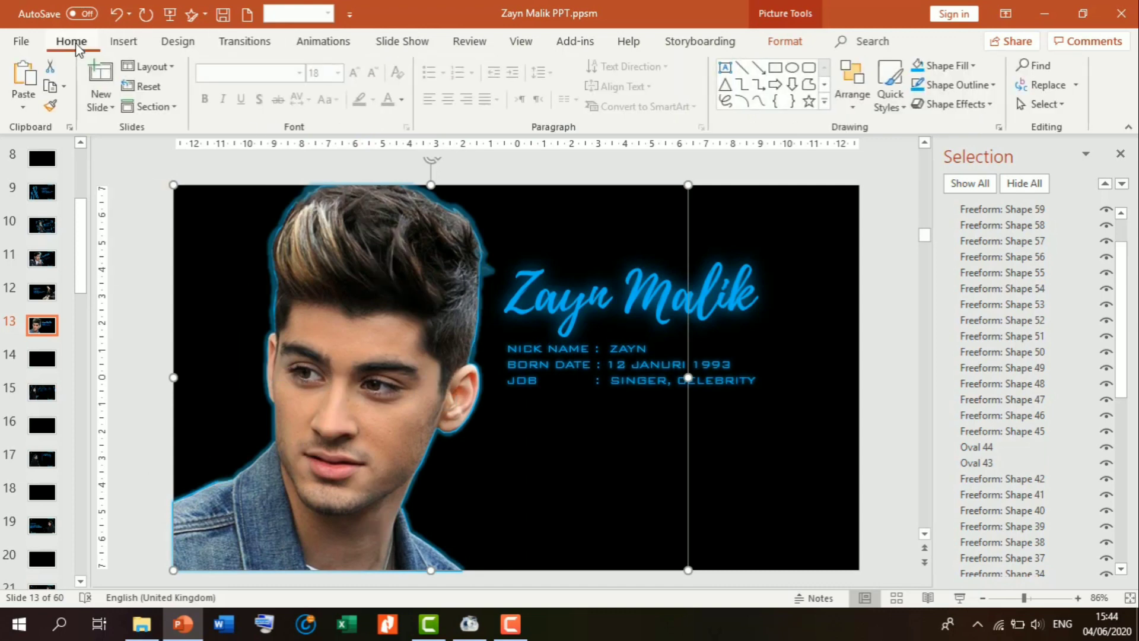
click(896, 230)
click(1120, 155)
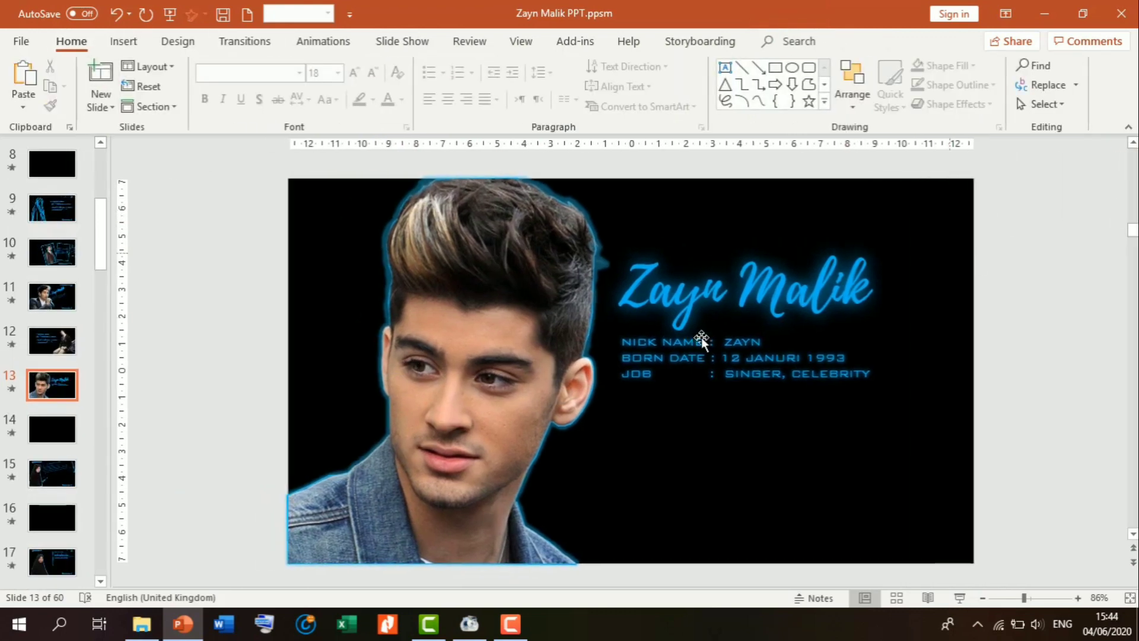
Preview slide 13 to check the photo fades in, then paste the SUBSCRIBE NOW button
click(962, 597)
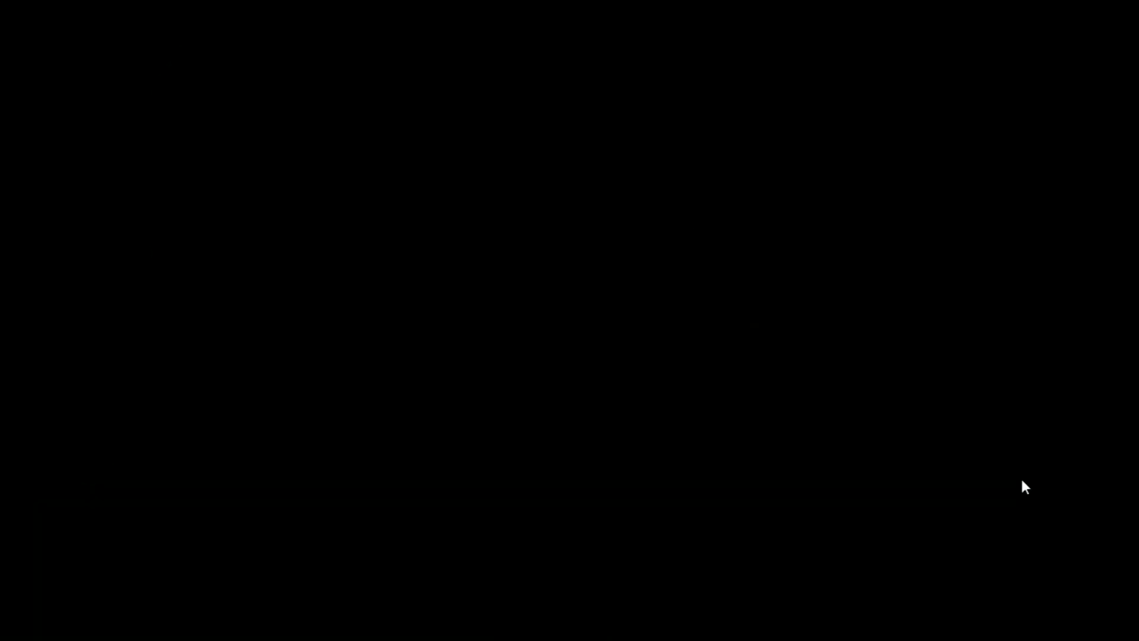
click(1022, 481)
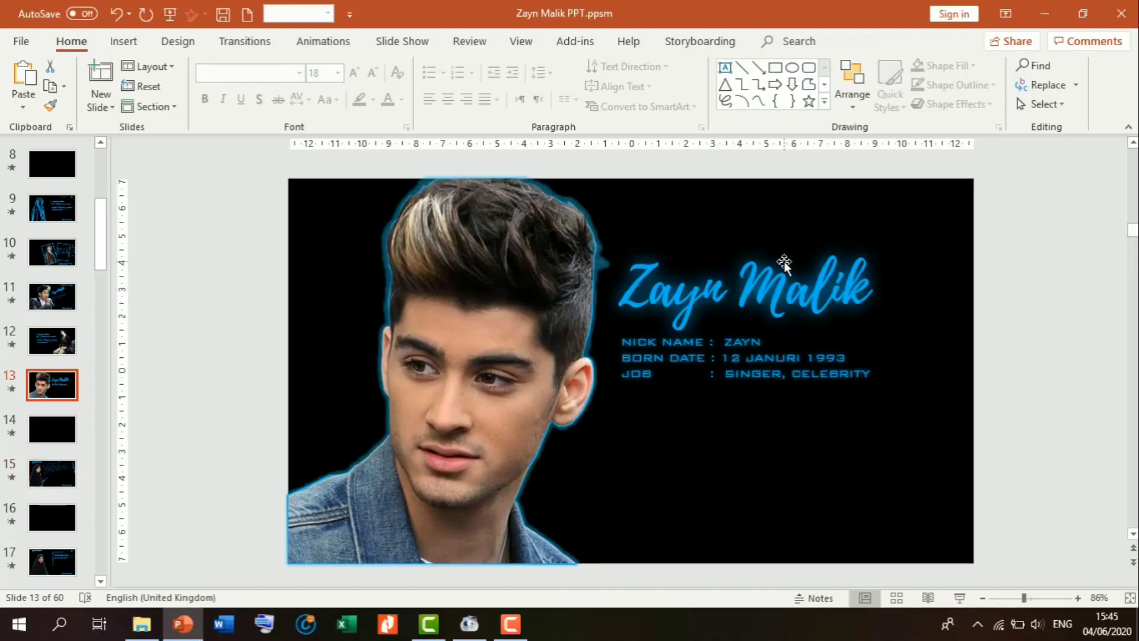
key(ctrl+v)
click(1055, 330)
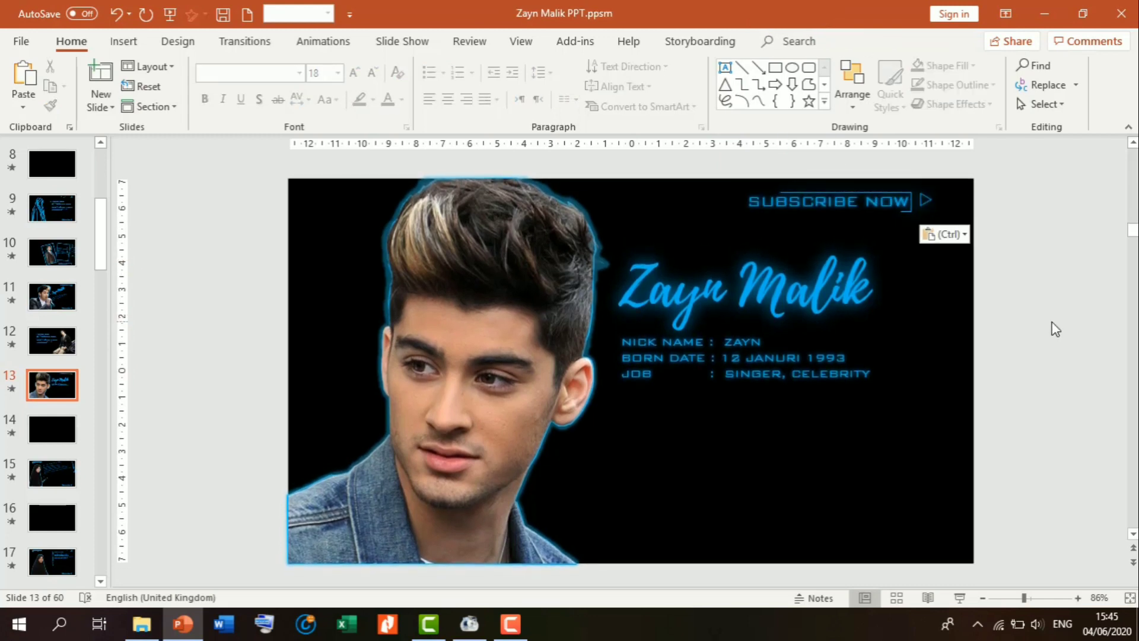